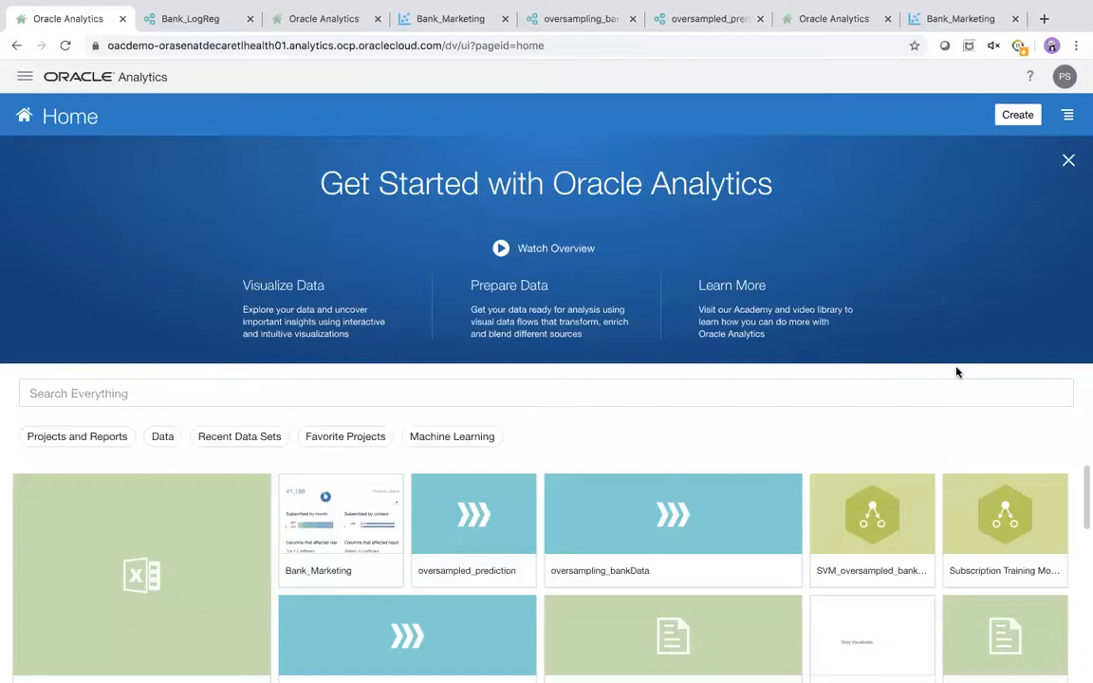
# Browse the available data source types for a new connection in an enlarged dialog, without creating one
pyautogui.click(1017, 115)
pyautogui.click(950, 245)
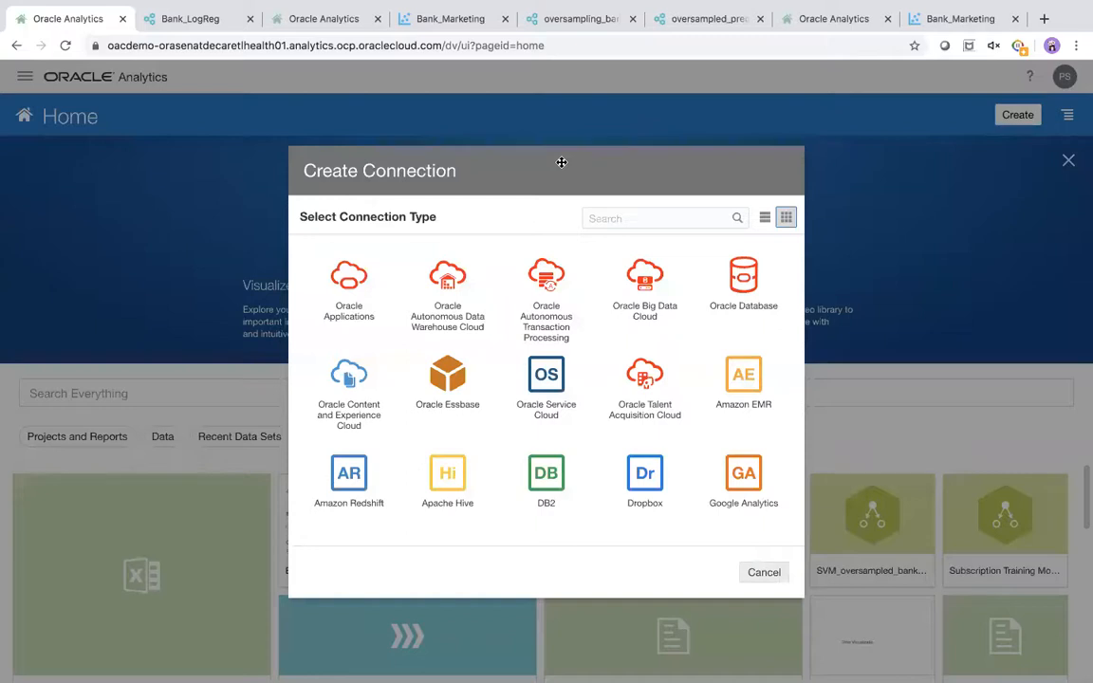
pyautogui.moveTo(562, 162); pyautogui.dragTo(434, 102)
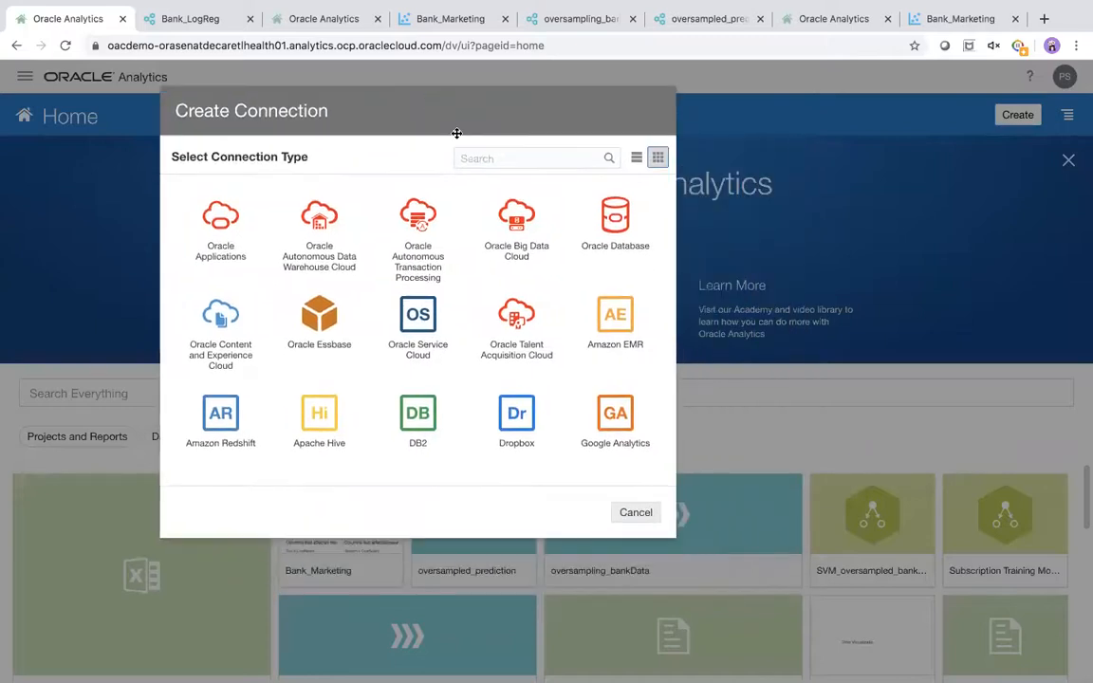
pyautogui.moveTo(676, 535); pyautogui.dragTo(991, 680)
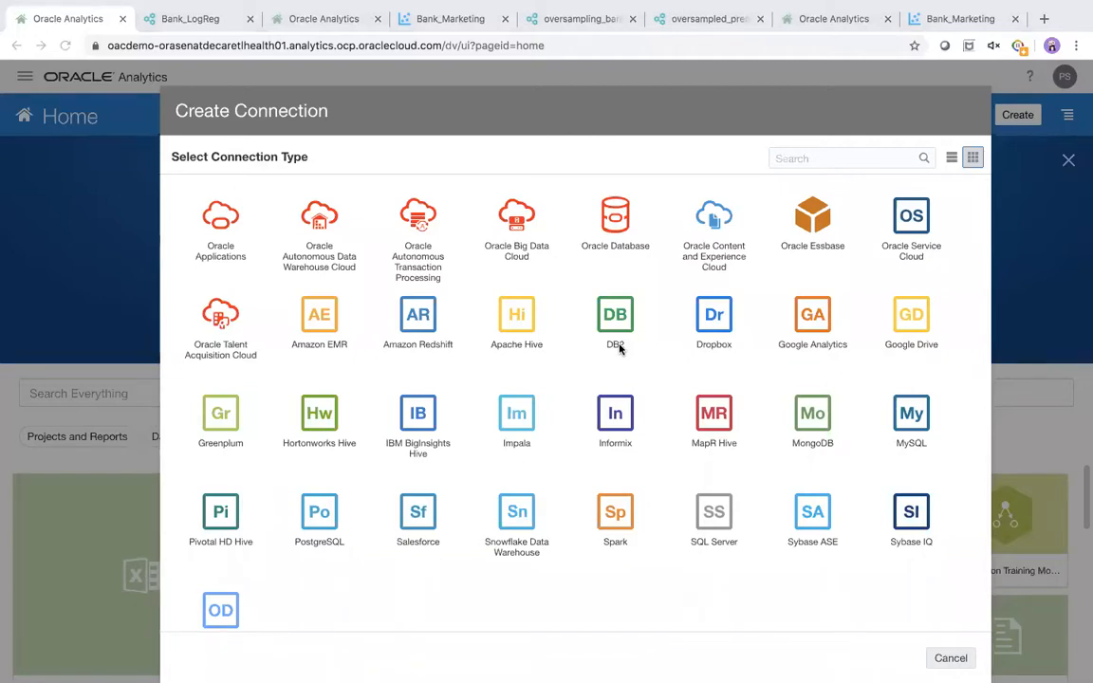
pyautogui.click(951, 658)
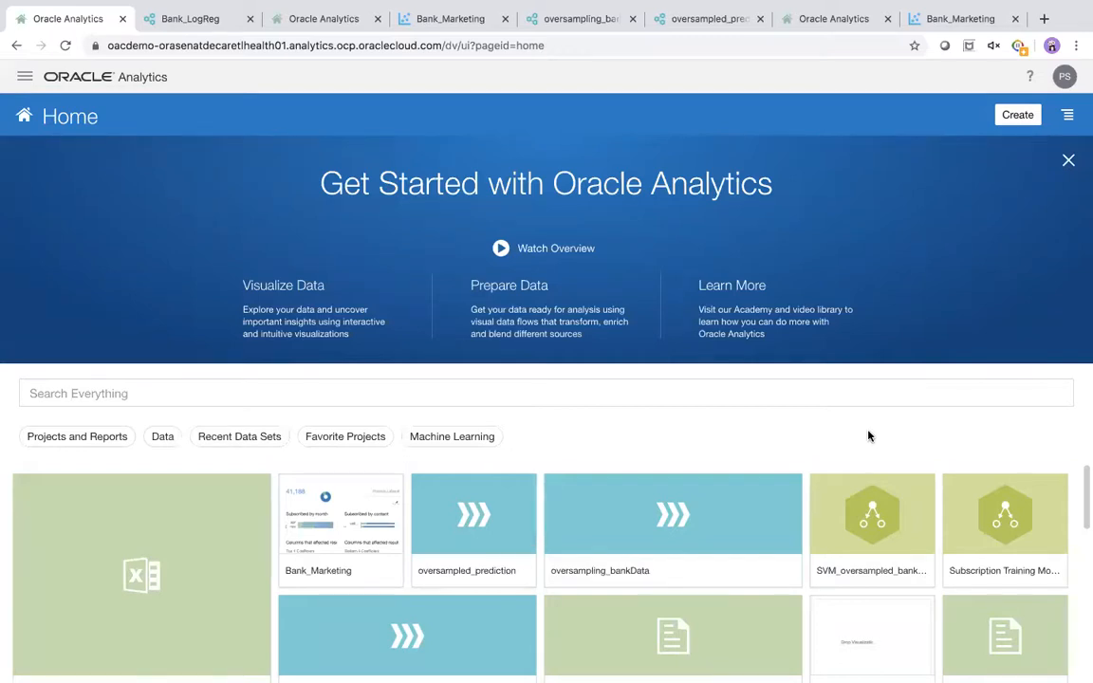
# Open the bank_marketing data set from the Data page as a new project
pyautogui.click(25, 78)
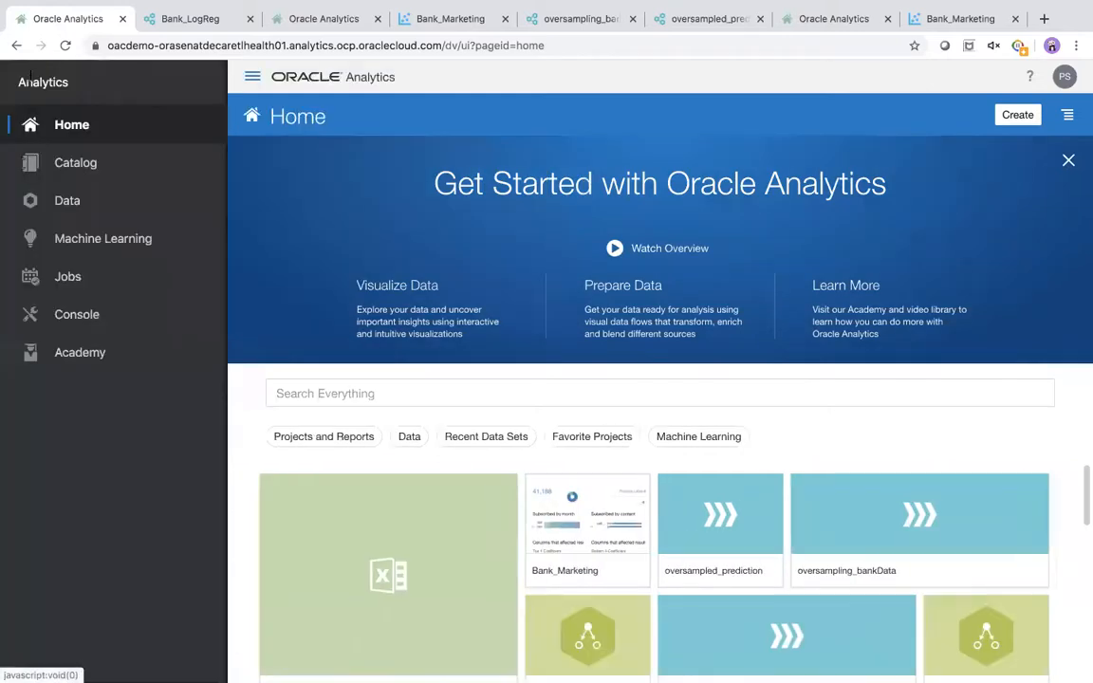
pyautogui.click(78, 194)
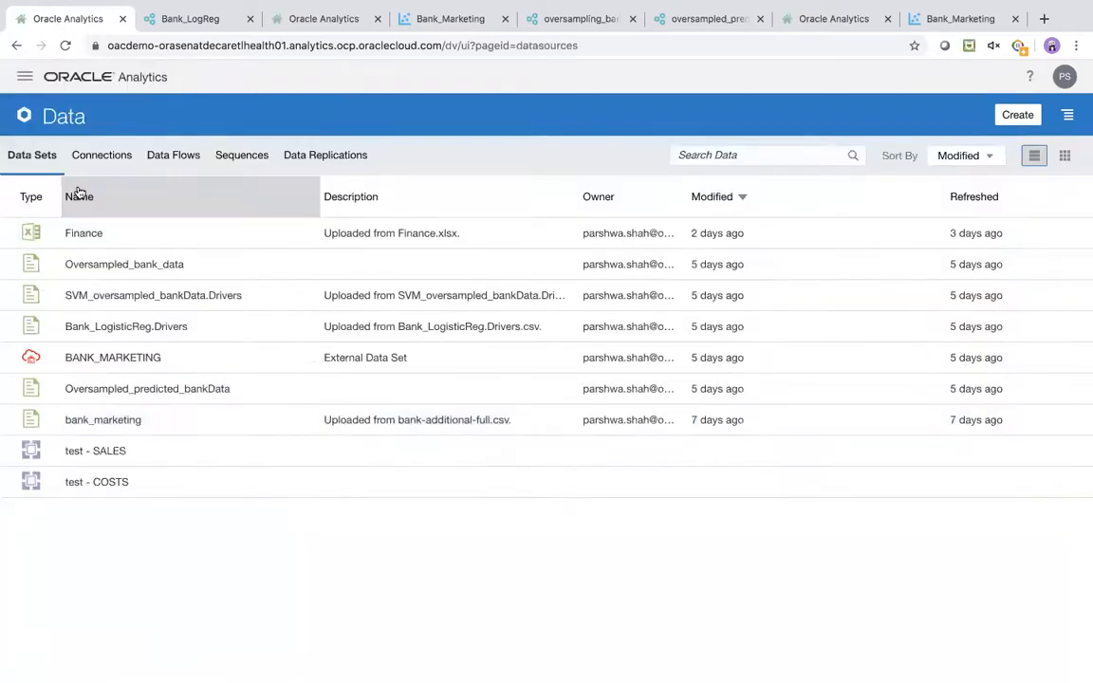
pyautogui.click(143, 420)
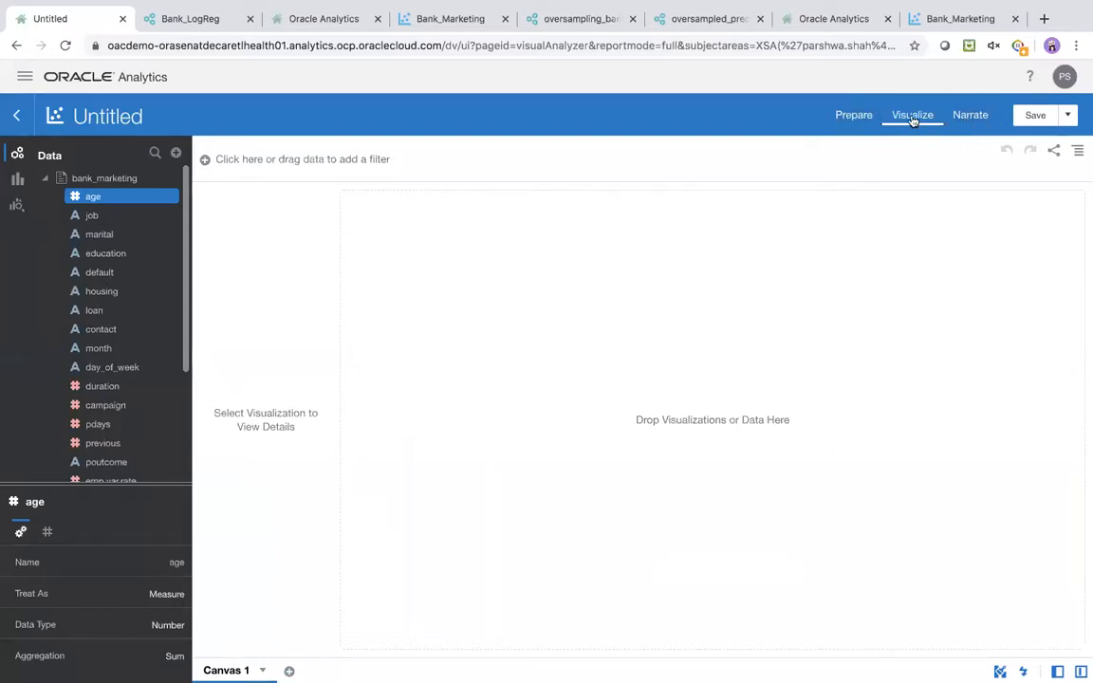
# Examine the columns of bank_marketing in the data preparation view, from age across to Subscribed
pyautogui.click(854, 116)
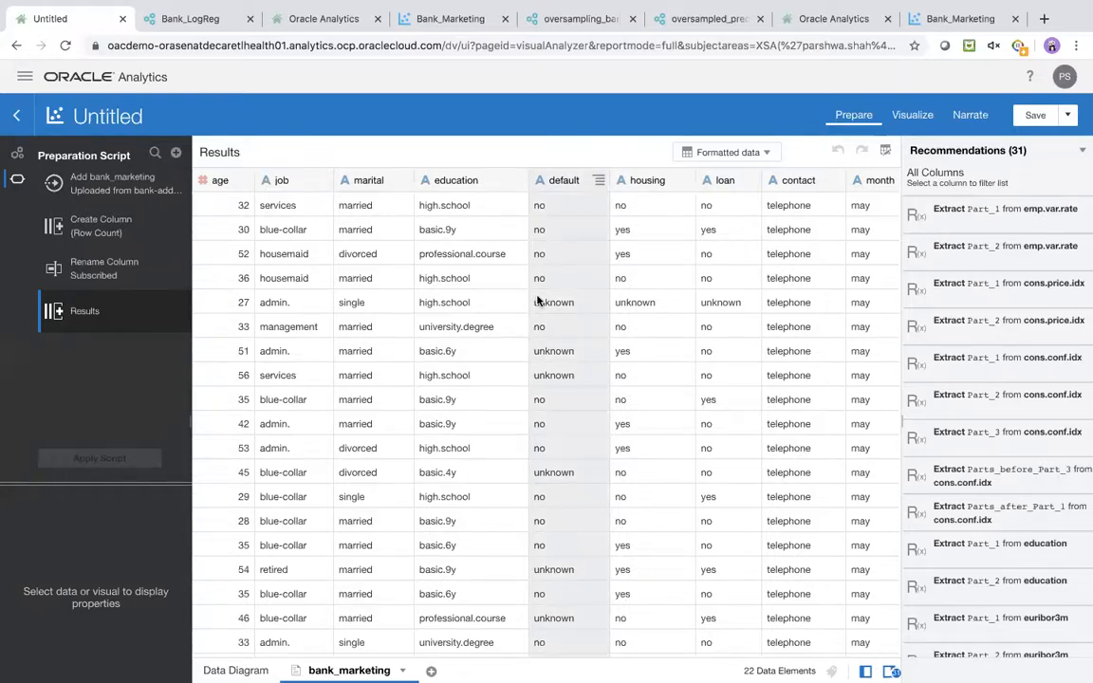
pyautogui.hscroll(5, 537, 302)
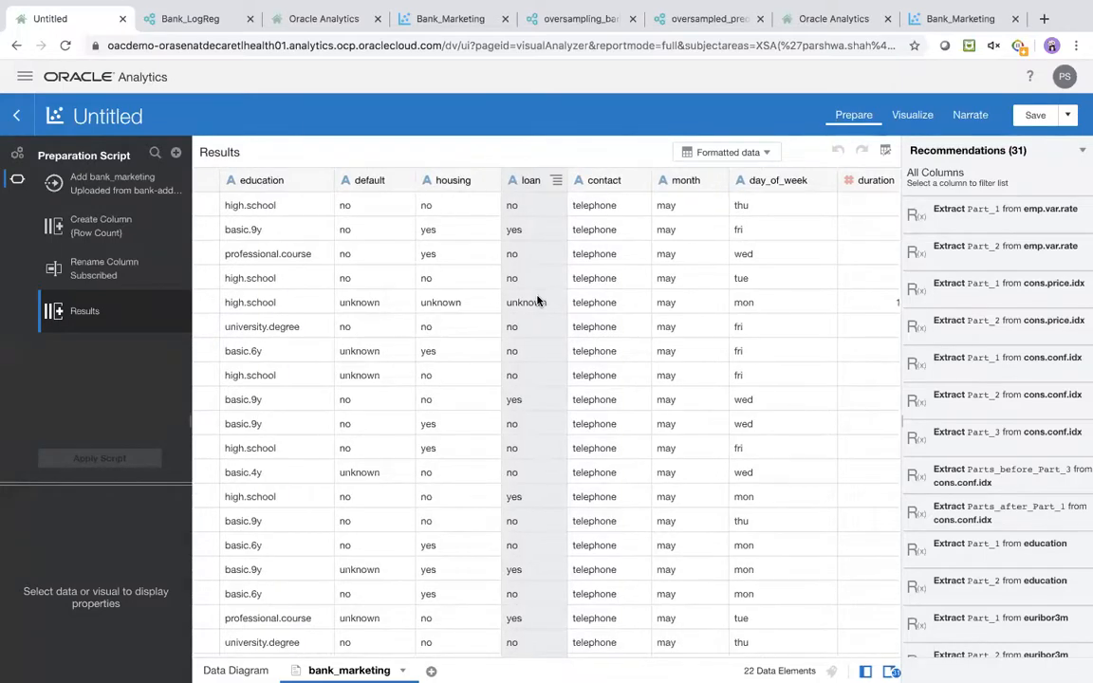
pyautogui.hscroll(-3, 537, 302)
pyautogui.hscroll(-2, 537, 302)
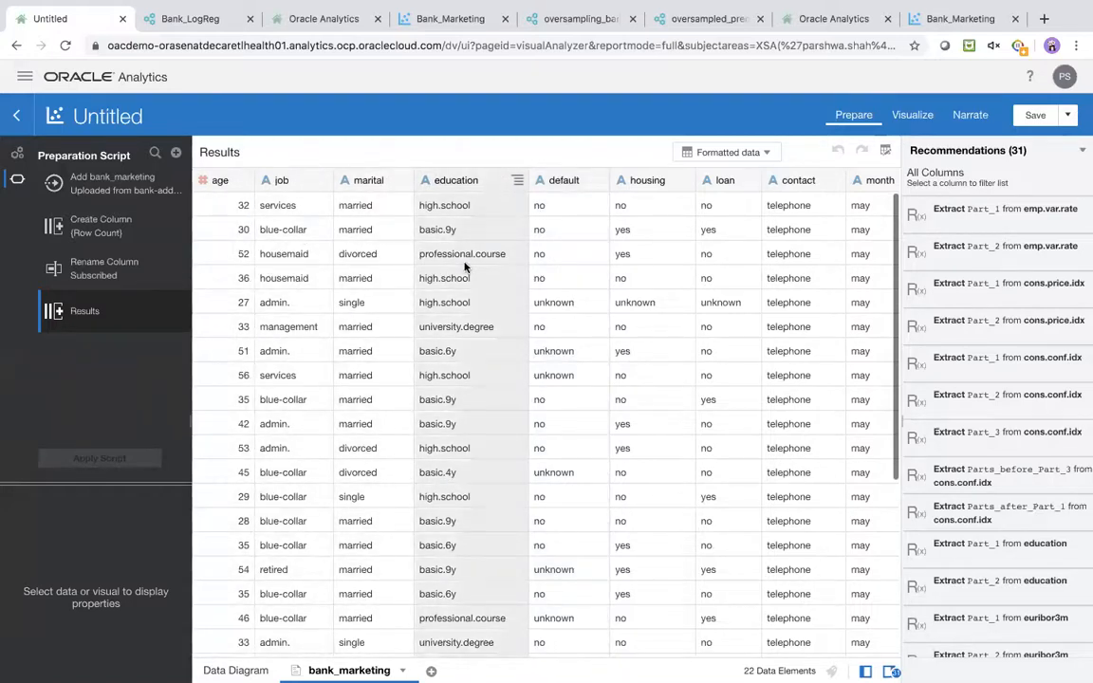
pyautogui.hscroll(3, 465, 267)
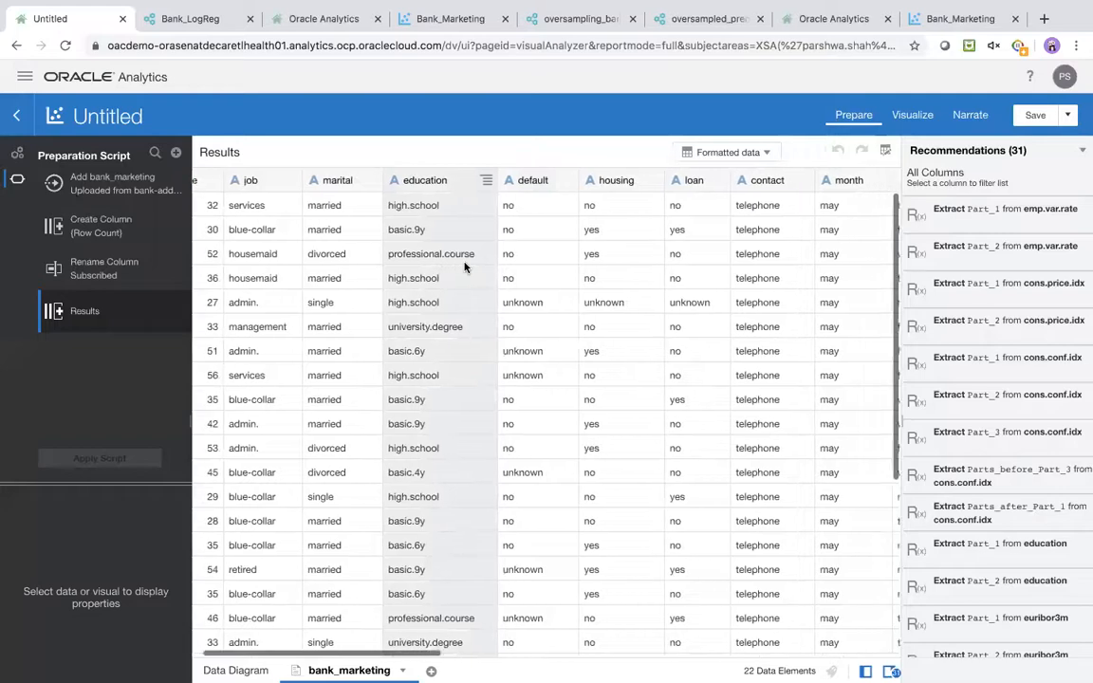
pyautogui.hscroll(8, 465, 267)
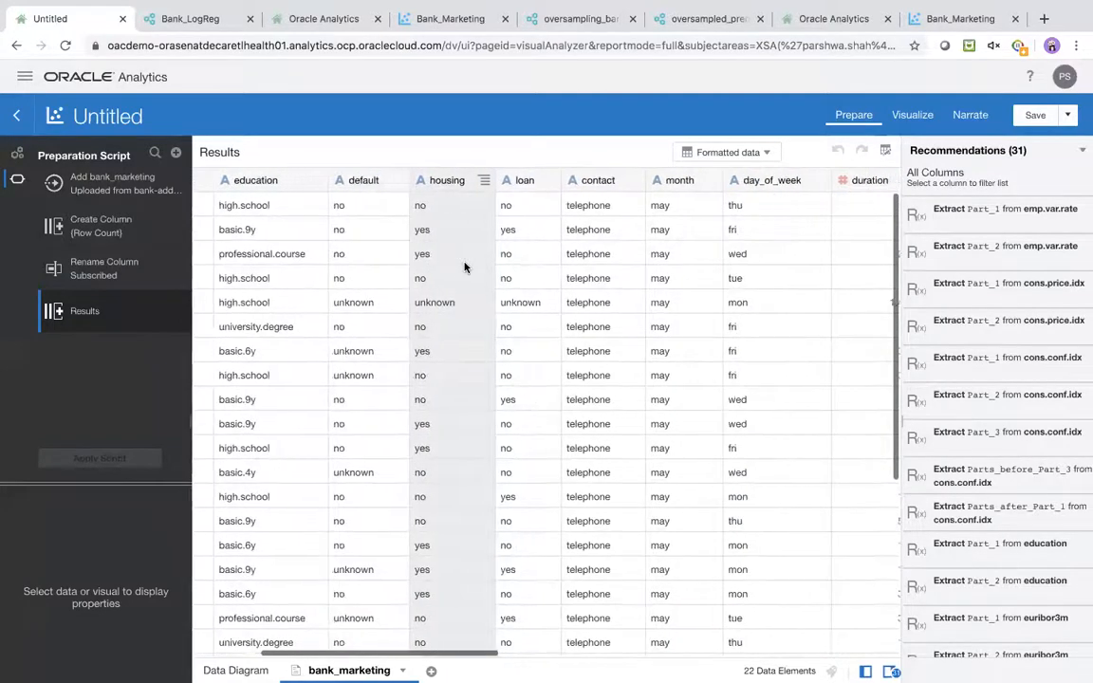
pyautogui.hscroll(2, 465, 268)
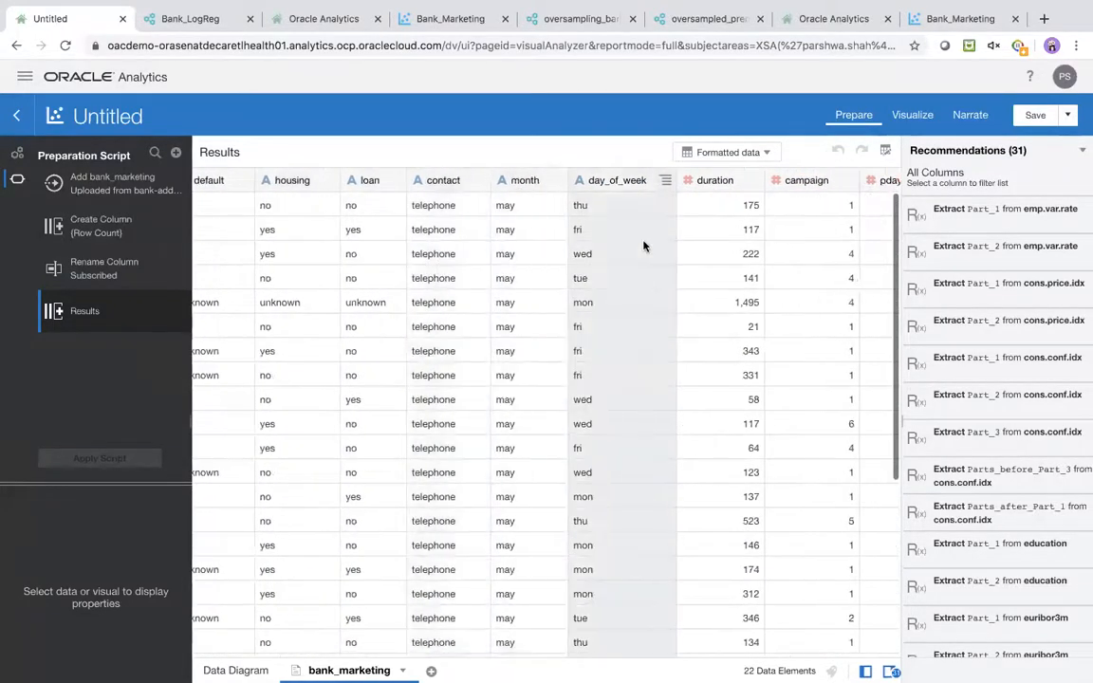
pyautogui.hscroll(7, 643, 246)
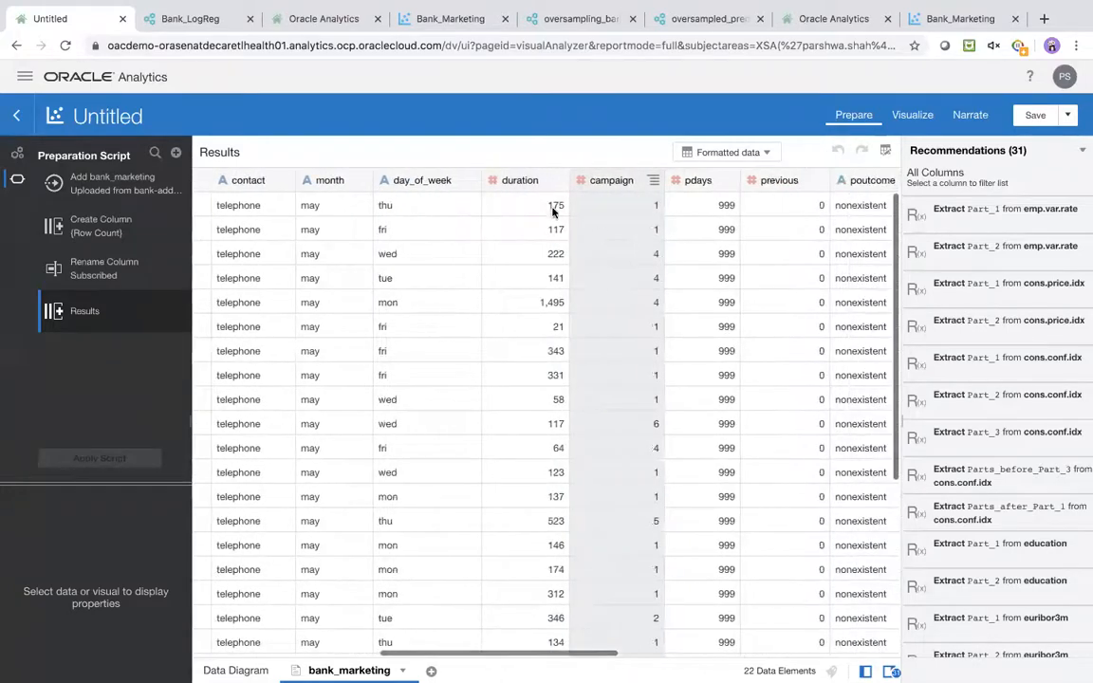
pyautogui.hscroll(13, 628, 319)
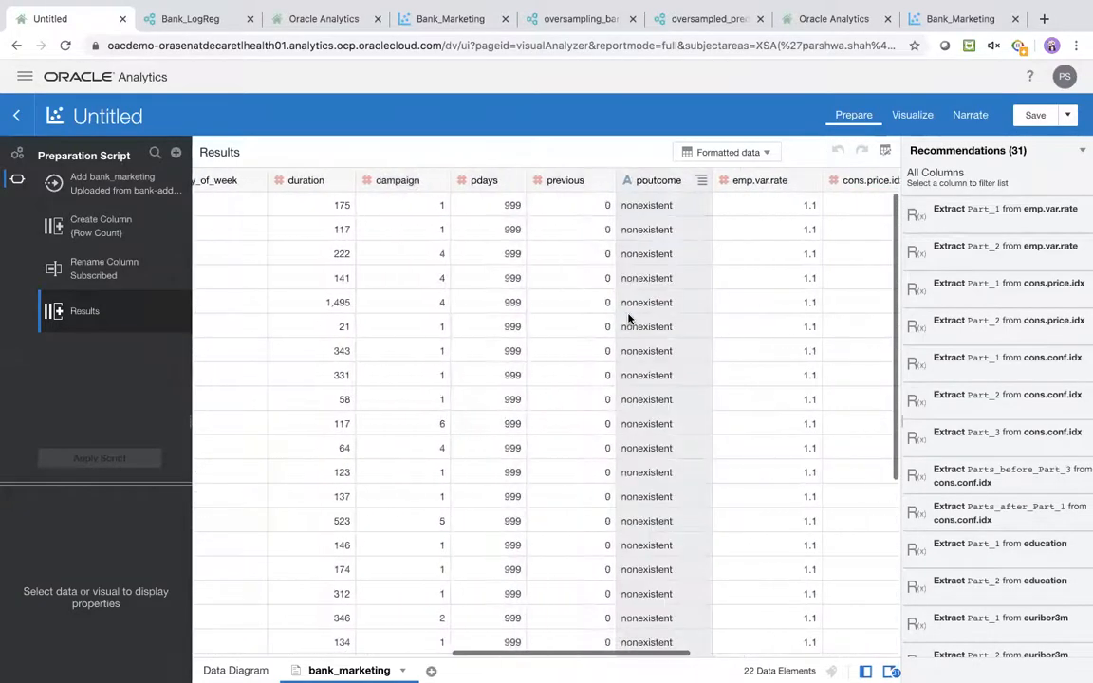
pyautogui.hscroll(15, 627, 319)
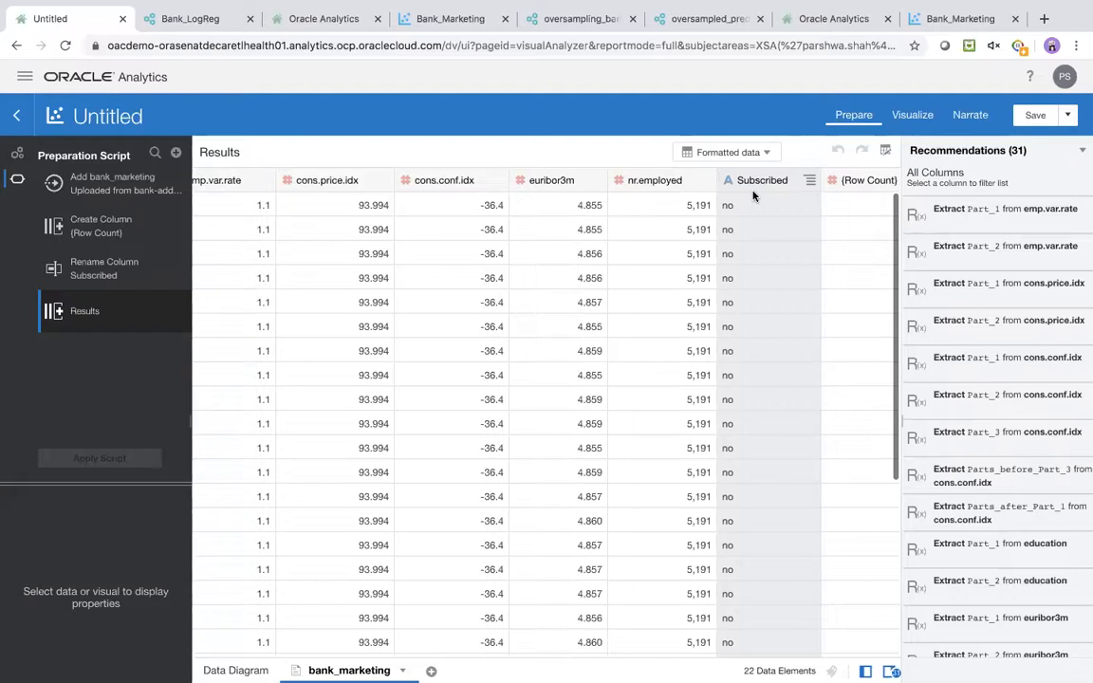
# Run Explain on the Subscribed column of bank_marketing in the visualization view
pyautogui.click(911, 116)
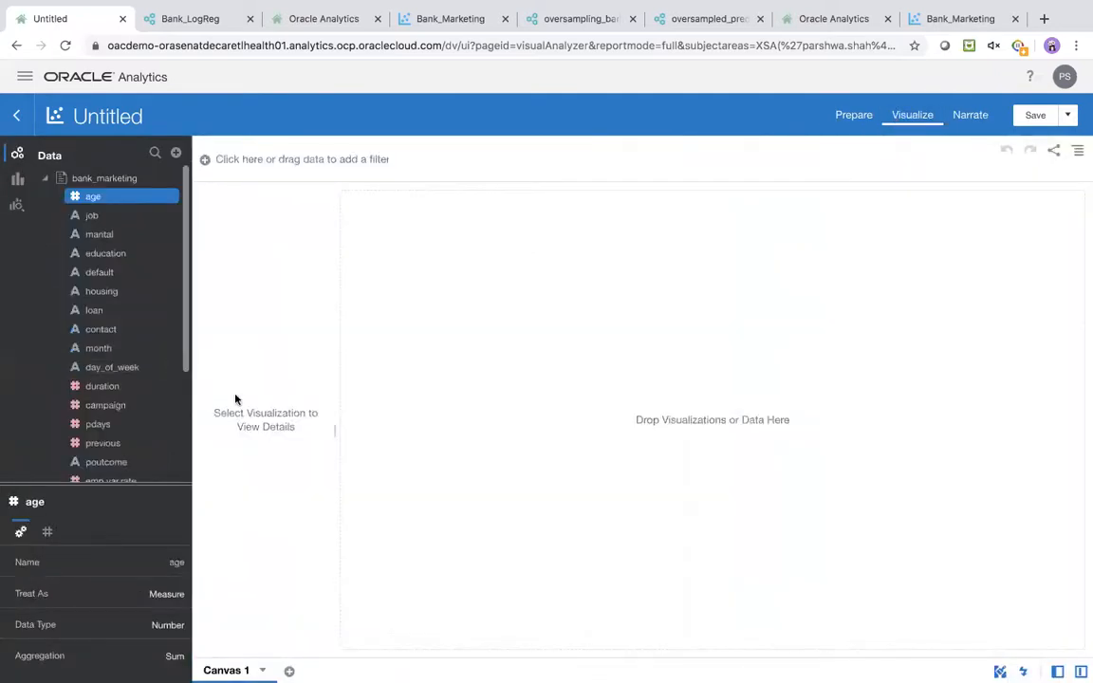
pyautogui.scroll(-3, 133, 404)
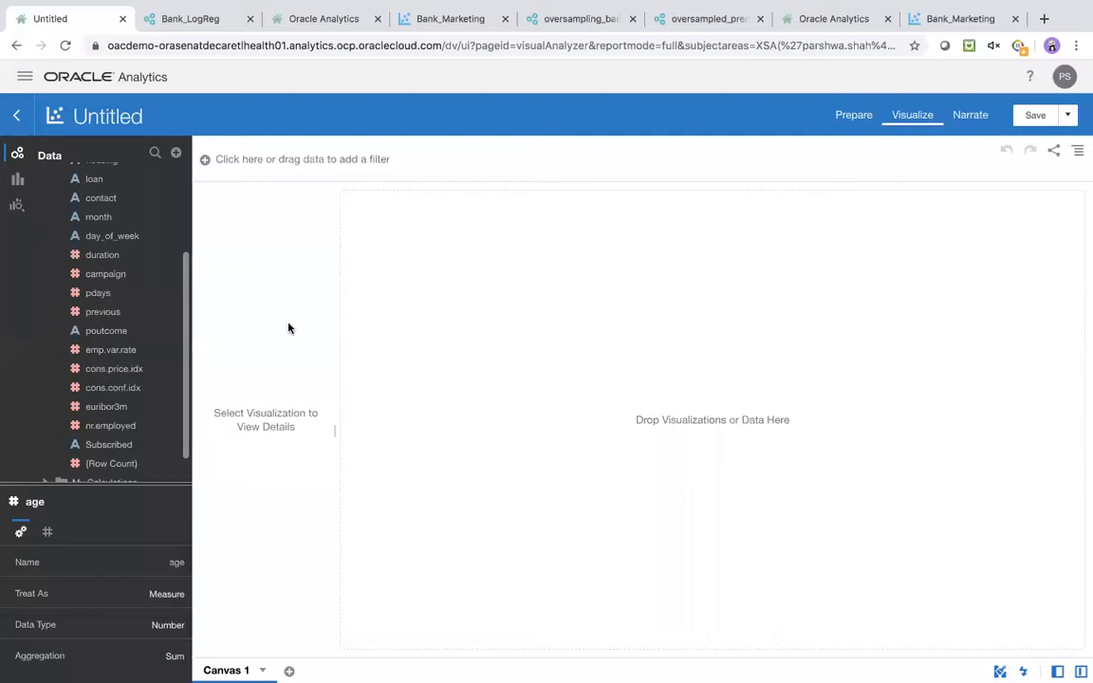
pyautogui.rightClick(132, 452)
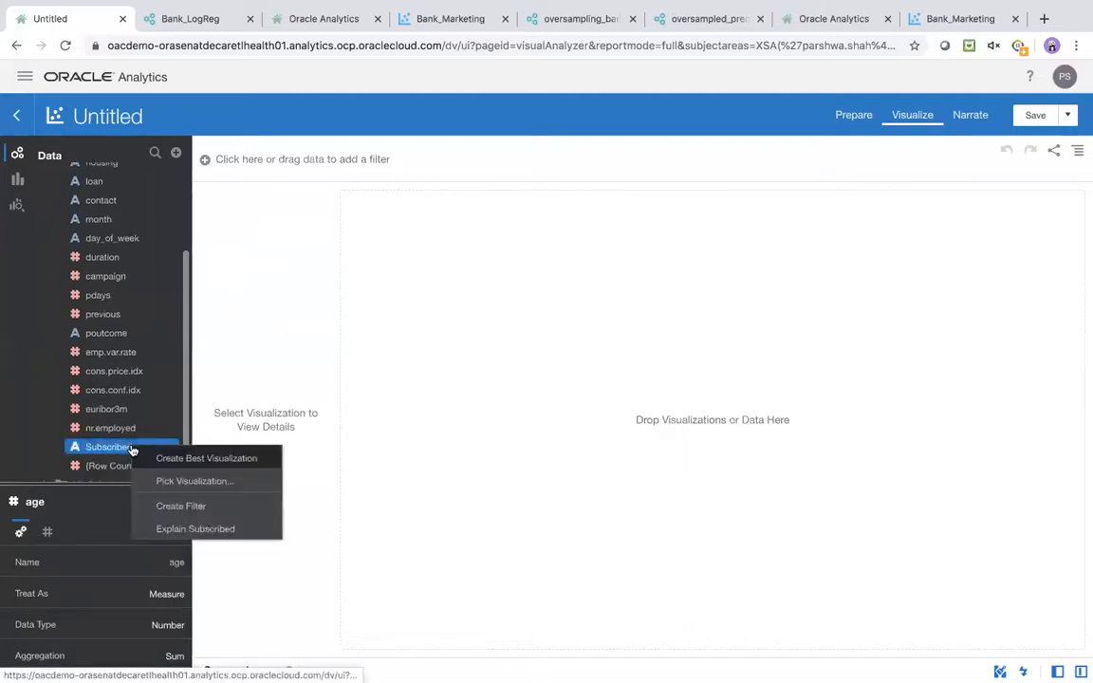
pyautogui.click(210, 532)
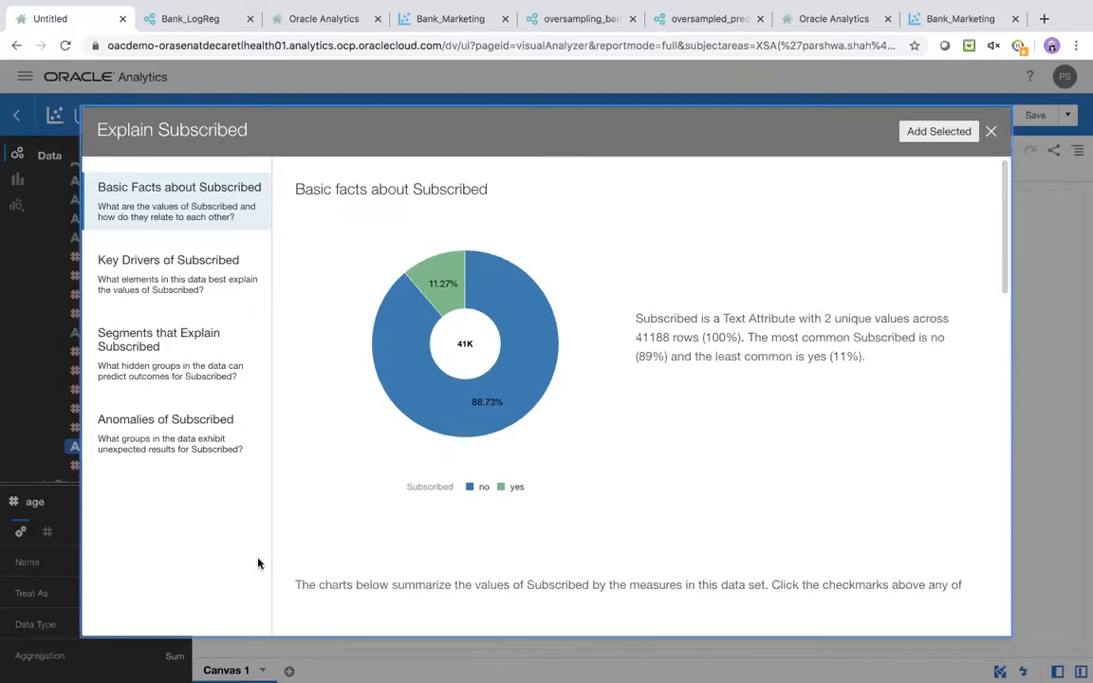
# Review the basic facts, key drivers, segments and anomalies in the Explain results for Subscribed
pyautogui.moveTo(452, 423)
pyautogui.moveTo(466, 344)
pyautogui.scroll(-1, 693, 433)
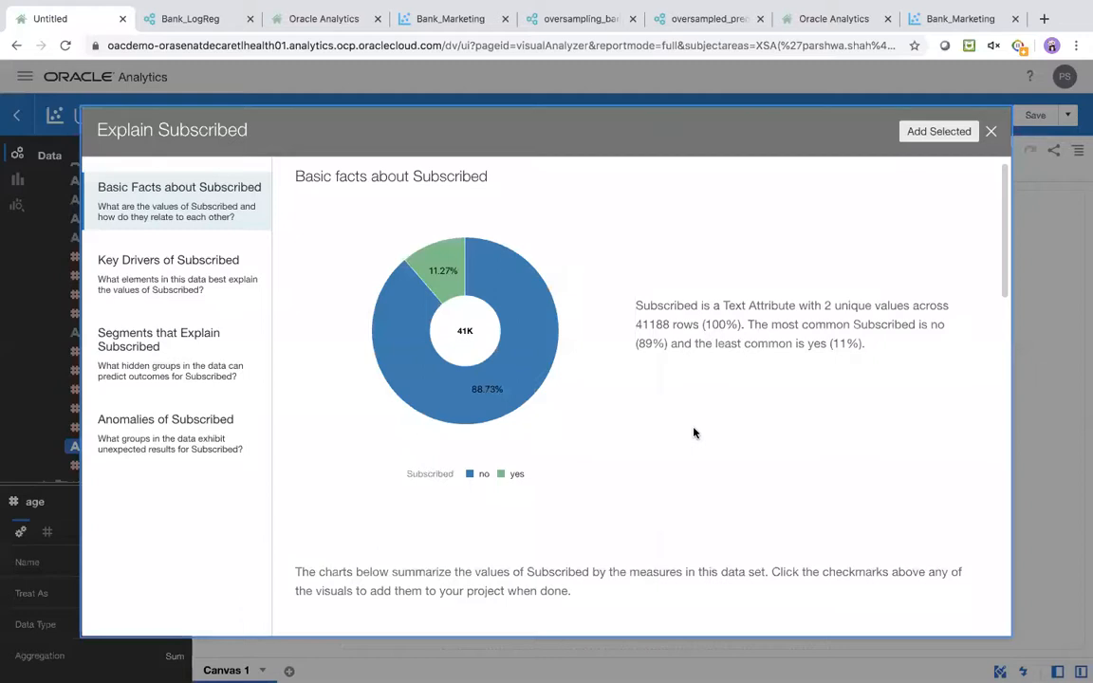
pyautogui.click(179, 280)
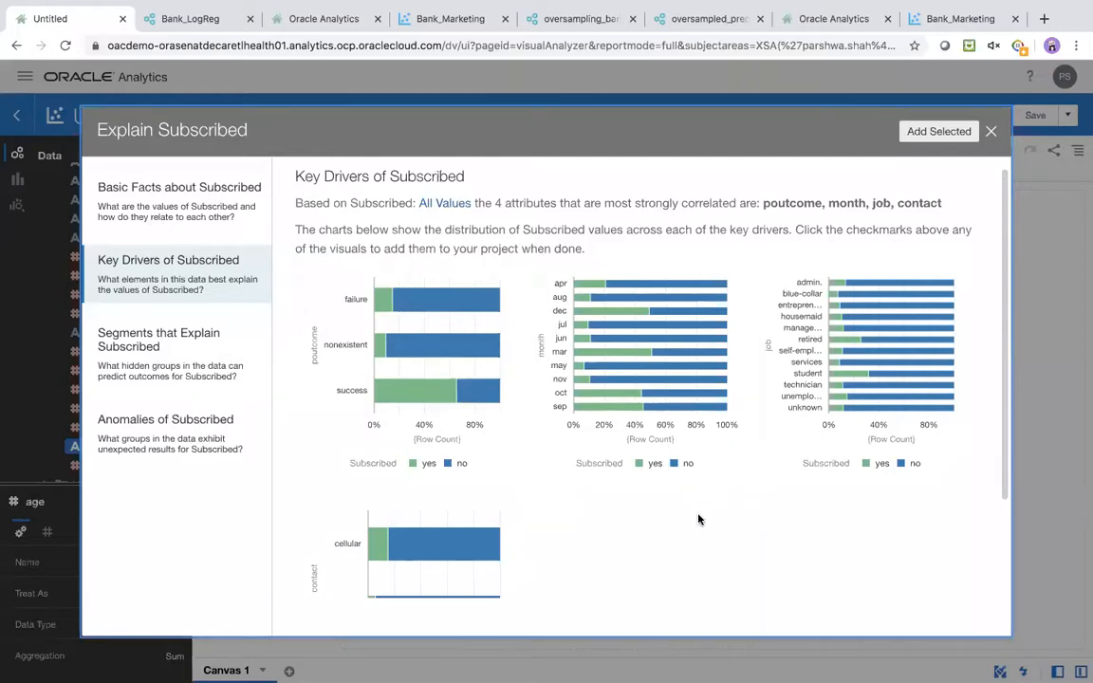
pyautogui.scroll(-1, 699, 516)
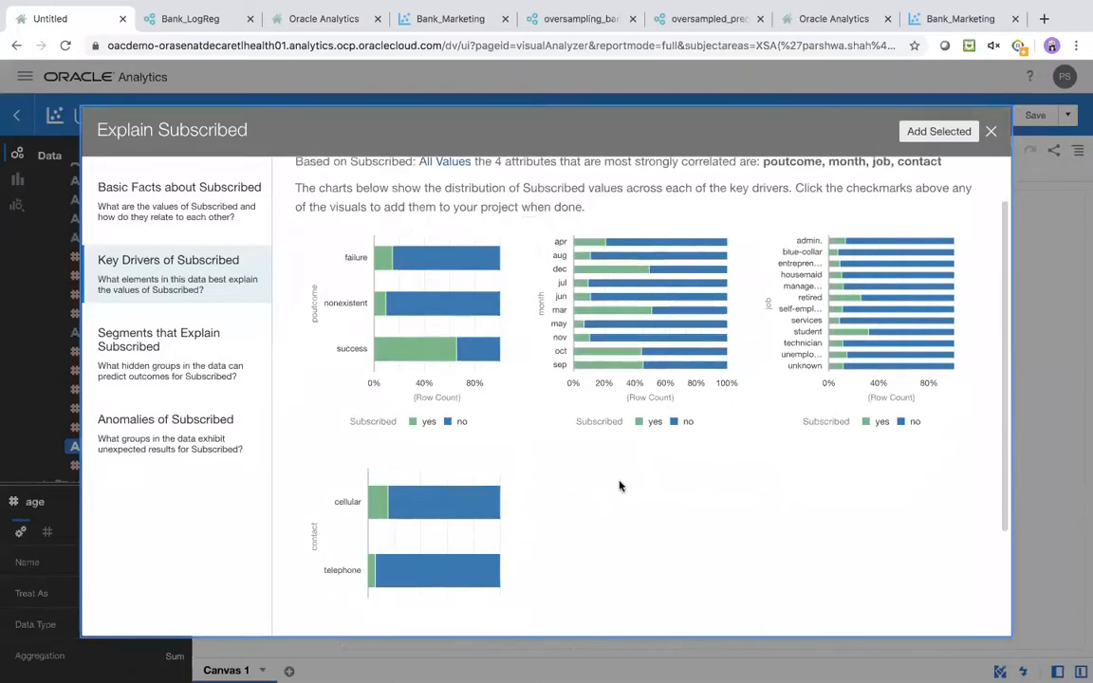
pyautogui.scroll(-2, 556, 408)
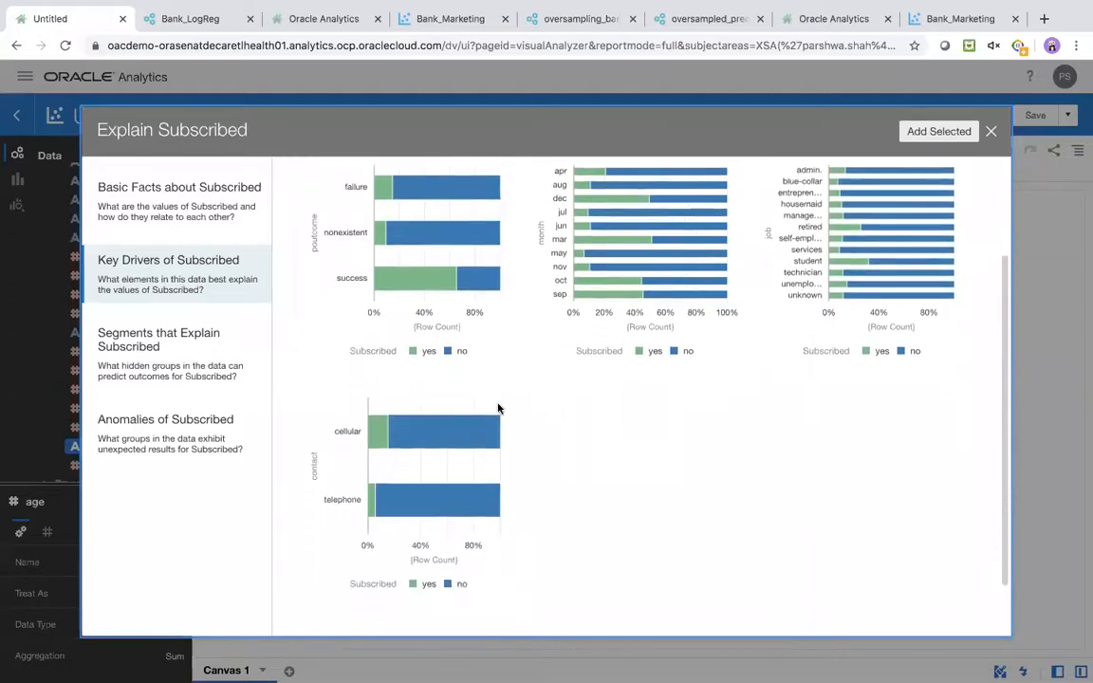
pyautogui.scroll(-1, 322, 467)
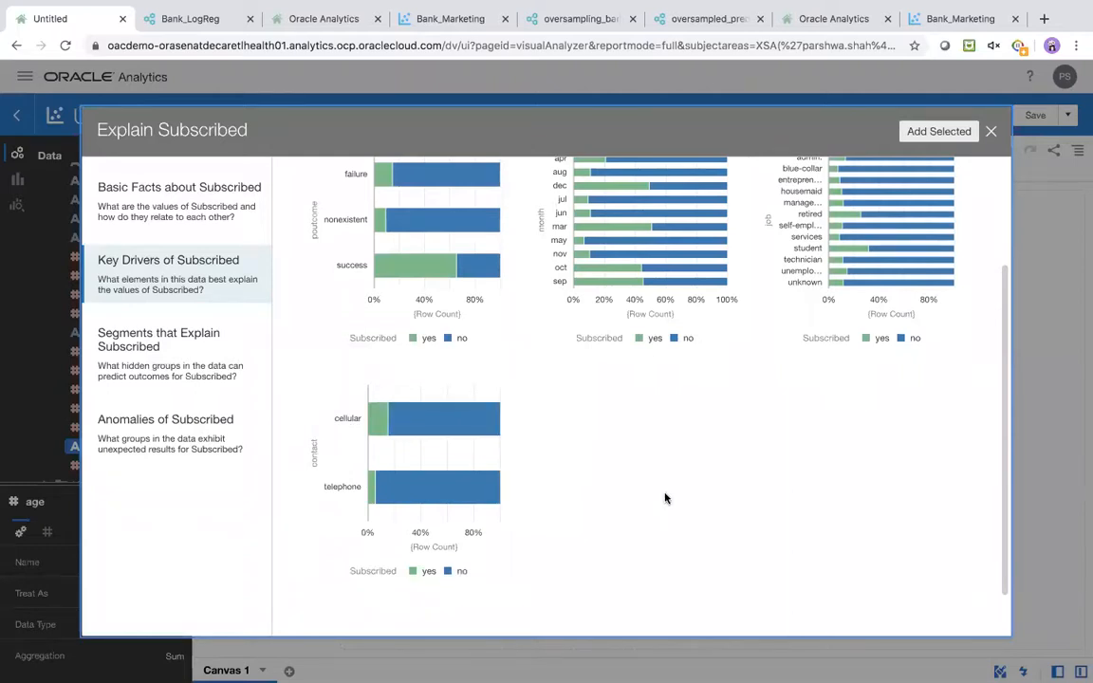
pyautogui.scroll(5, 665, 499)
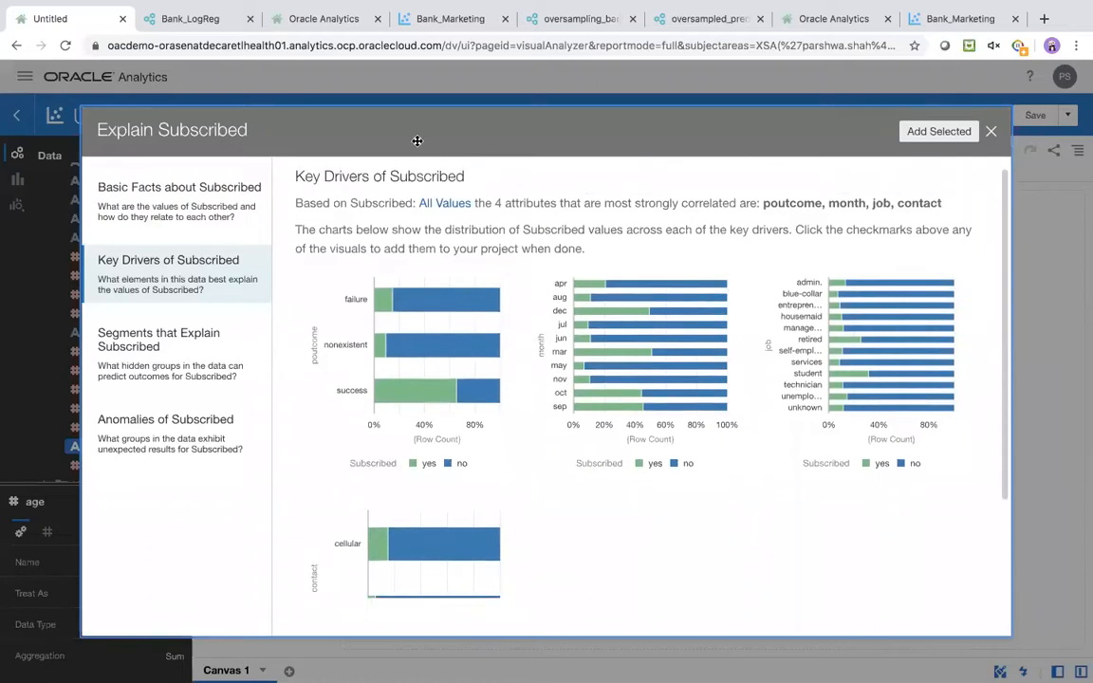
pyautogui.click(160, 347)
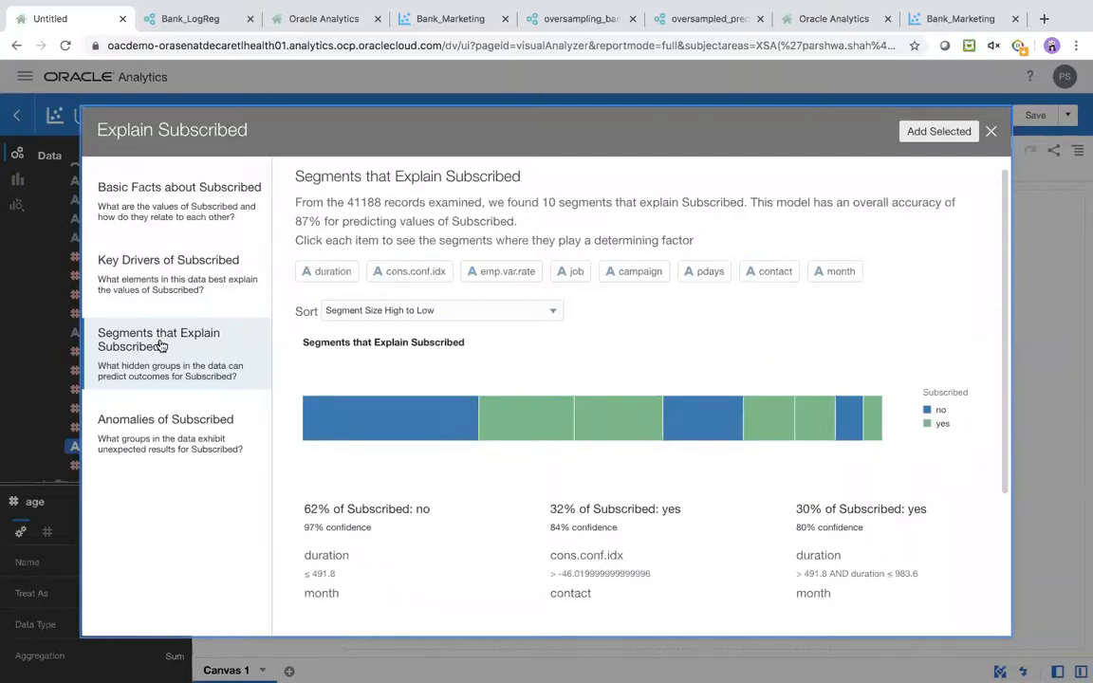
pyautogui.click(152, 424)
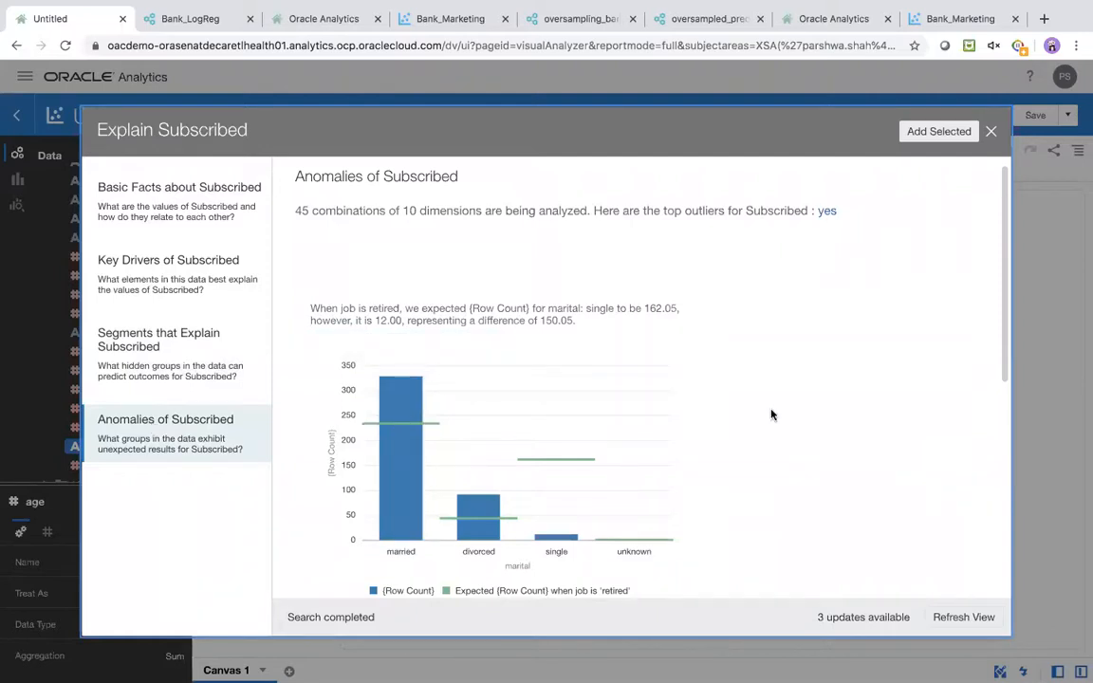
pyautogui.scroll(-5, 772, 415)
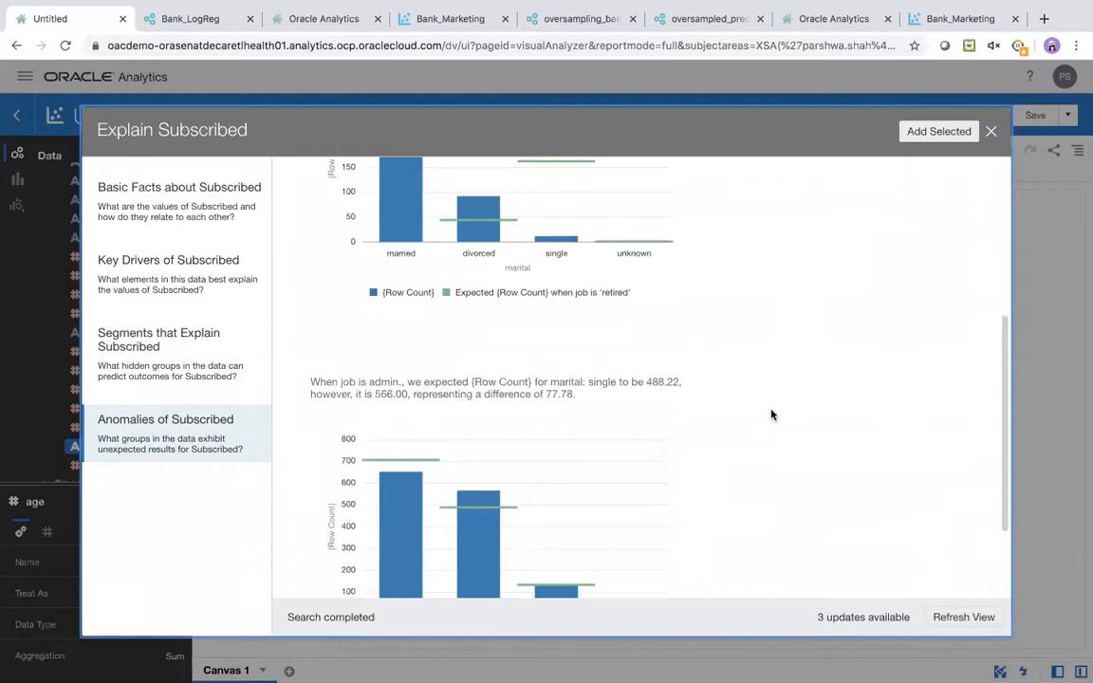
pyautogui.scroll(5, 772, 415)
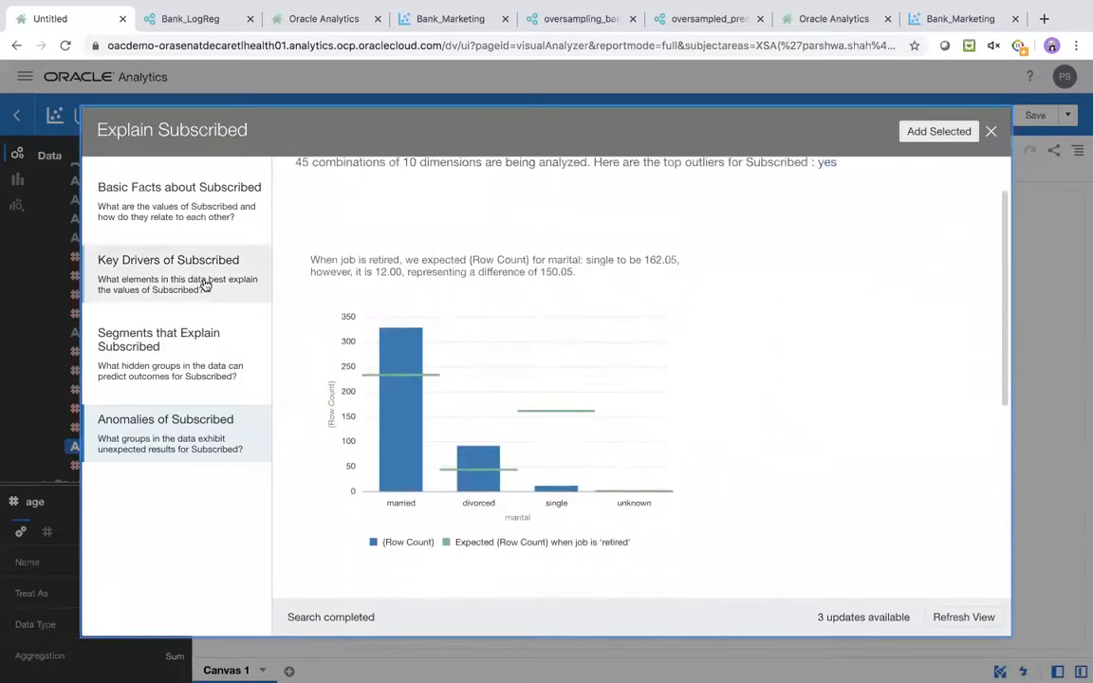
# Add the contact and month key driver charts and the basic facts donut chart from Explain Subscribed to the project
pyautogui.click(205, 286)
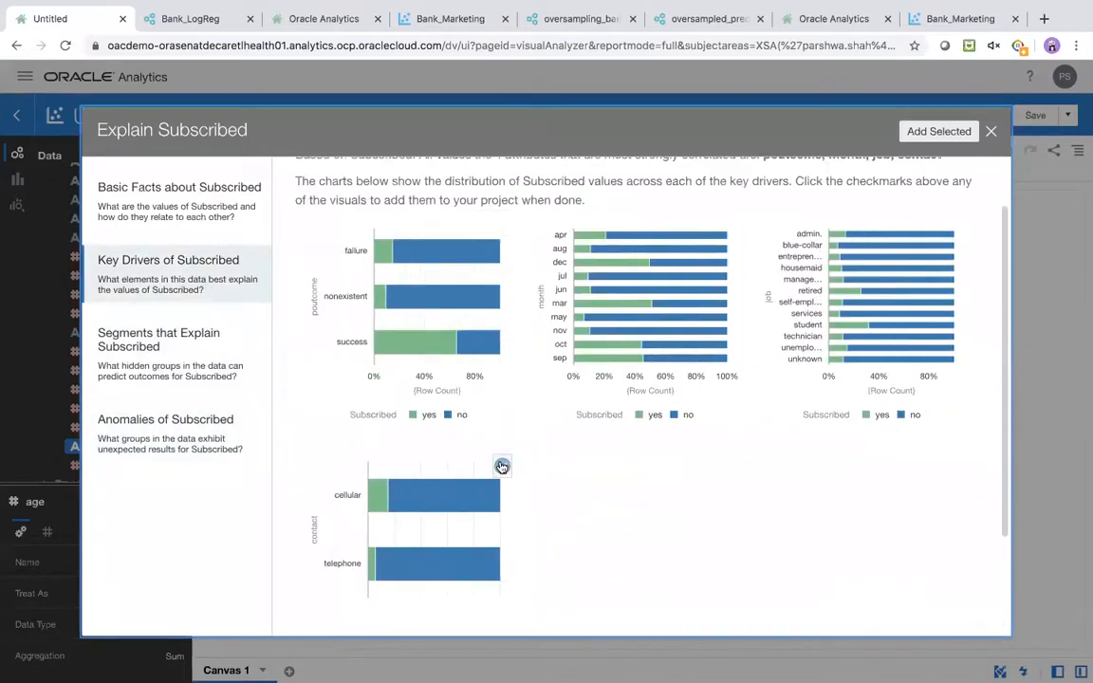
pyautogui.click(501, 466)
pyautogui.scroll(1, 683, 366)
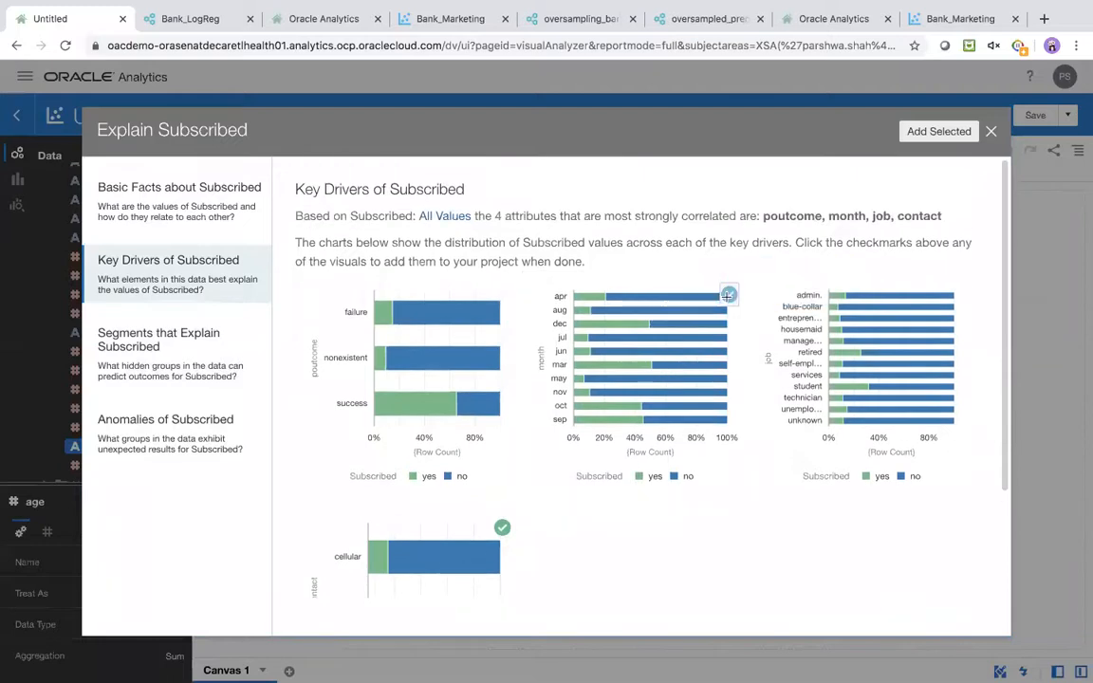
pyautogui.click(727, 295)
pyautogui.click(170, 199)
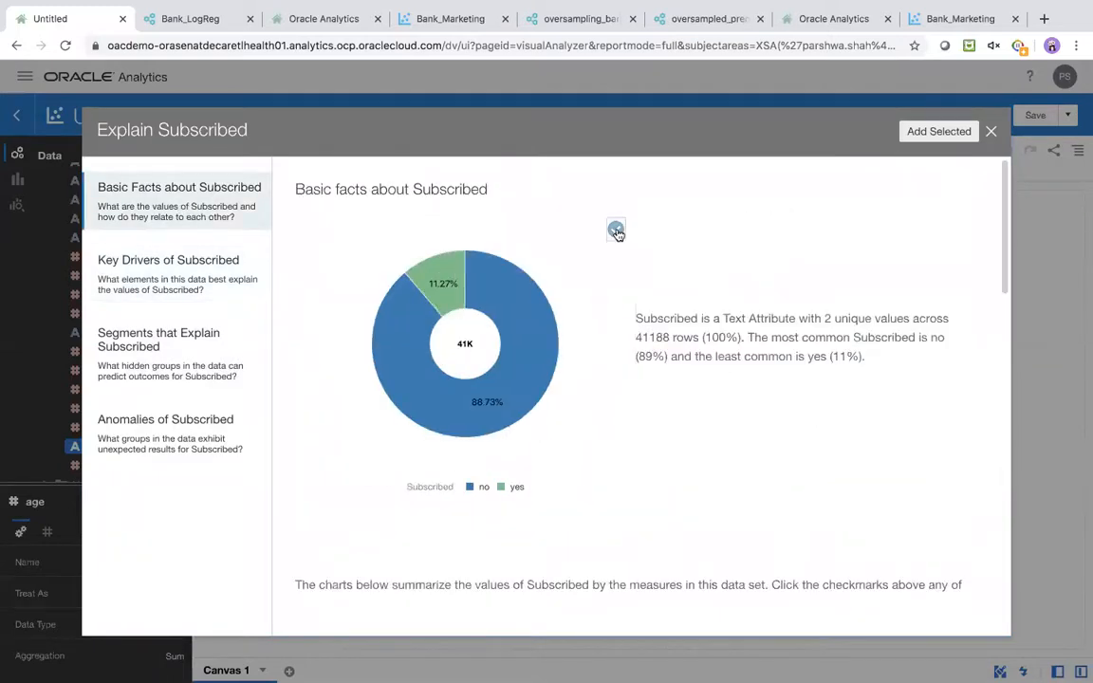
pyautogui.click(616, 233)
pyautogui.click(928, 137)
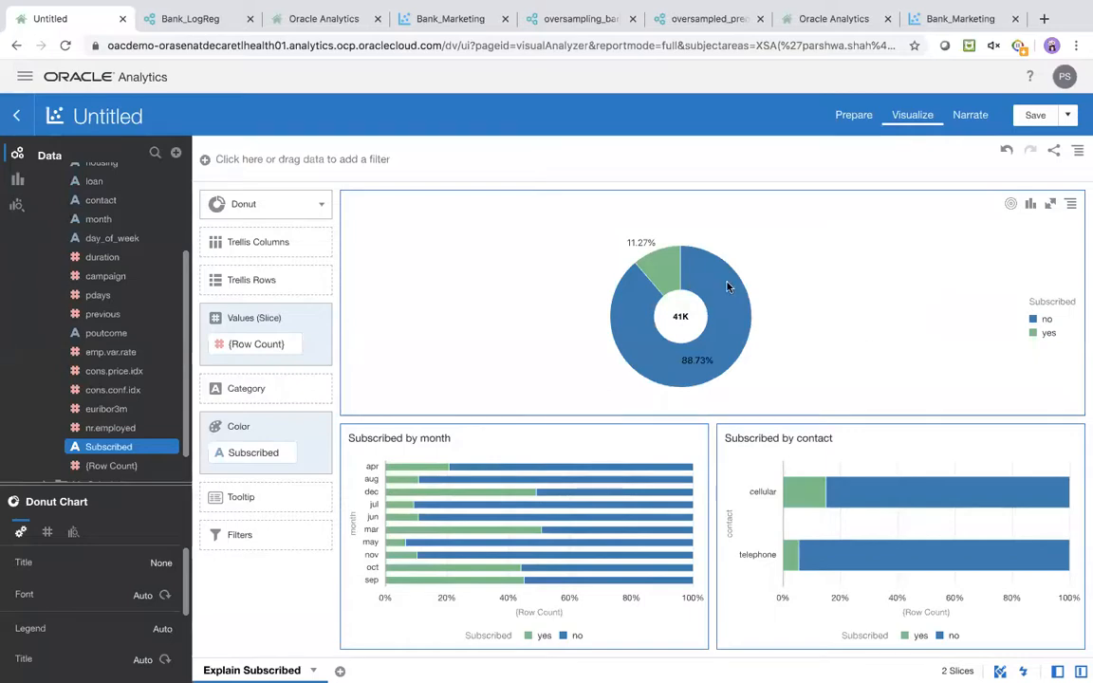
# Locate the Bank_LogReg data flow in the list of data flows and open it
pyautogui.click(177, 19)
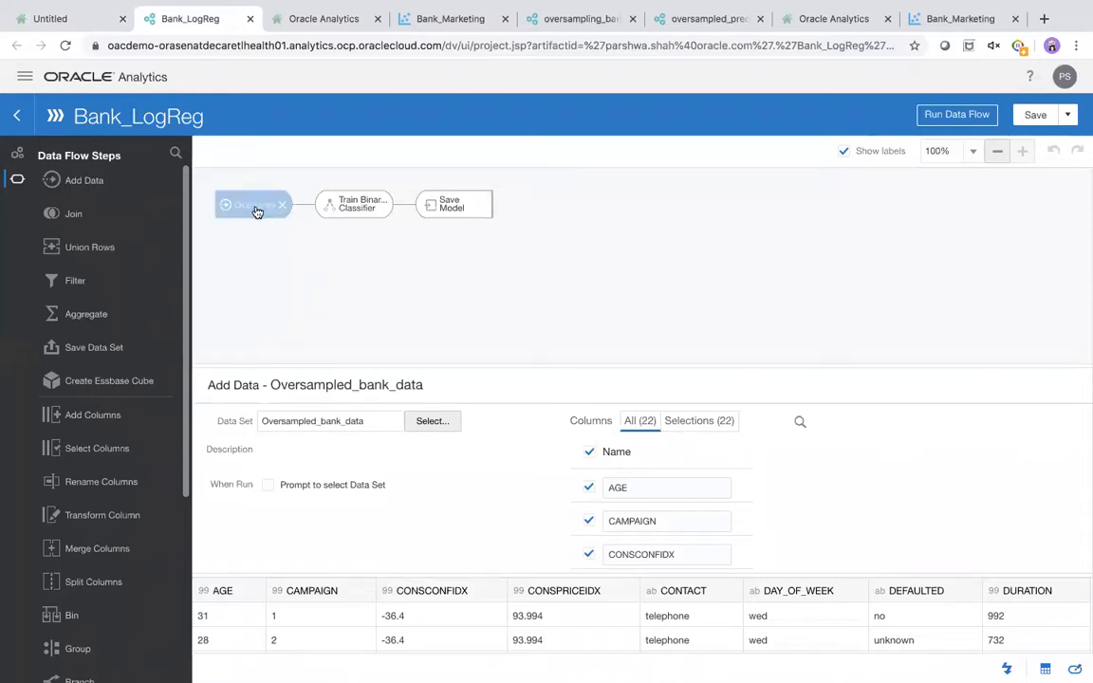
pyautogui.click(349, 207)
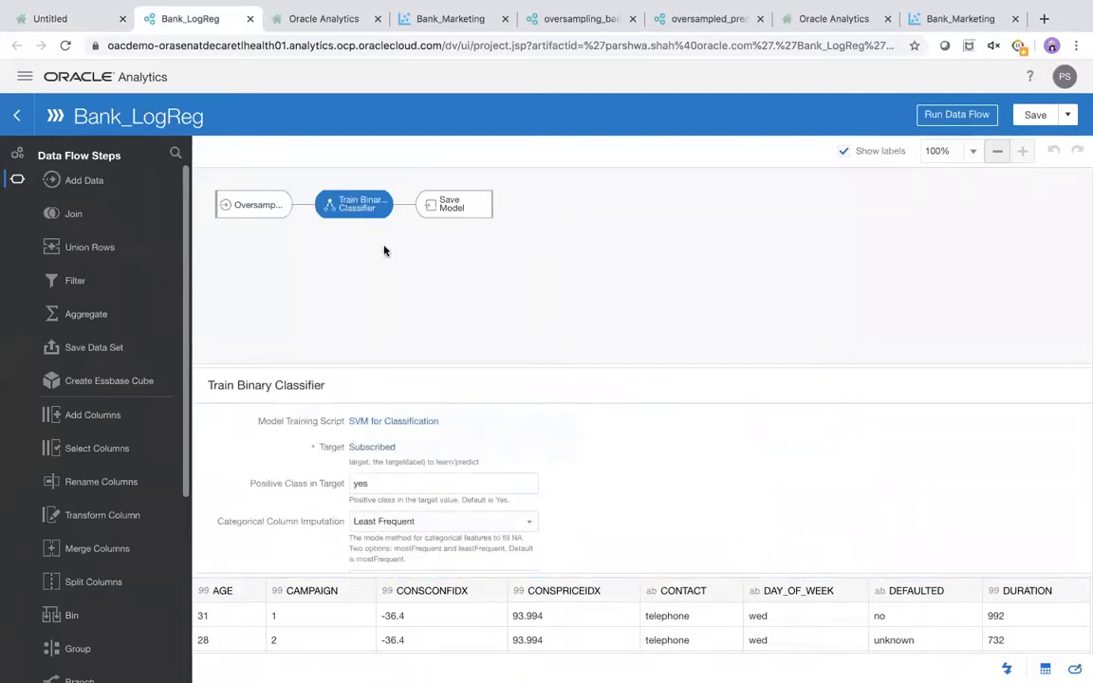
pyautogui.click(26, 75)
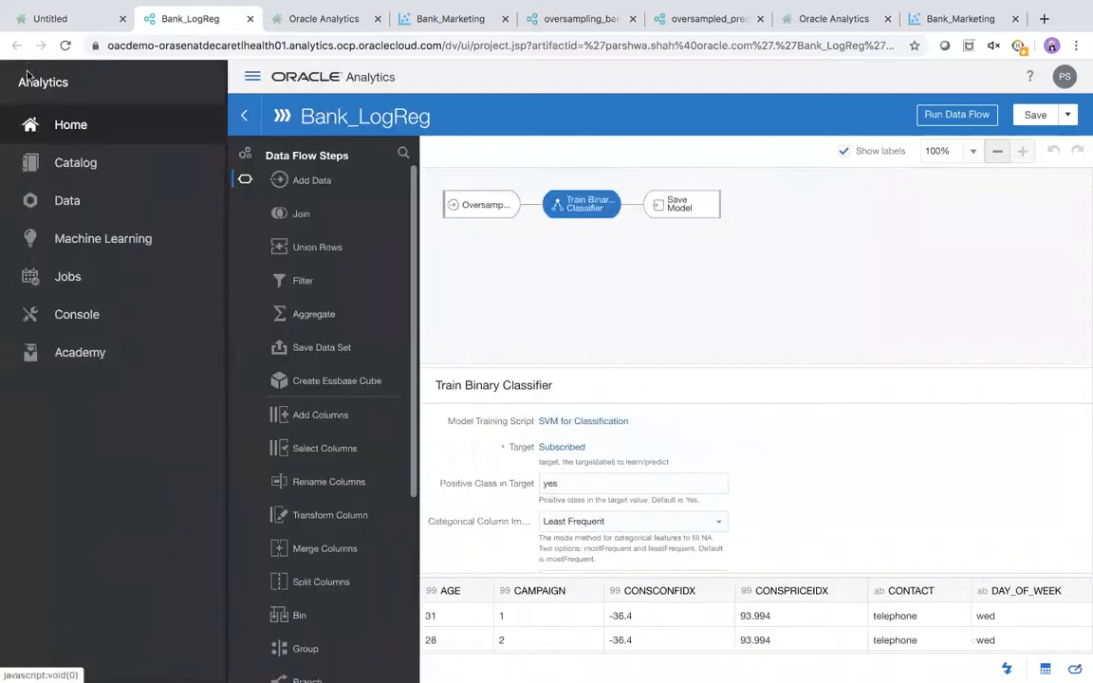
pyautogui.click(66, 200)
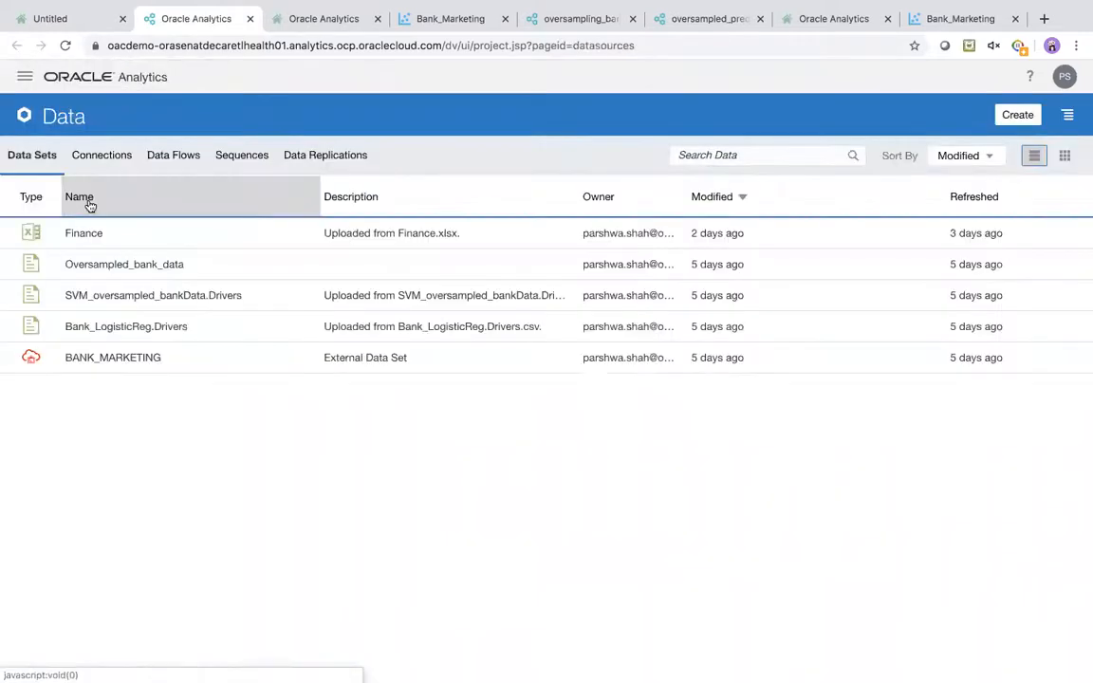
pyautogui.click(176, 159)
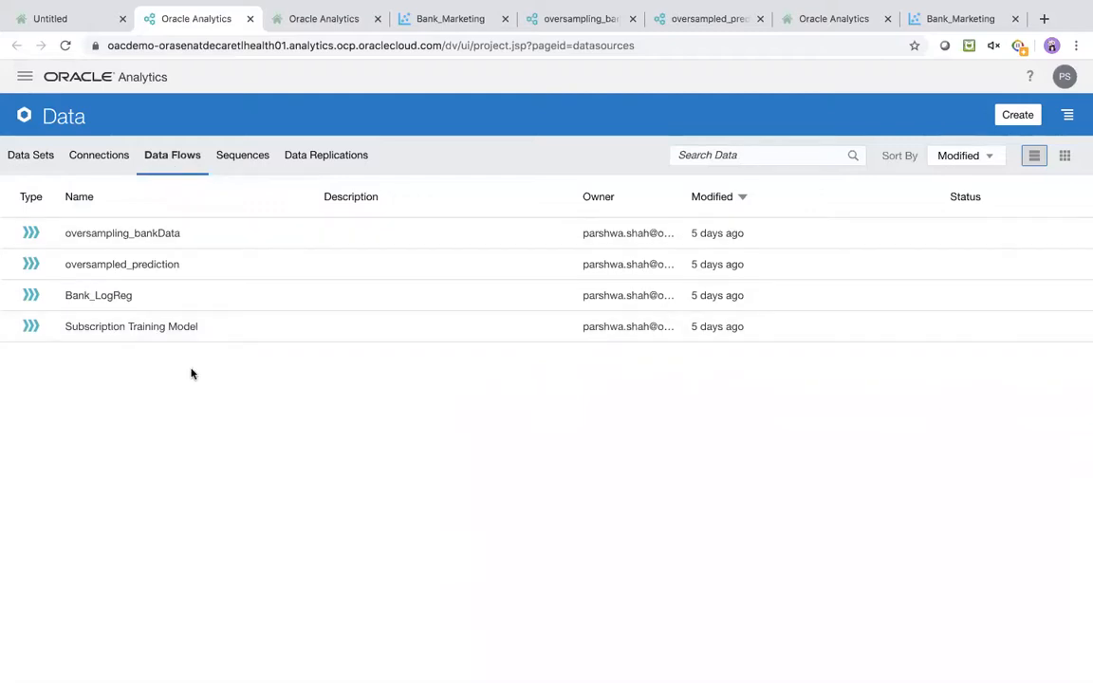
pyautogui.doubleClick(166, 300)
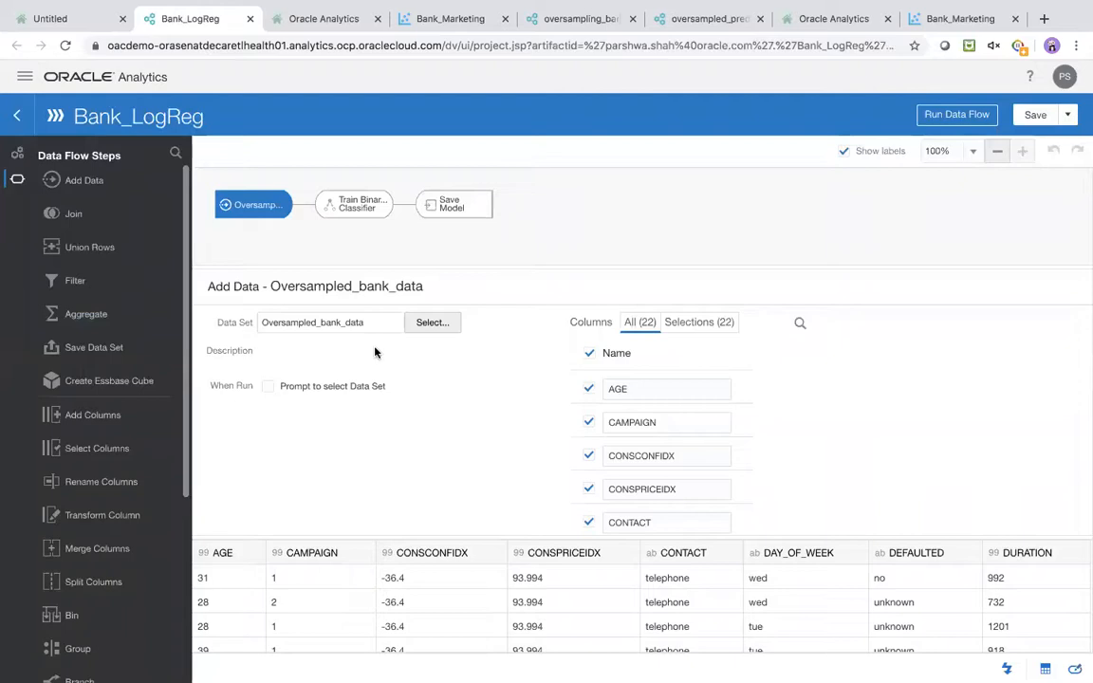
# Review the model training scripts available for the Train Binary Classifier step, keeping the current script
pyautogui.click(349, 205)
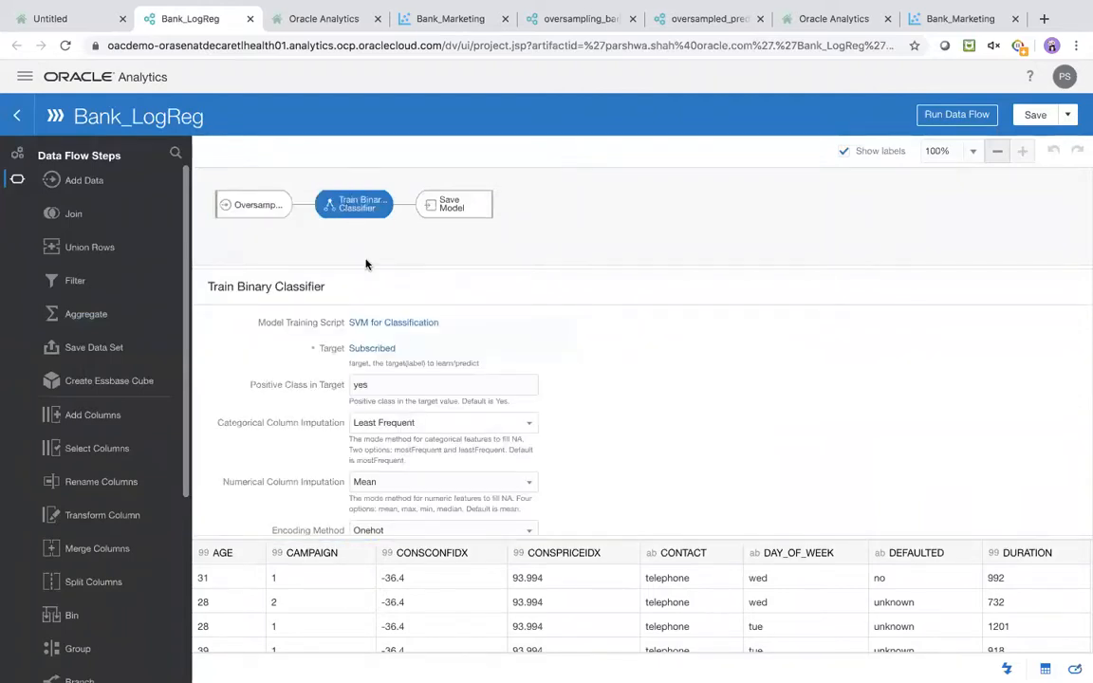
pyautogui.click(393, 325)
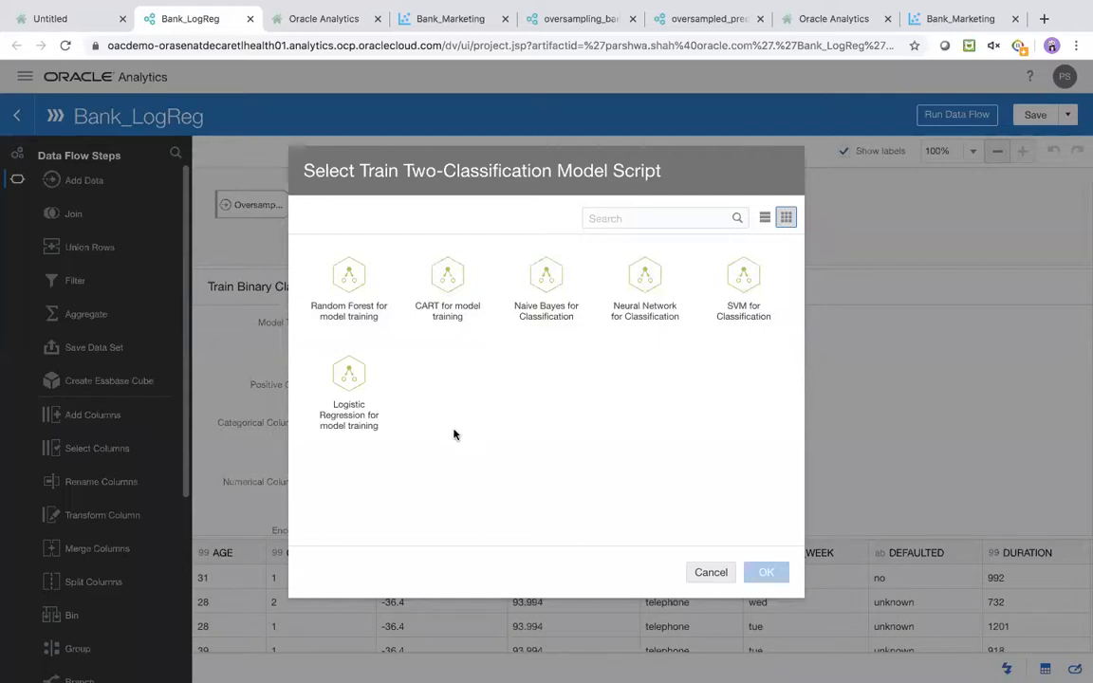
pyautogui.click(712, 573)
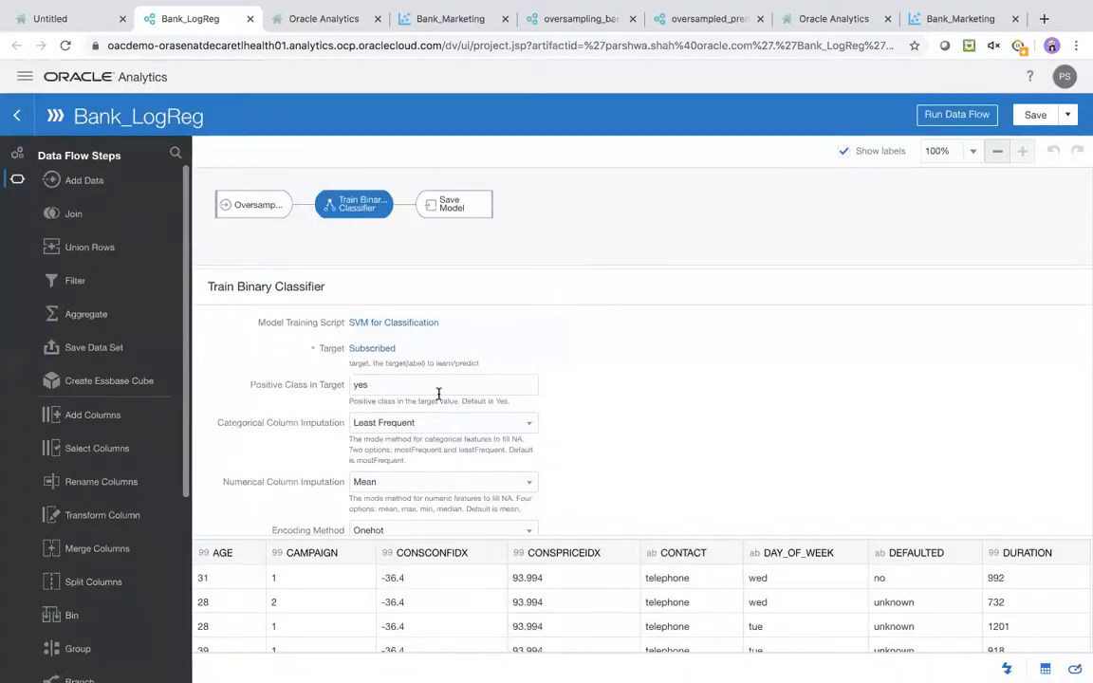
# Examine the Train Binary Classifier parameters, including the choices for encoding method and numerical column imputation
pyautogui.scroll(-3, 439, 391)
pyautogui.scroll(-2, 438, 390)
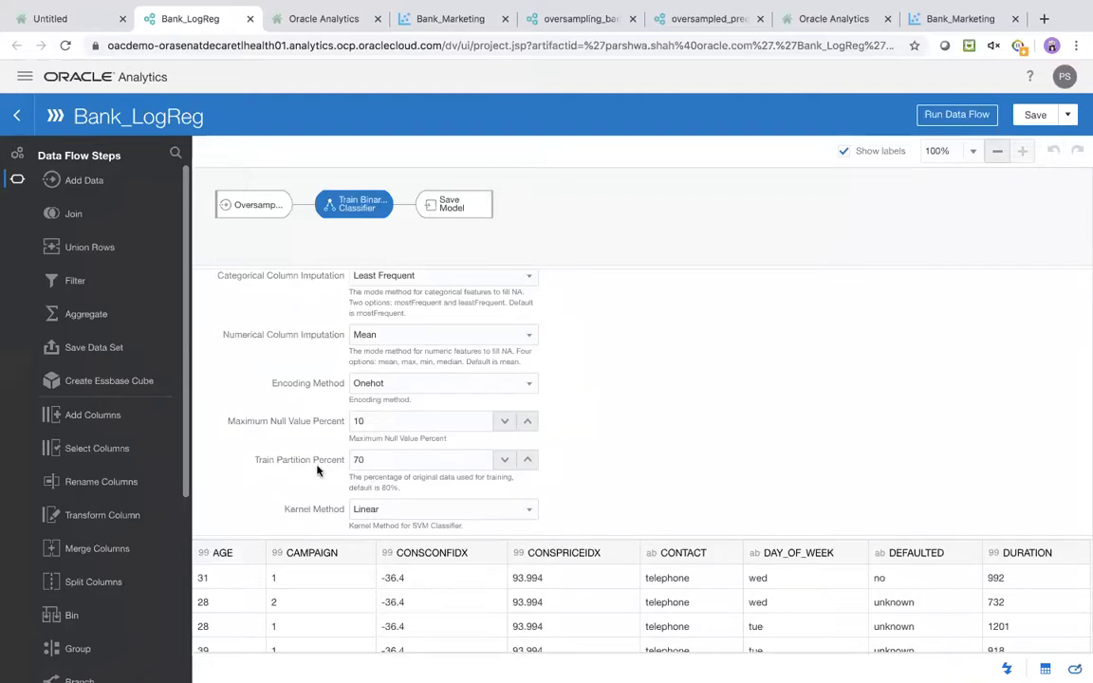
pyautogui.scroll(1, 409, 487)
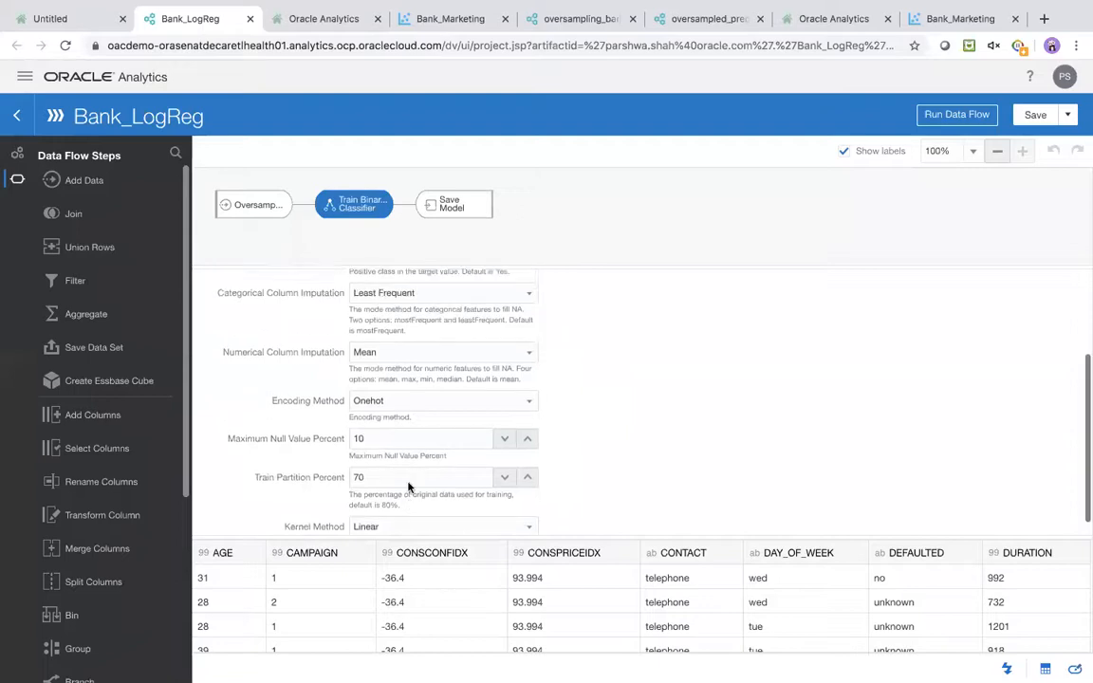
pyautogui.click(379, 421)
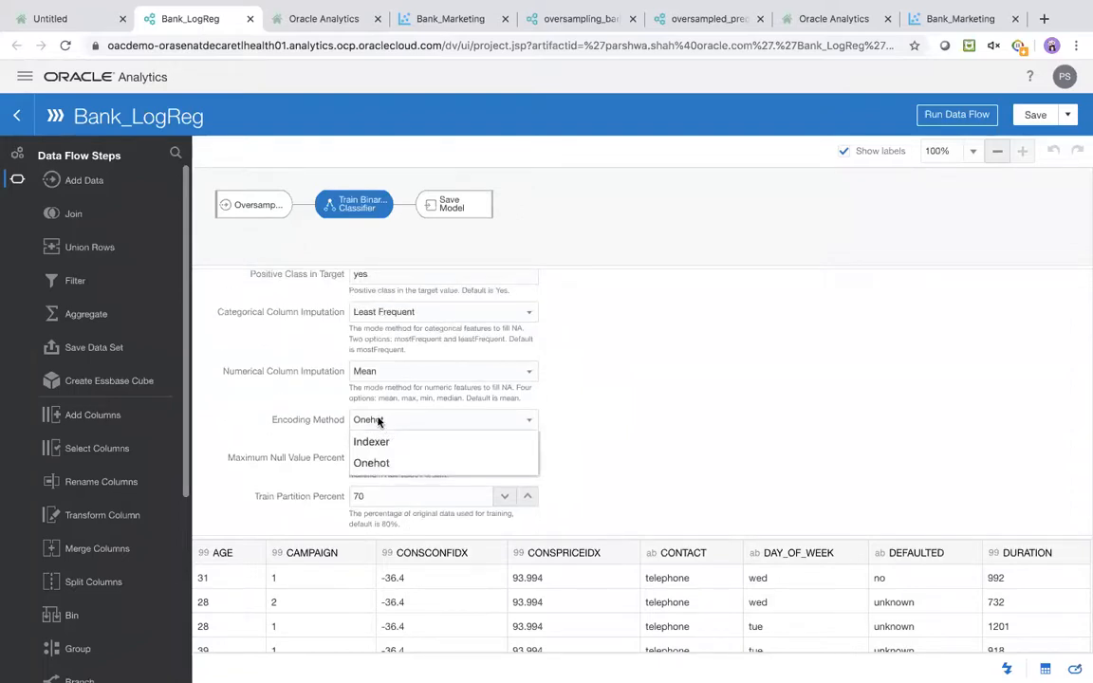
pyautogui.click(379, 420)
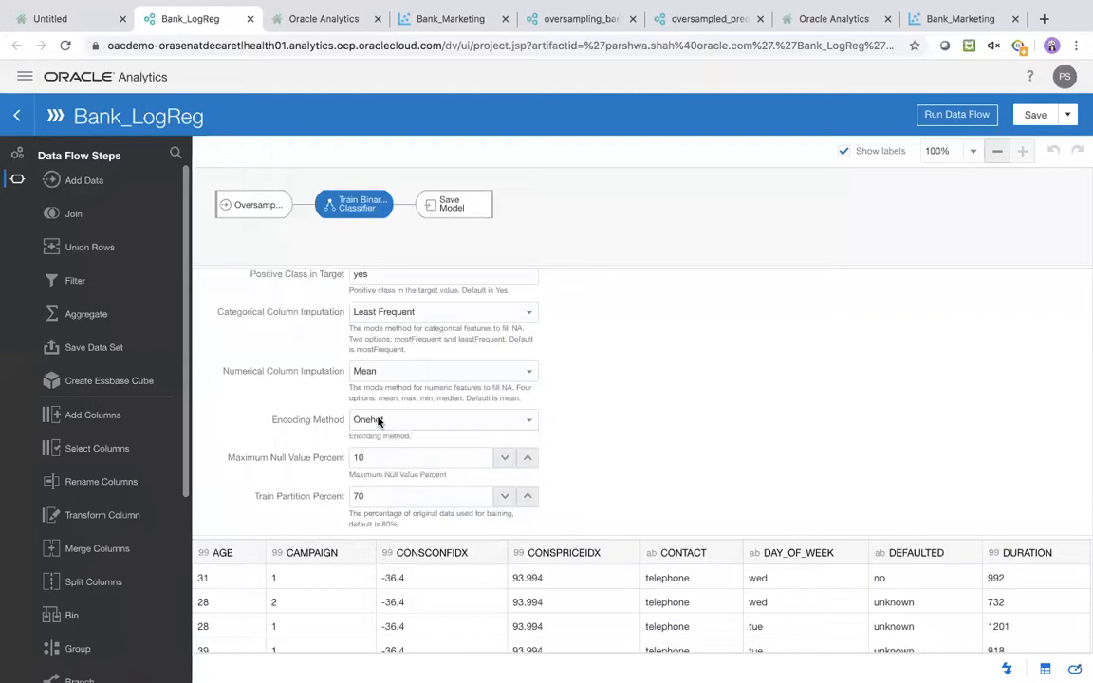
pyautogui.click(410, 372)
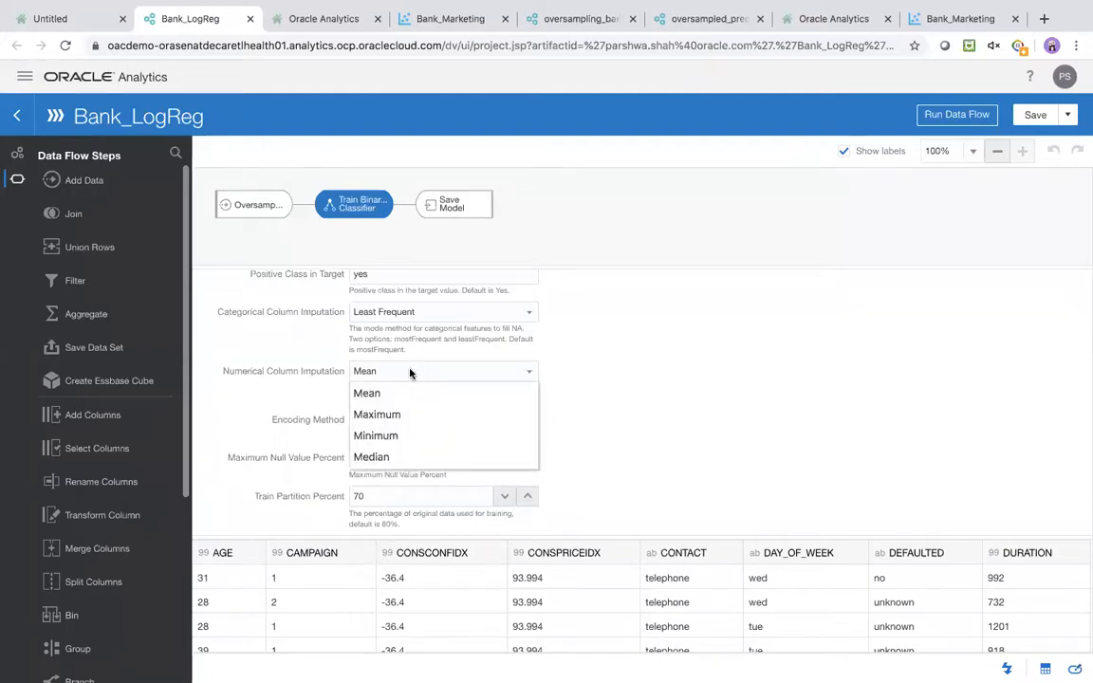
pyautogui.click(410, 372)
pyautogui.scroll(3, 547, 361)
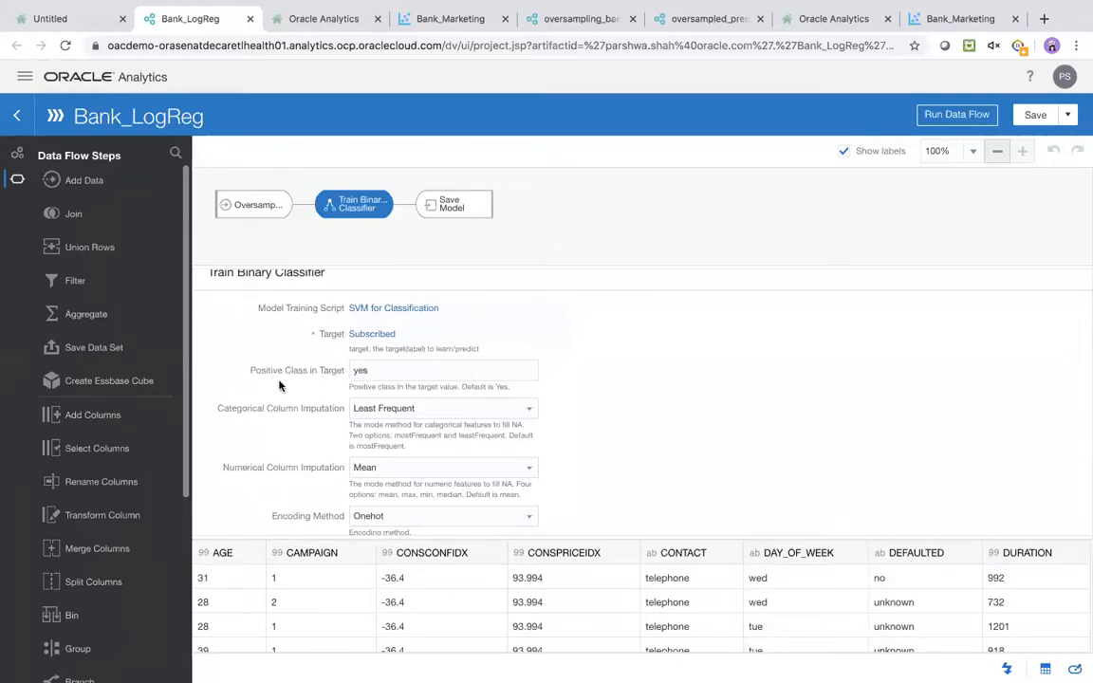
pyautogui.scroll(1, 556, 335)
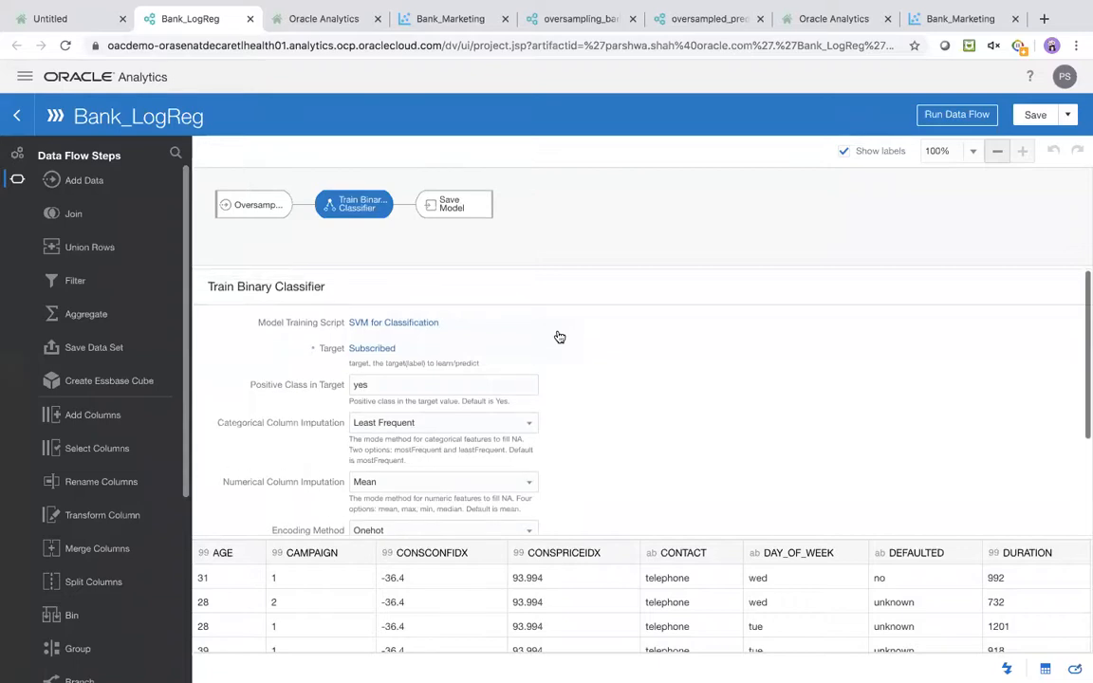
# Look through the columns available as the Train Binary Classifier's target, leaving the selection as it is
pyautogui.click(374, 350)
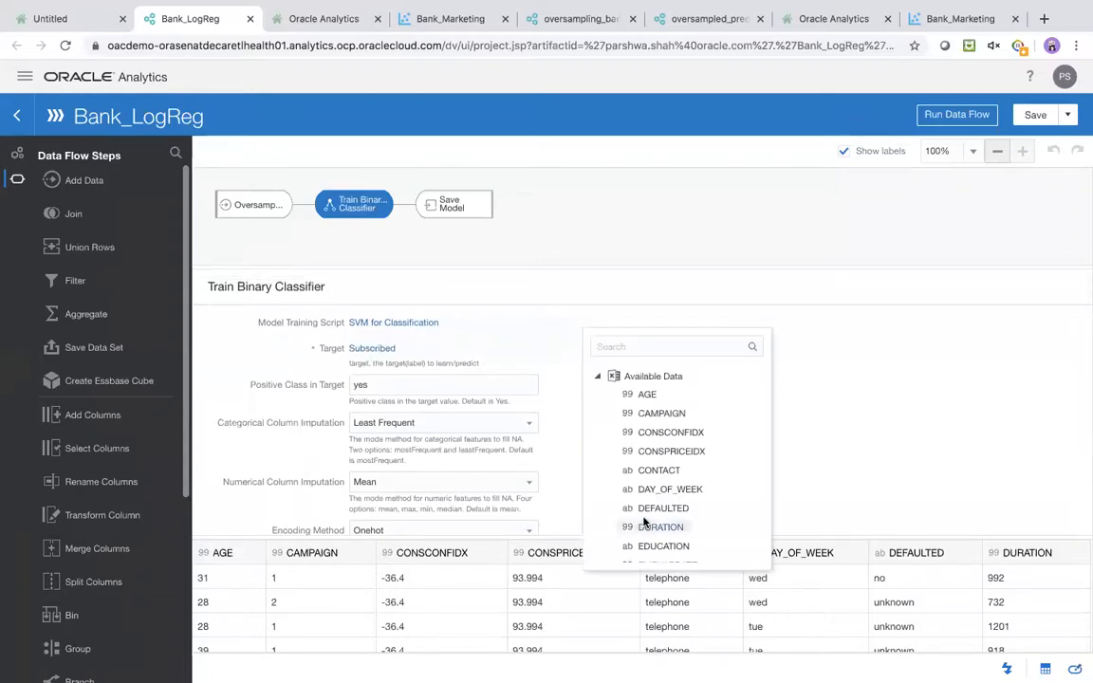
pyautogui.scroll(-5, 640, 517)
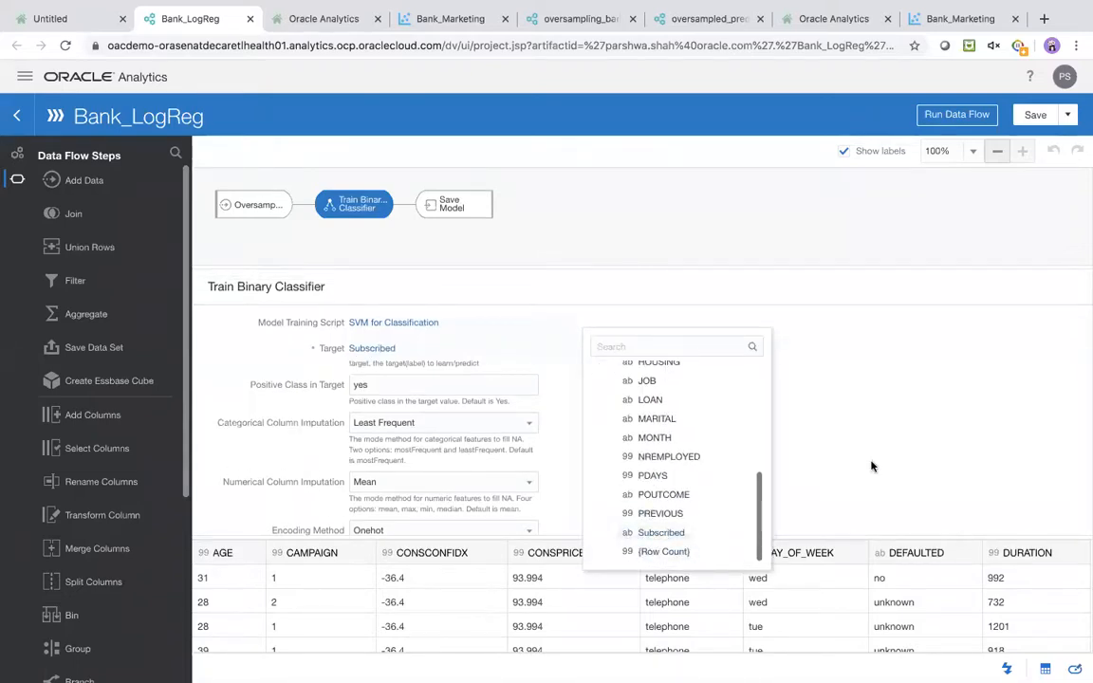
pyautogui.click(788, 420)
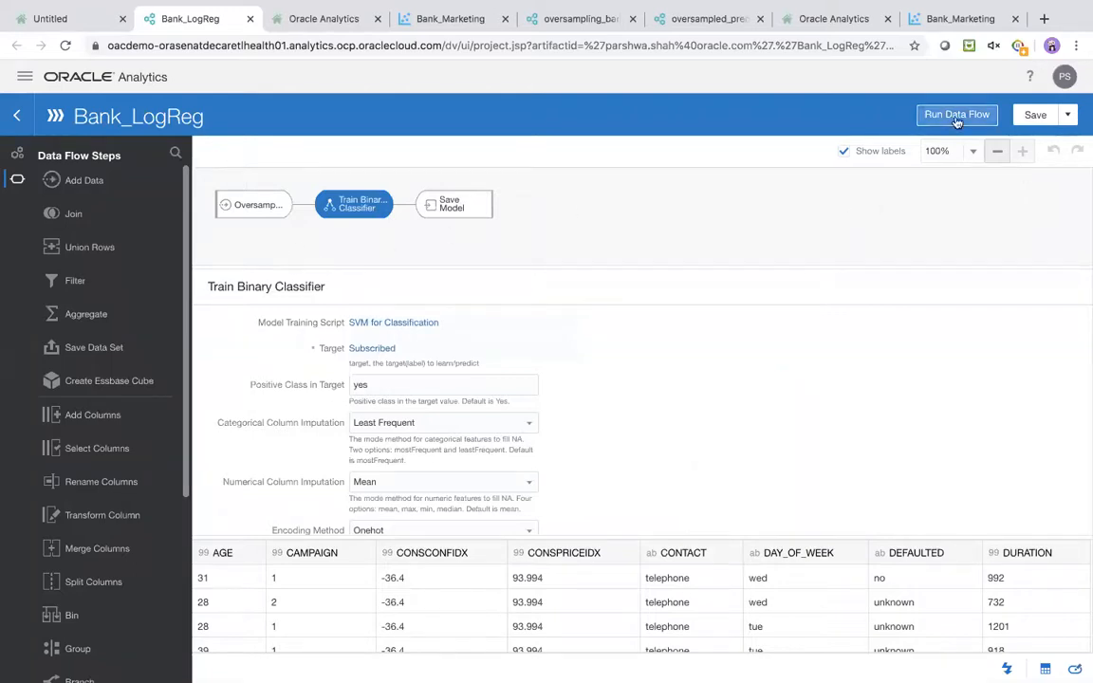
# Leave the untitled project without saving its changes and go to the Machine Learning models list
pyautogui.click(60, 18)
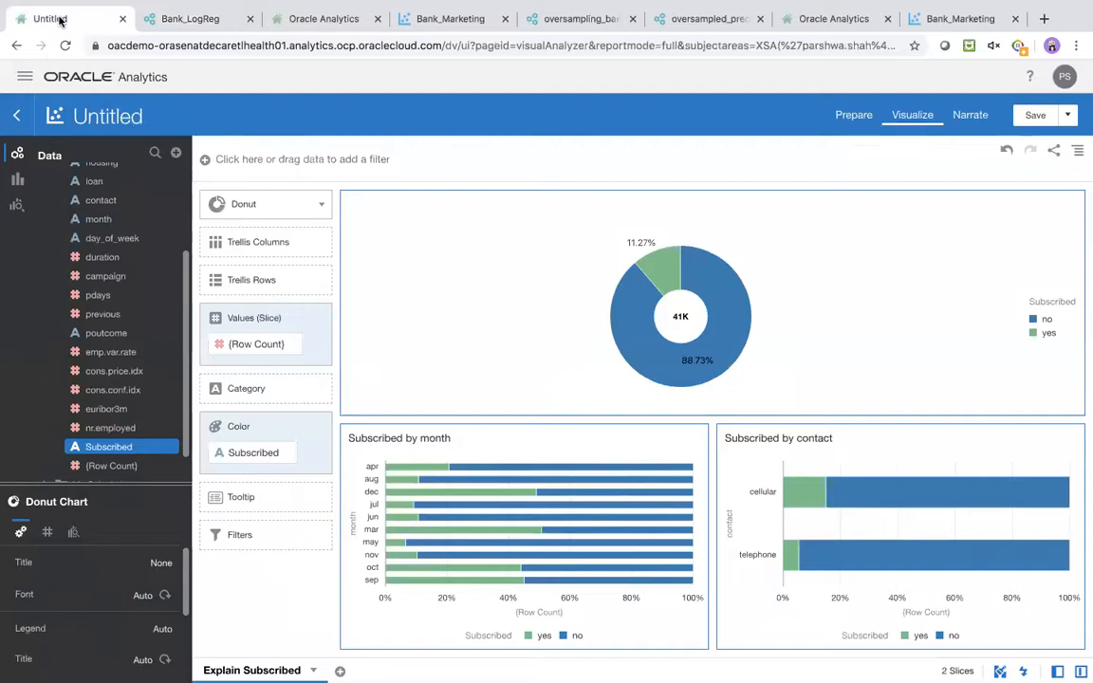
pyautogui.click(25, 76)
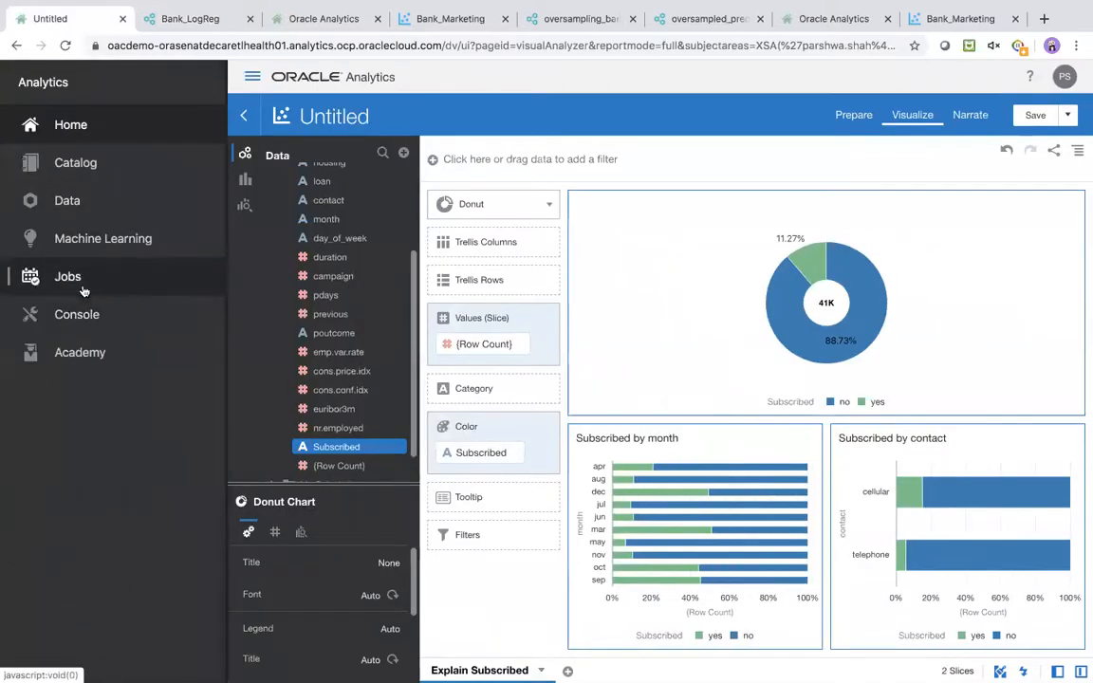
pyautogui.click(103, 249)
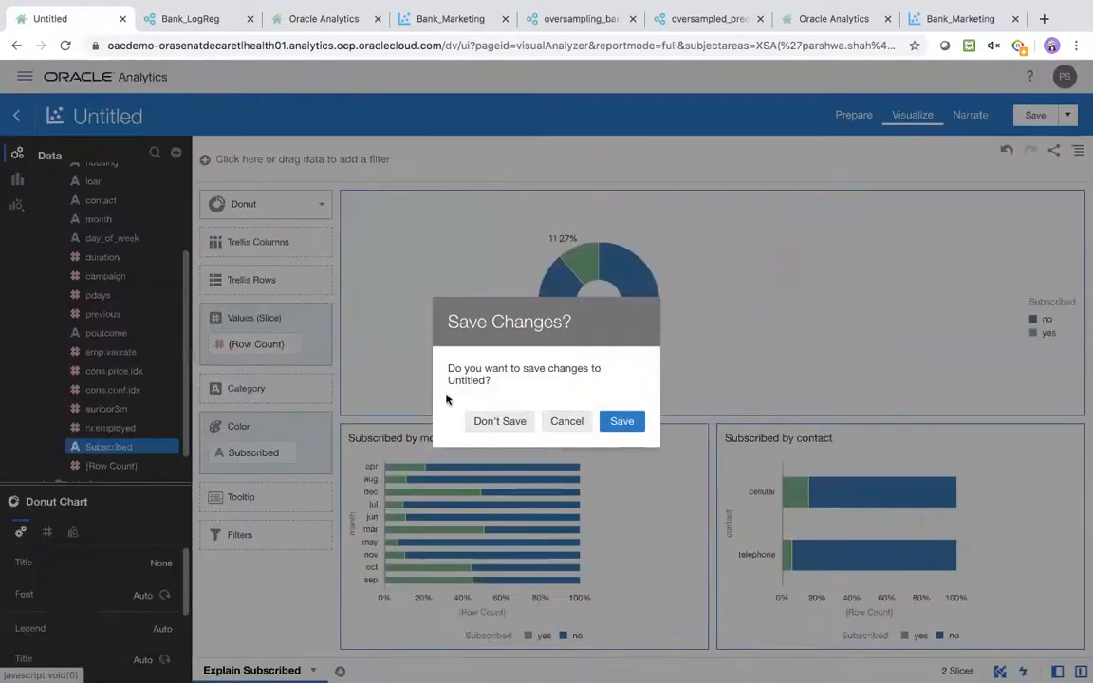
pyautogui.click(489, 421)
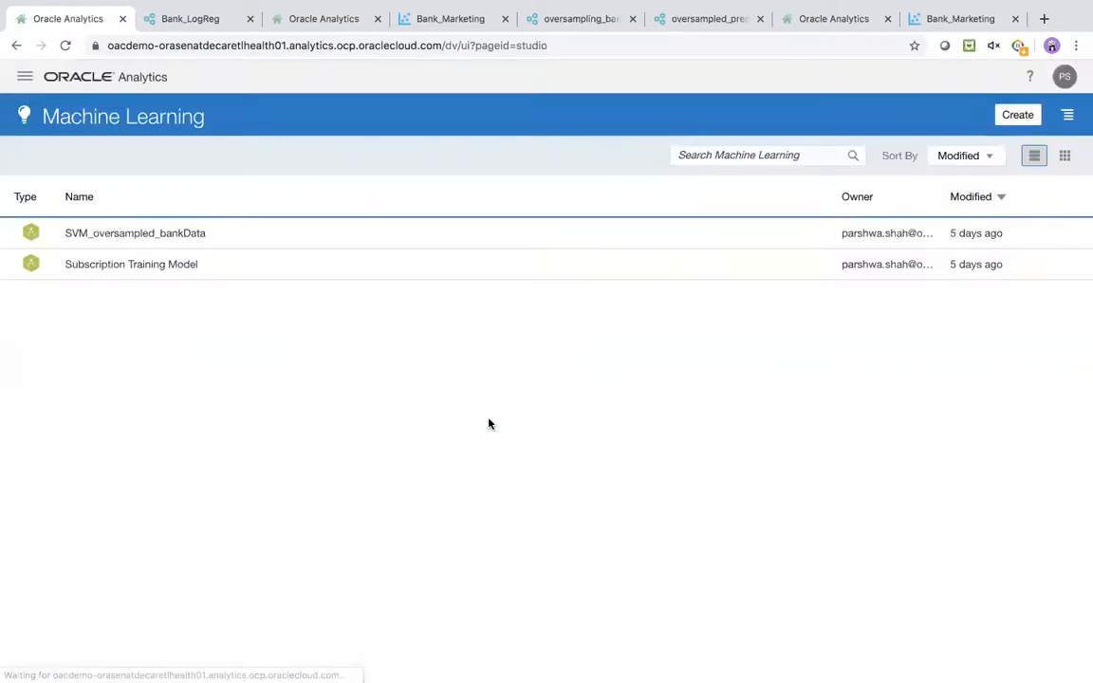
# Inspect Subscription Training Model, reviewing its quality metrics and its related data and scripts
pyautogui.click(1074, 266)
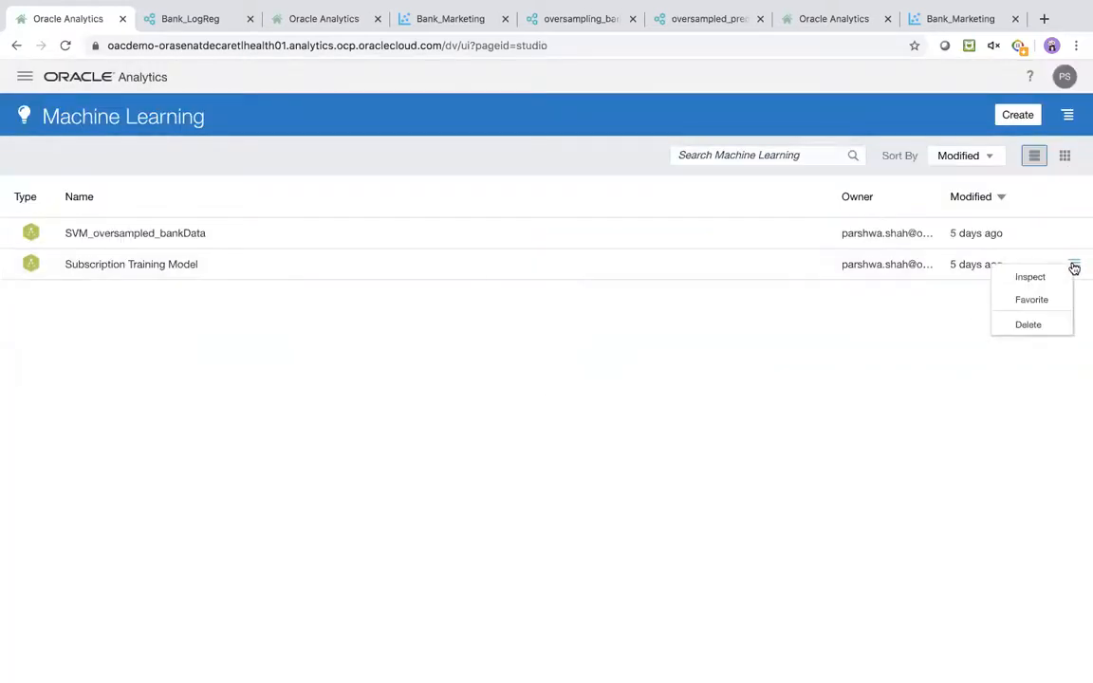
pyautogui.click(1051, 277)
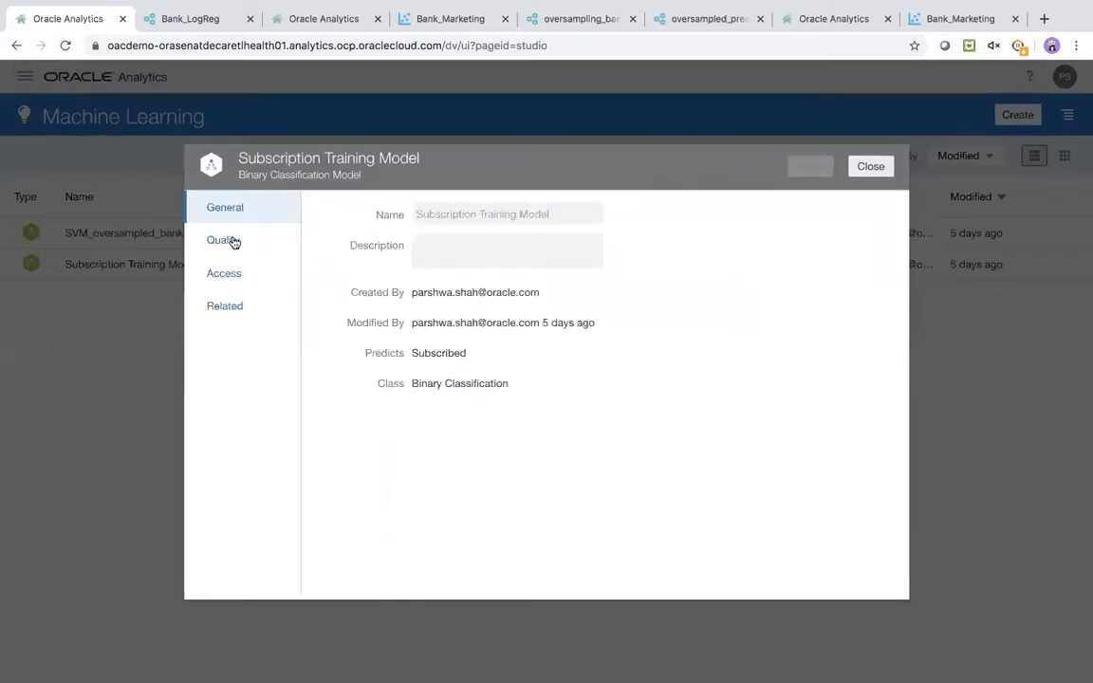
pyautogui.click(233, 242)
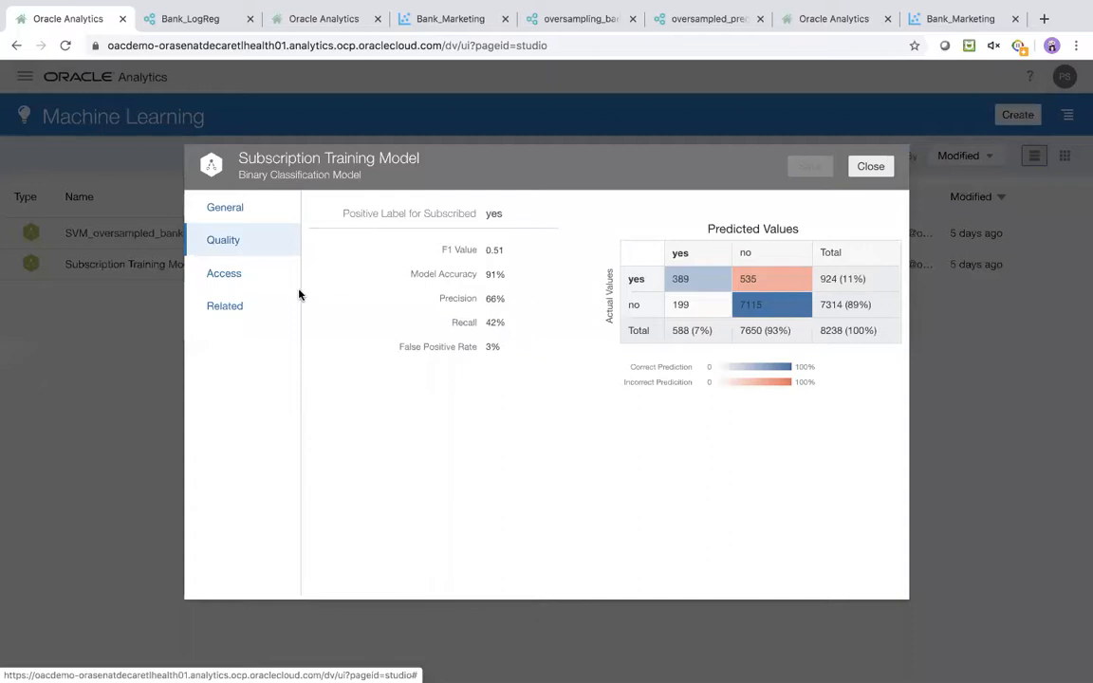
pyautogui.click(239, 306)
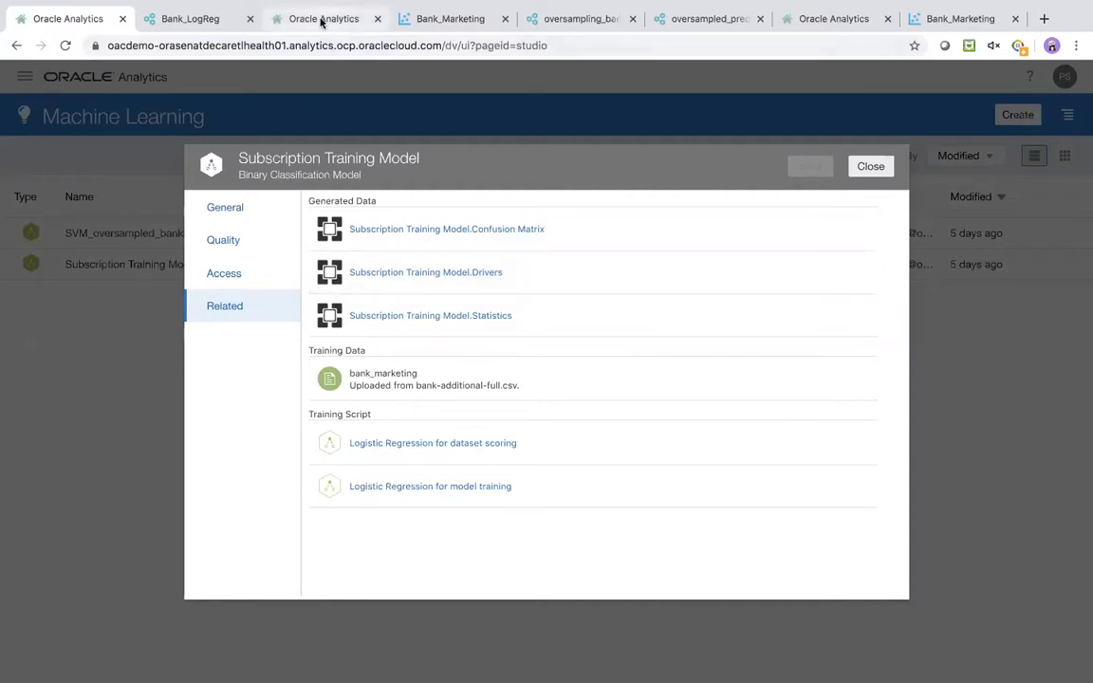
# Switch to the Bank_Marketing project and review the charts and model quality figures on the Unbalanced data results canvas
pyautogui.click(320, 19)
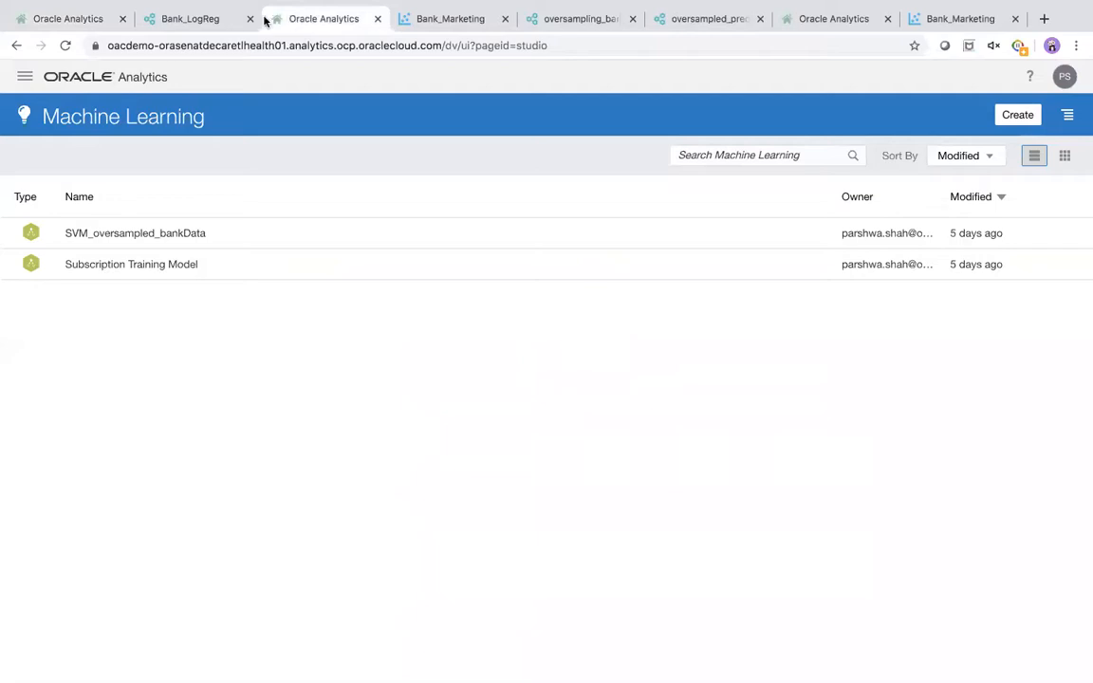
pyautogui.click(429, 19)
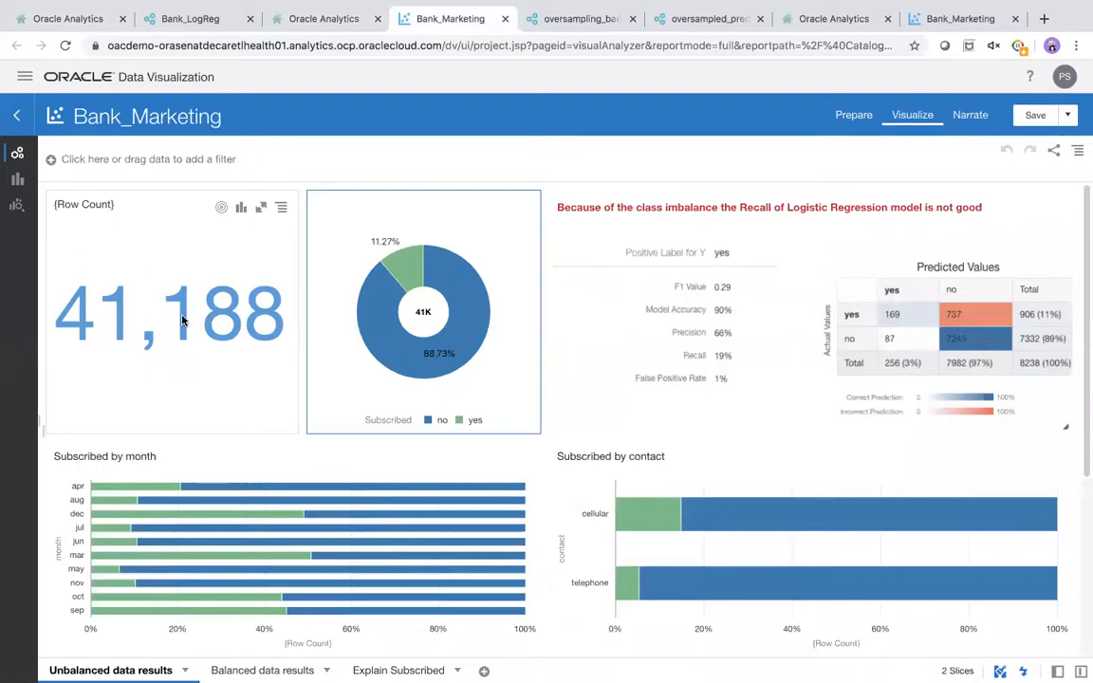
pyautogui.moveTo(458, 280)
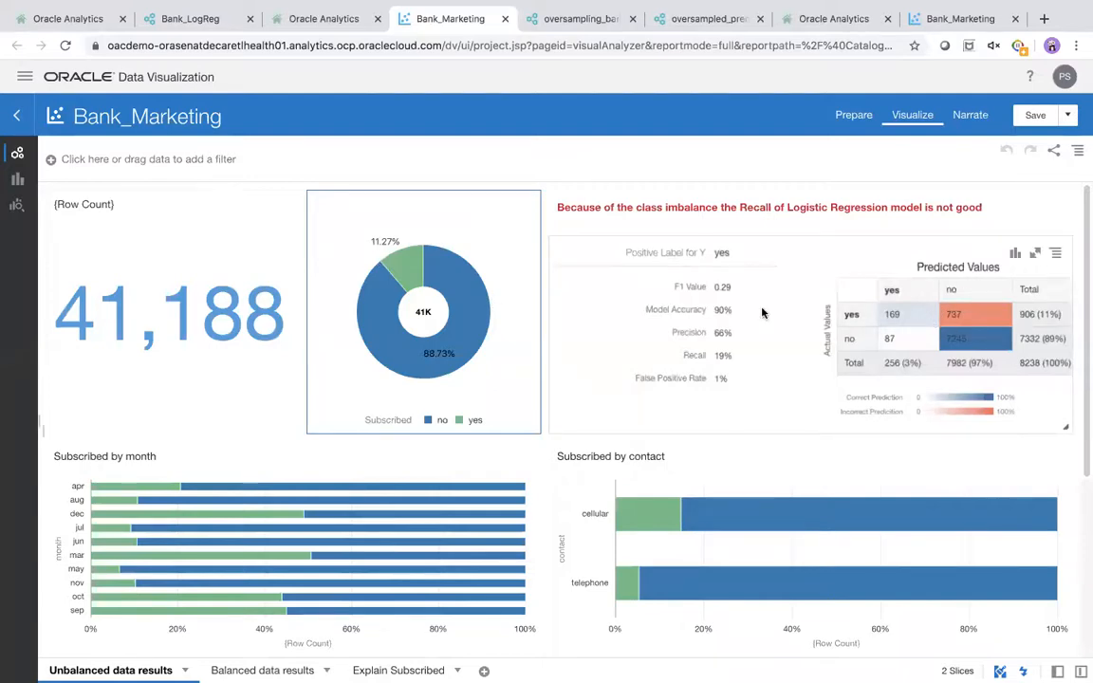
pyautogui.scroll(-1, 586, 343)
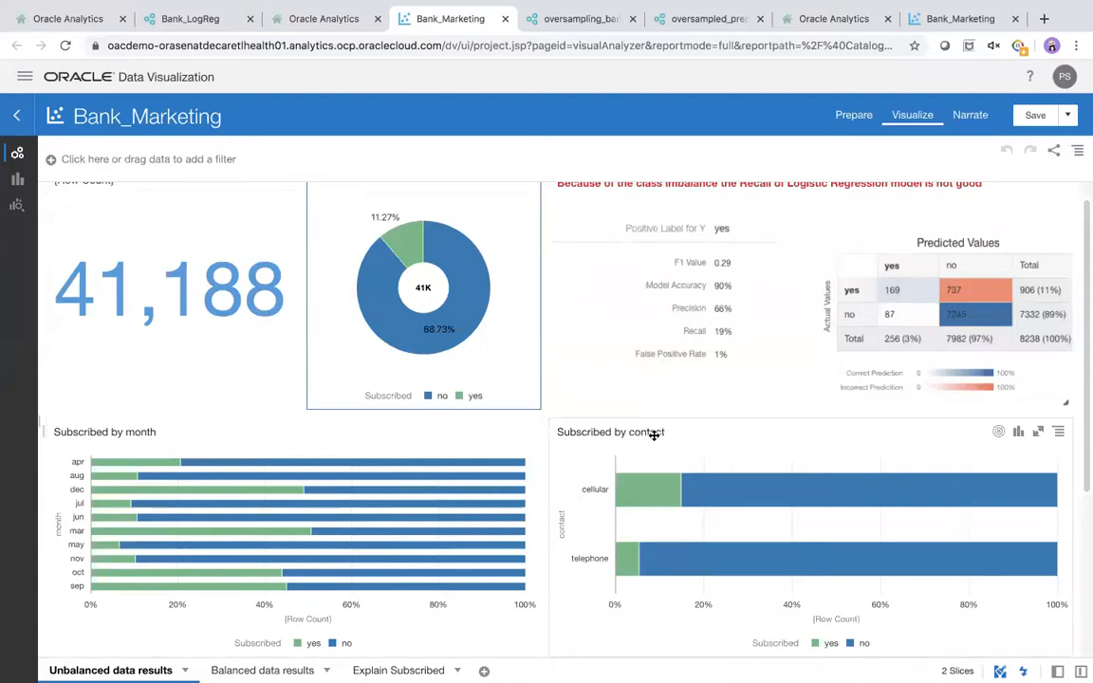
# Inspect the generated data sets, training data and scripts related to Subscription Training Model in the Machine Learning list
pyautogui.click(185, 18)
pyautogui.click(288, 18)
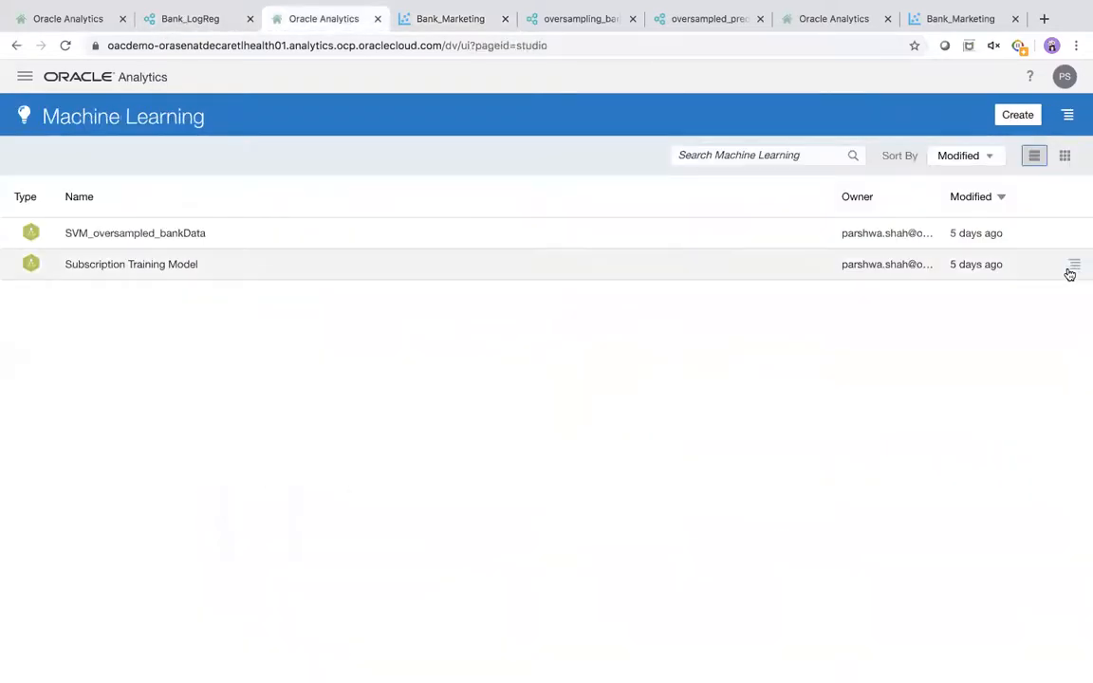
pyautogui.click(1070, 265)
pyautogui.click(1054, 283)
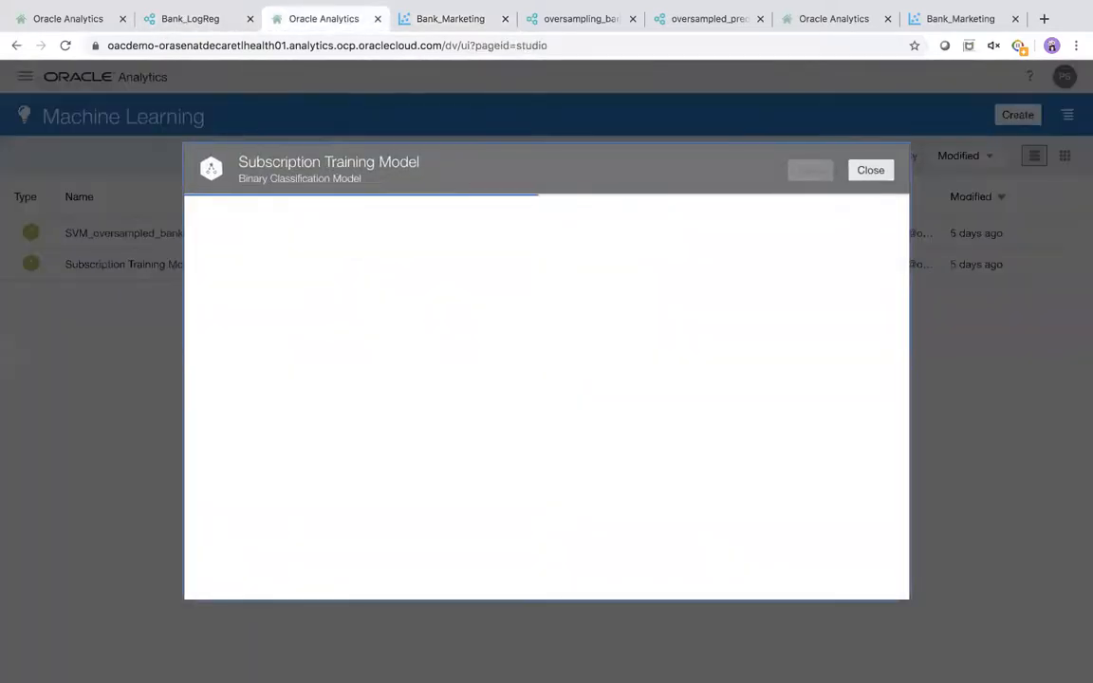
pyautogui.click(251, 308)
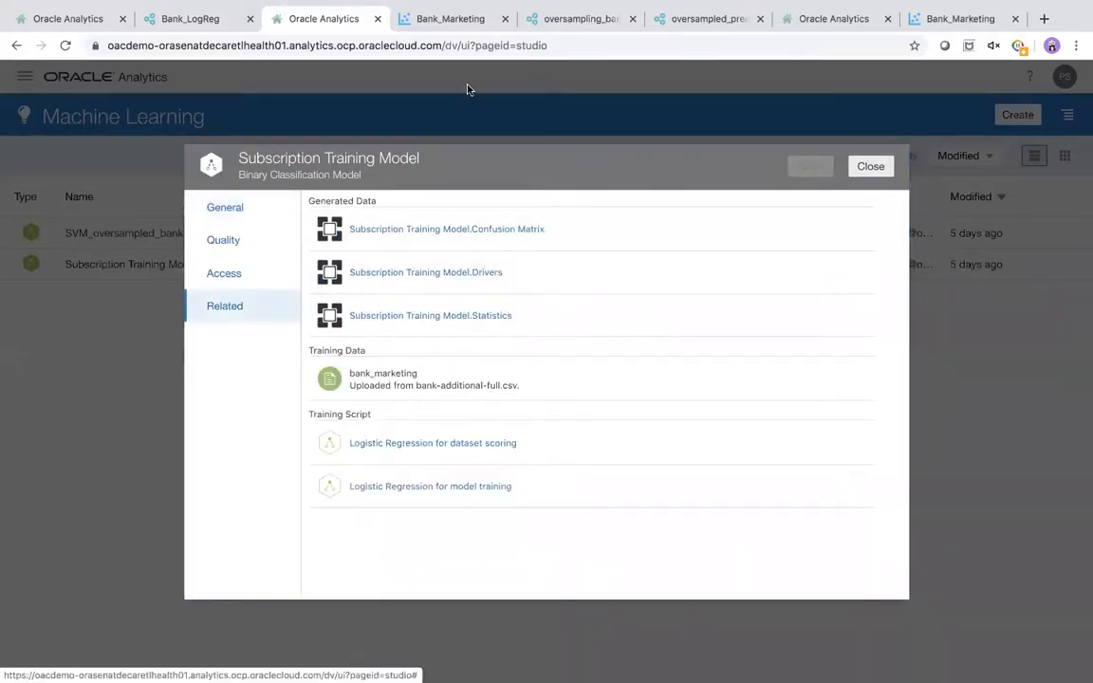
# Return to the Bank_Marketing project and examine the charts of columns that affected results positively and negatively
pyautogui.click(442, 26)
pyautogui.scroll(-5, 510, 300)
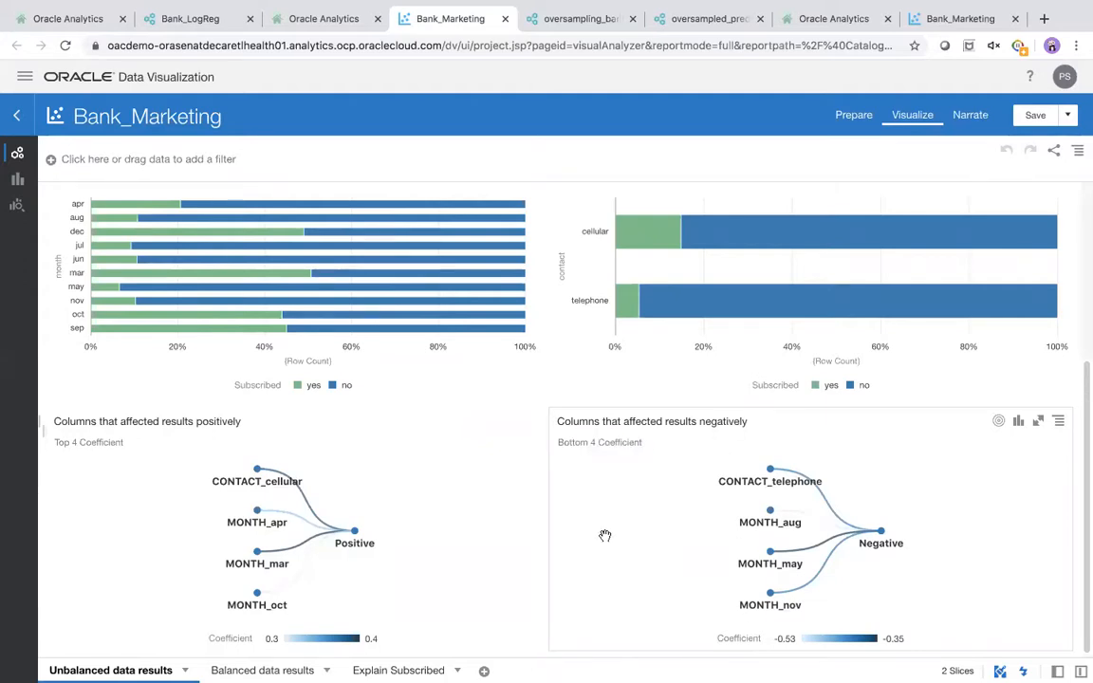
# Examine the coefficient charts, model quality figures and Subscribed donut chart on the Unbalanced data results canvas
pyautogui.moveTo(263, 478)
pyautogui.scroll(5, 650, 525)
pyautogui.scroll(-4, 650, 525)
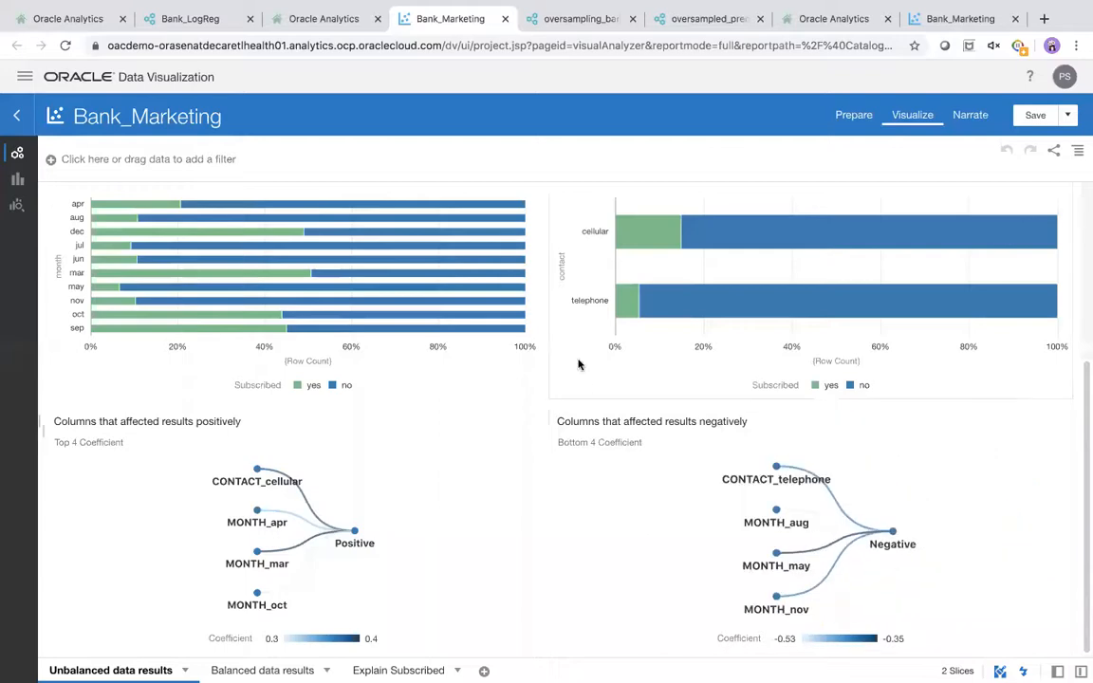
pyautogui.scroll(5, 578, 364)
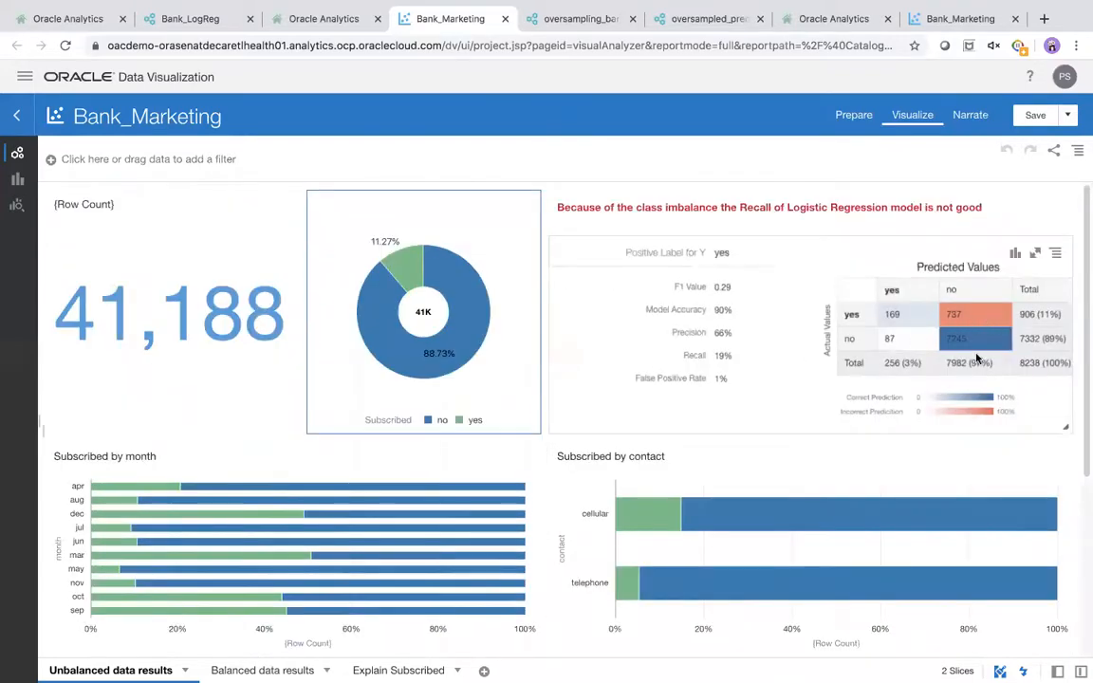
pyautogui.moveTo(413, 273)
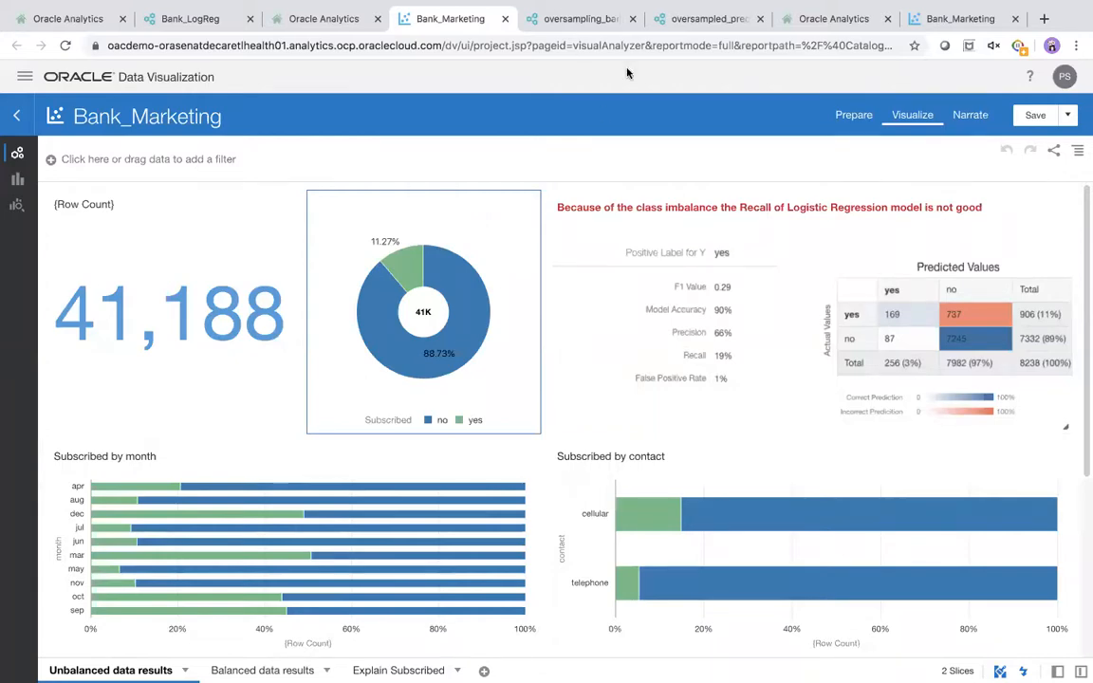
# Review the first source and Subscribed filter in the oversampling_bankData data flow, comparing them with the Subscribed donut chart in Bank_Marketing
pyautogui.click(574, 19)
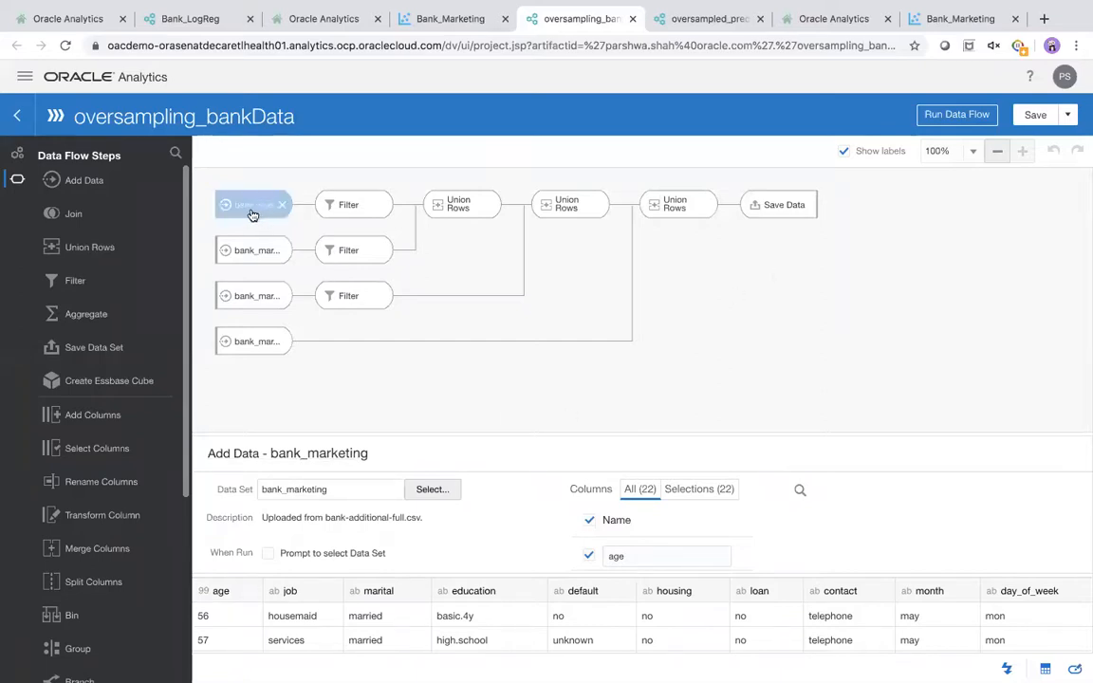
pyautogui.click(343, 210)
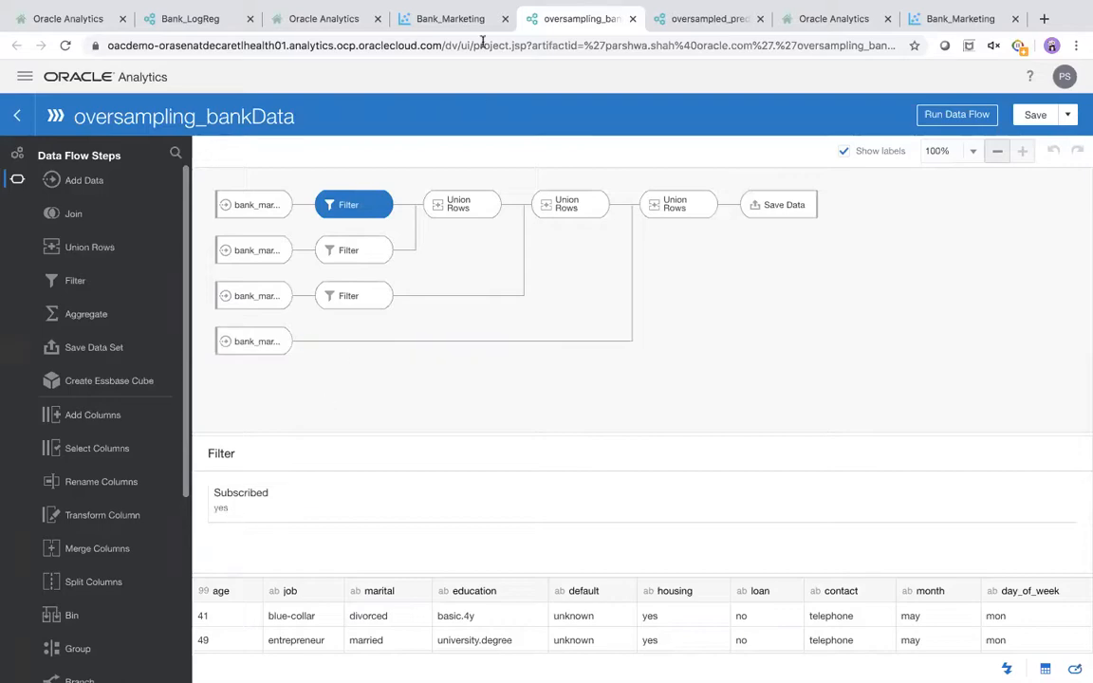
pyautogui.click(446, 19)
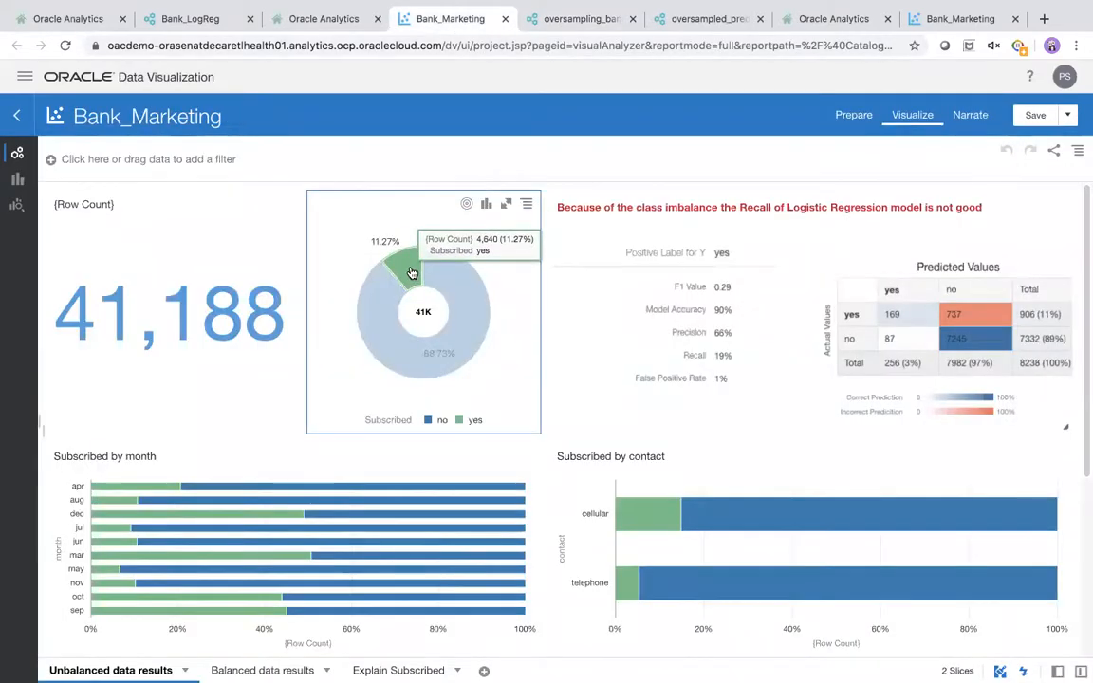
pyautogui.click(574, 19)
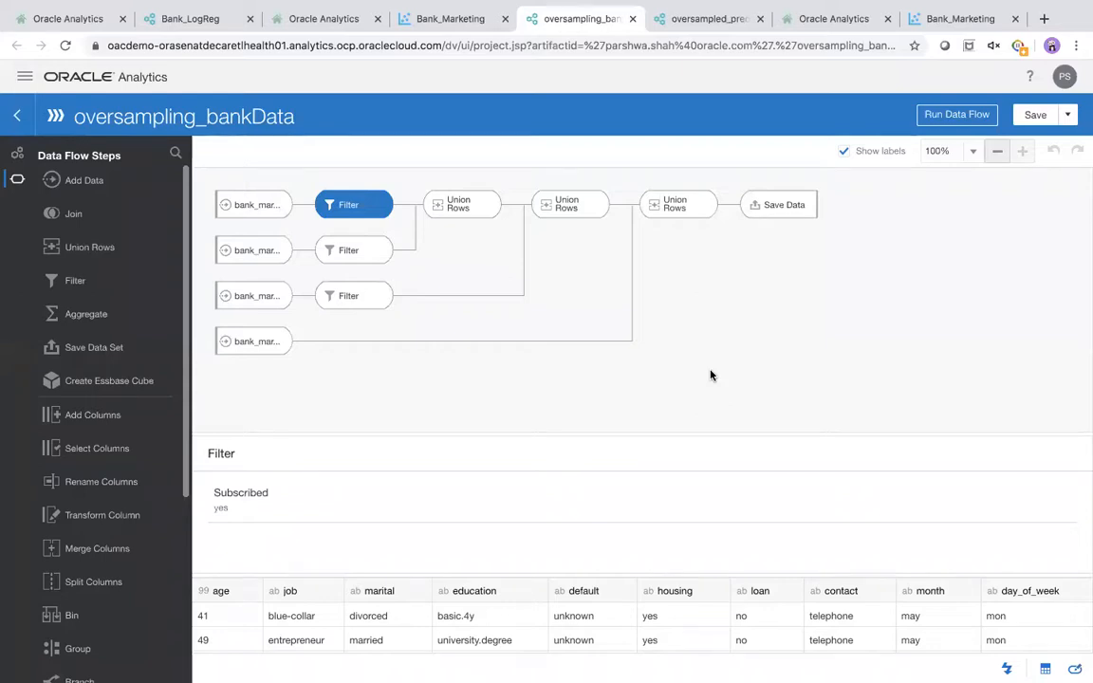
# Examine the Apply Model, Save Data and source data steps of the oversampled_prediction data flow
pyautogui.click(695, 21)
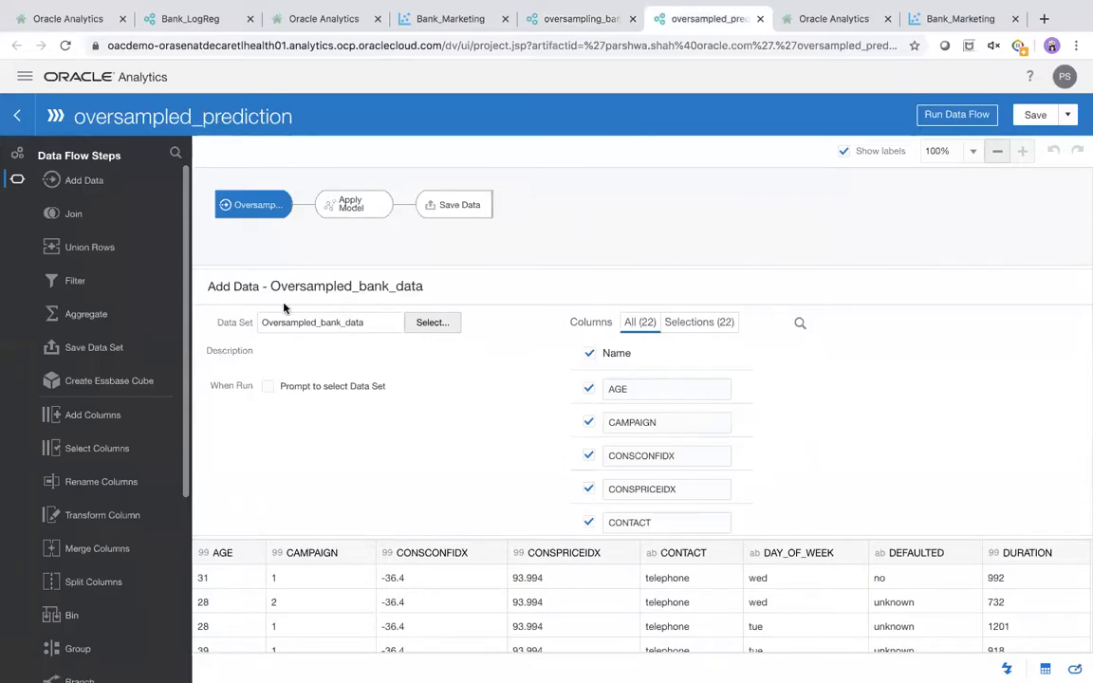
pyautogui.click(349, 210)
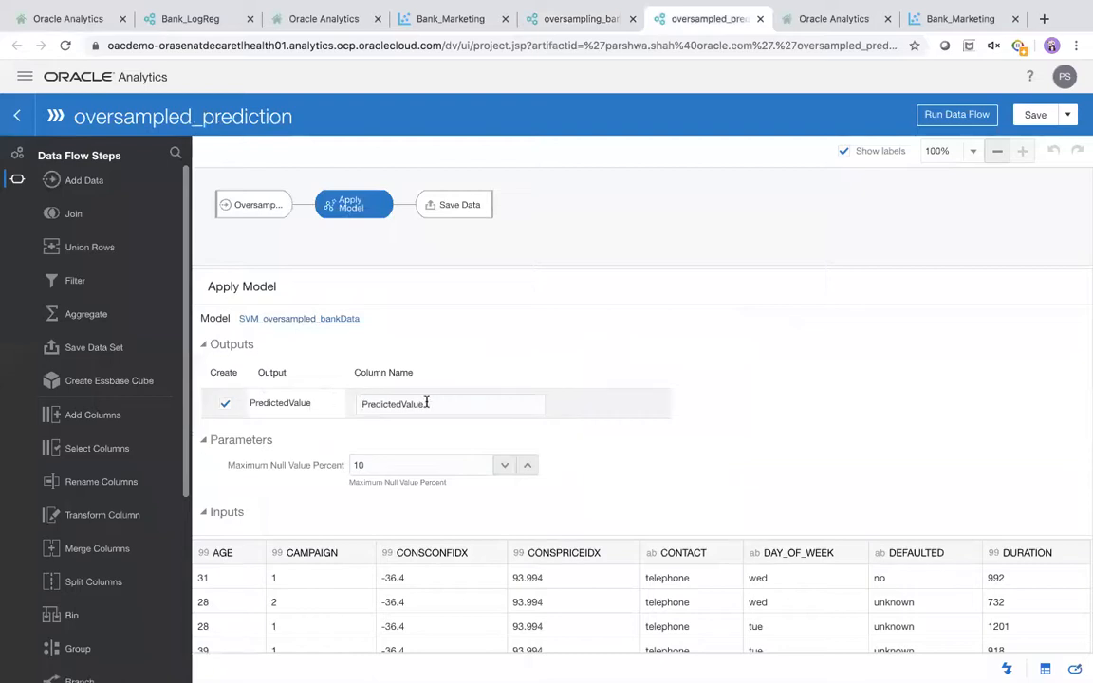
pyautogui.scroll(-1, 284, 418)
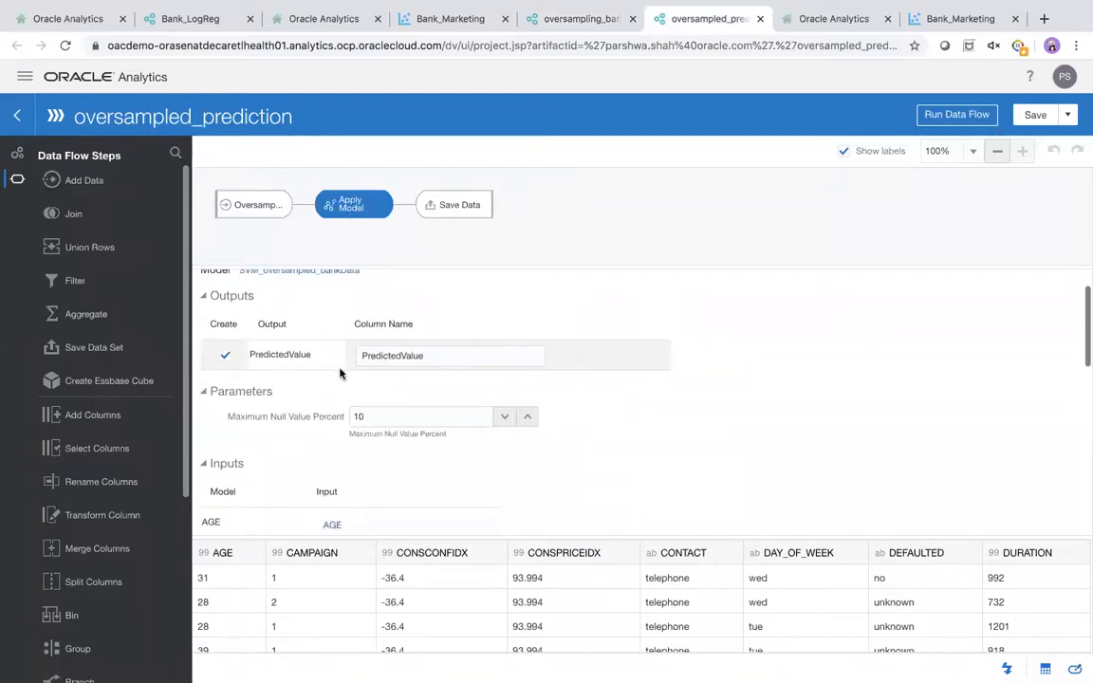
pyautogui.scroll(-1, 429, 374)
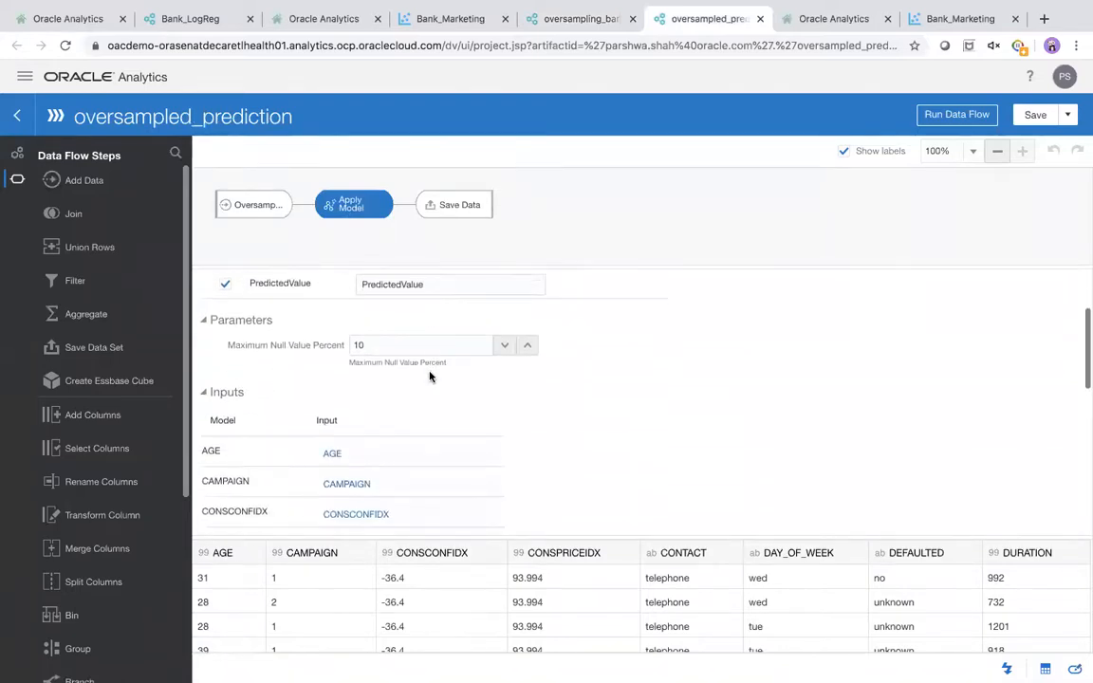
pyautogui.scroll(3, 429, 373)
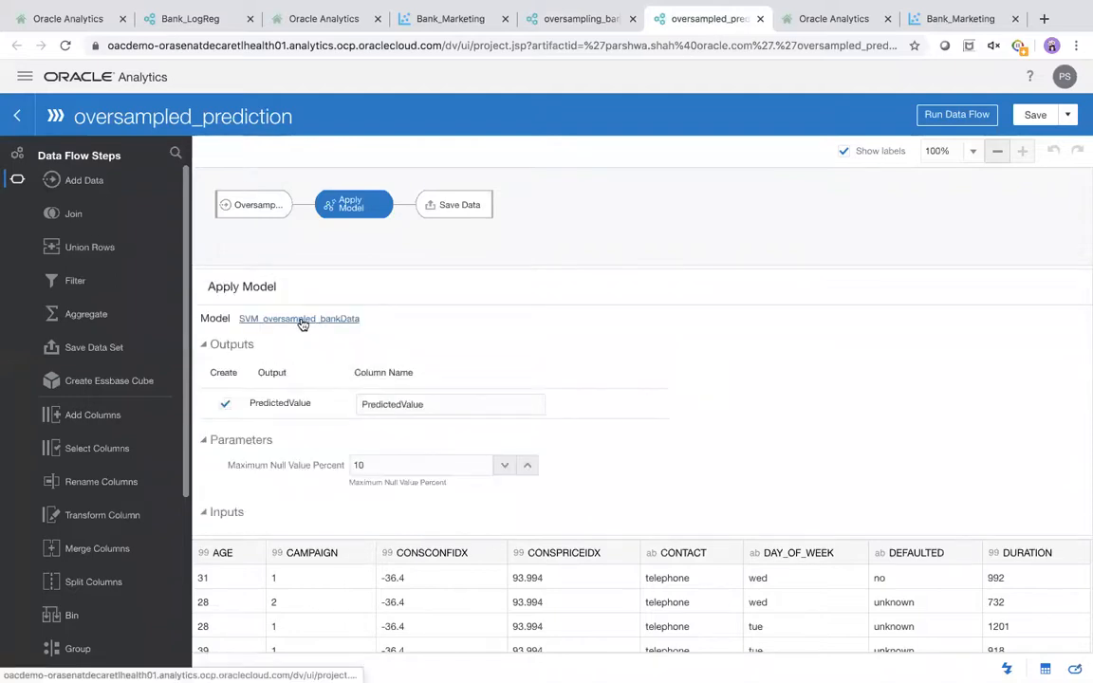
pyautogui.click(450, 215)
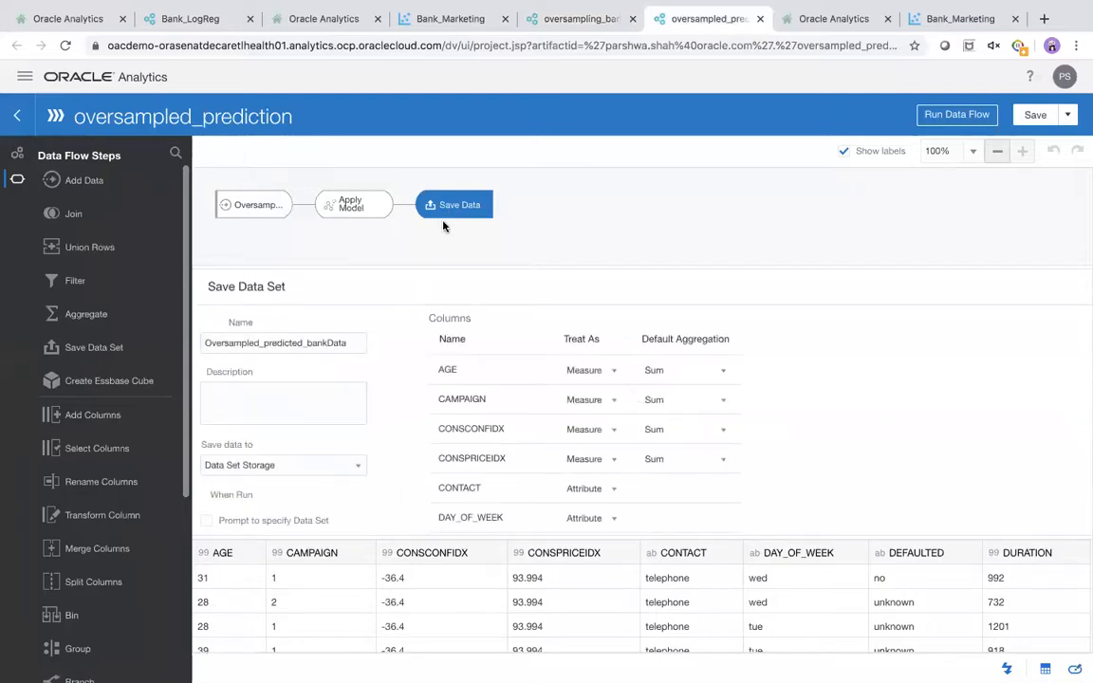
pyautogui.click(252, 207)
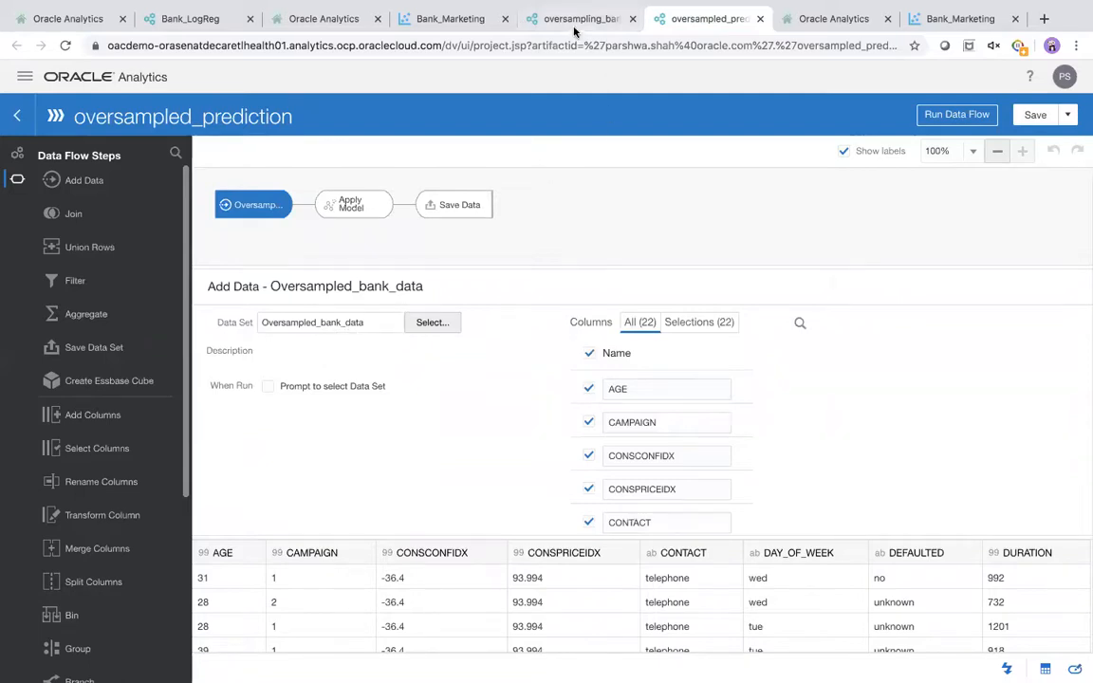
# Inspect SVM_oversampled_bankData in the Machine Learning list and review its quality metrics
pyautogui.click(520, 30)
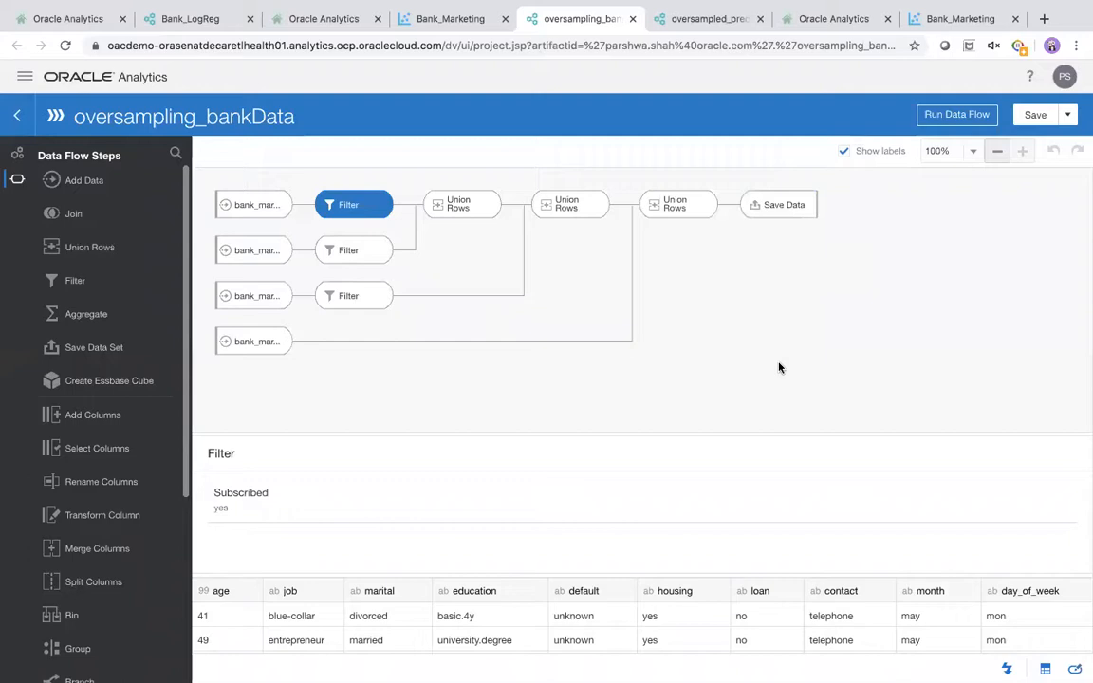
pyautogui.click(800, 27)
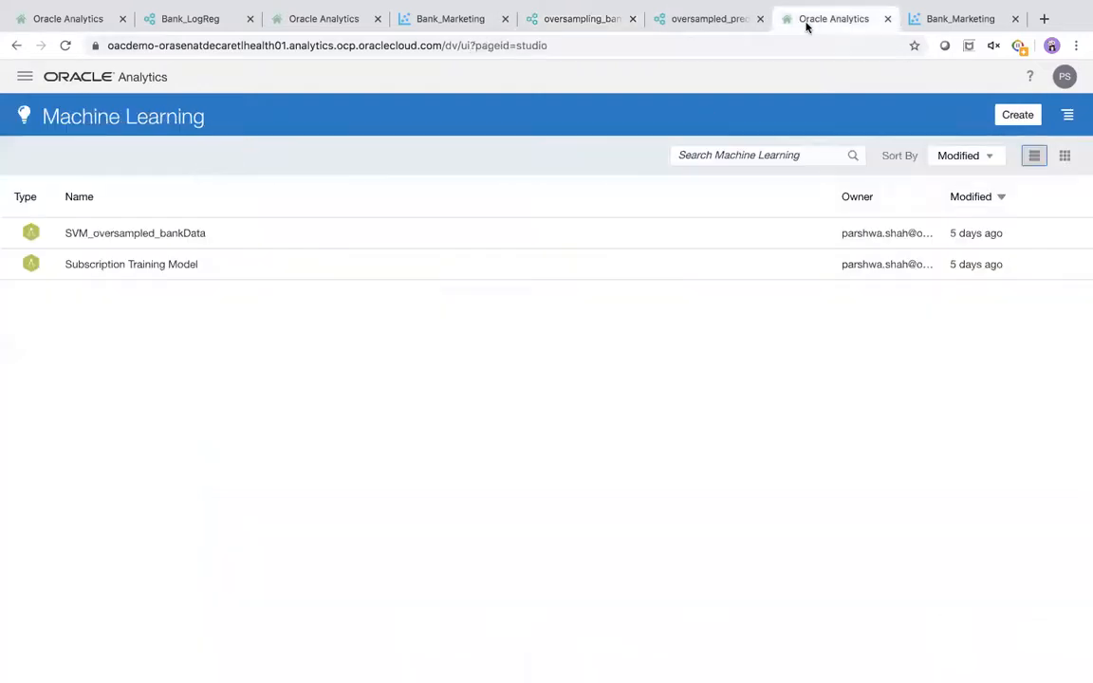
pyautogui.click(702, 24)
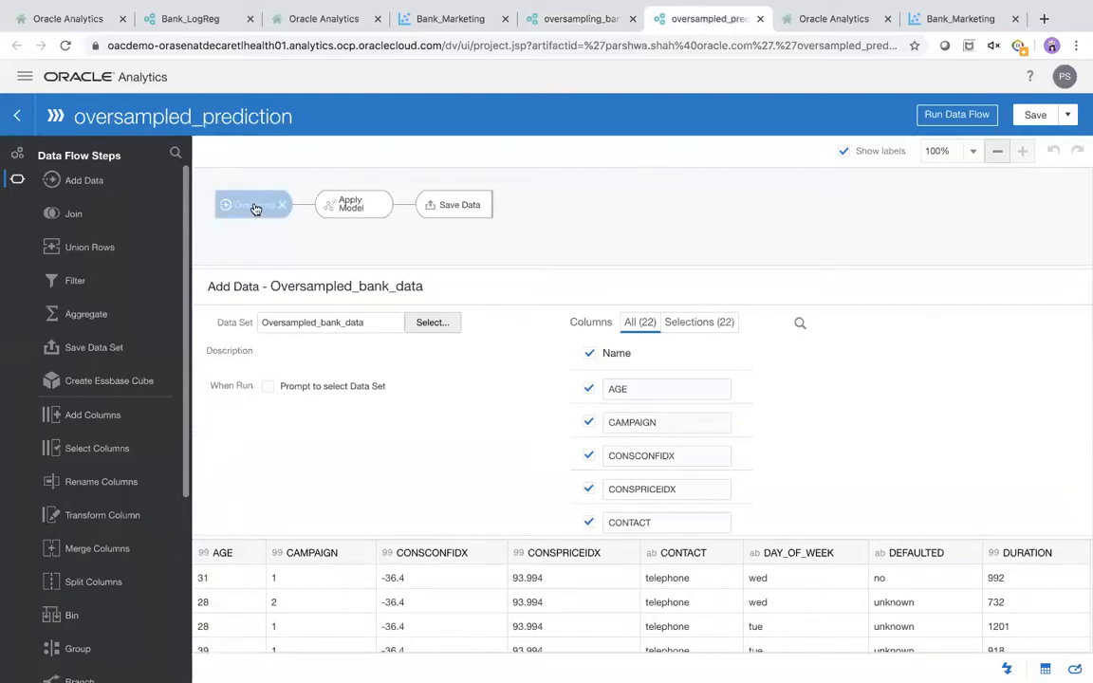
pyautogui.click(816, 19)
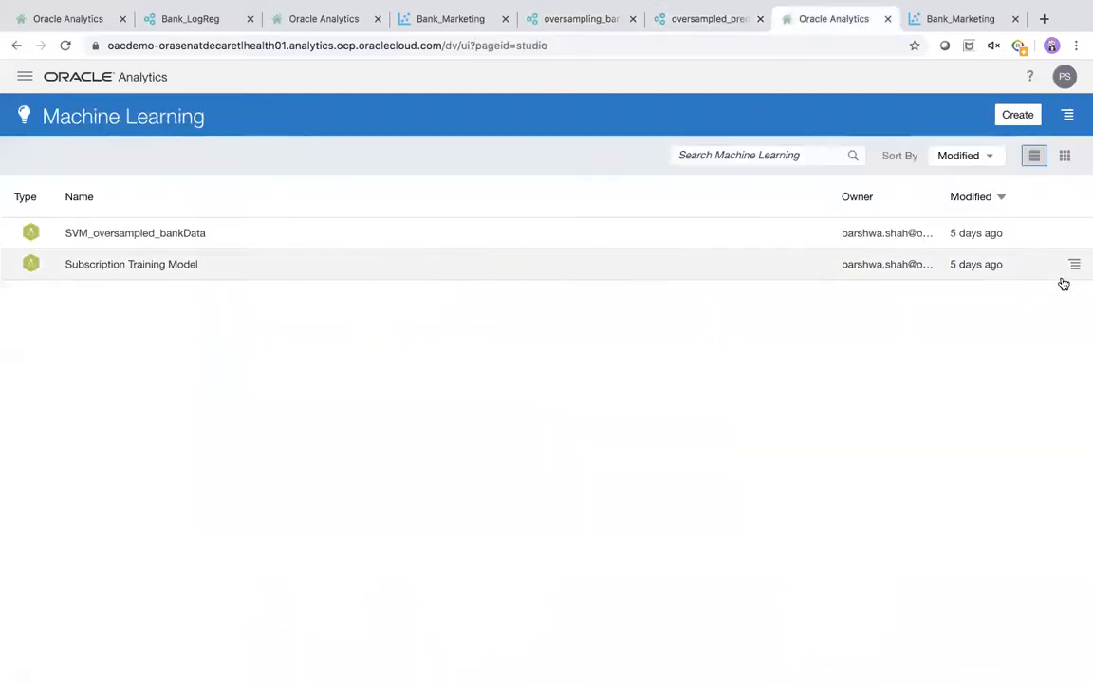
pyautogui.click(1074, 233)
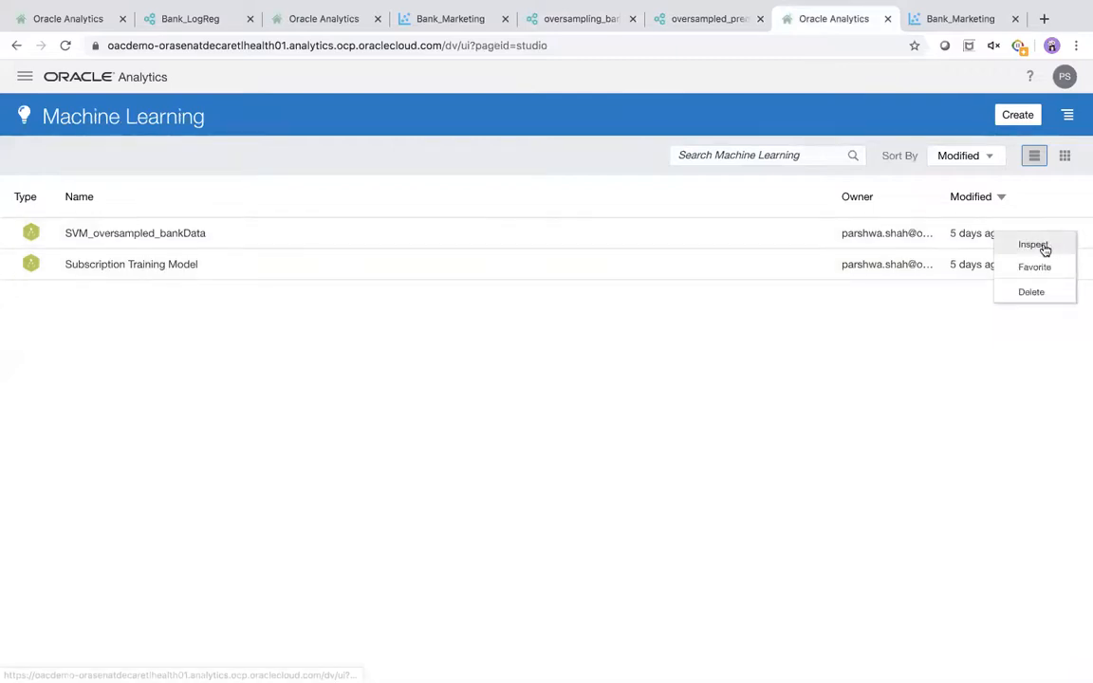
pyautogui.click(1035, 245)
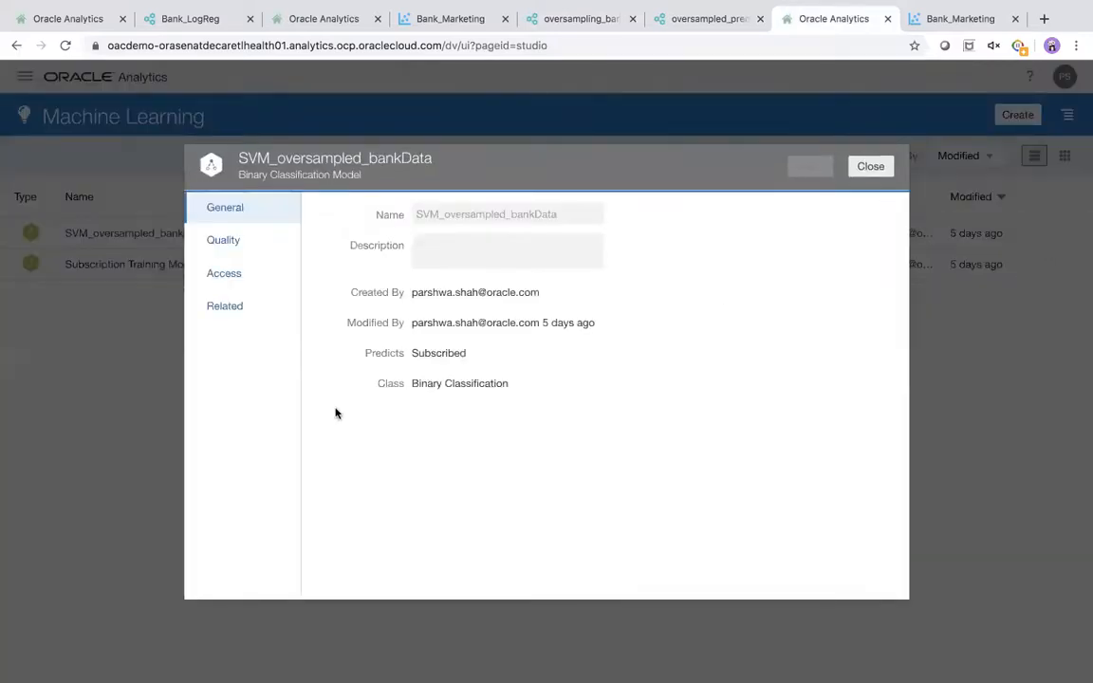
pyautogui.click(246, 247)
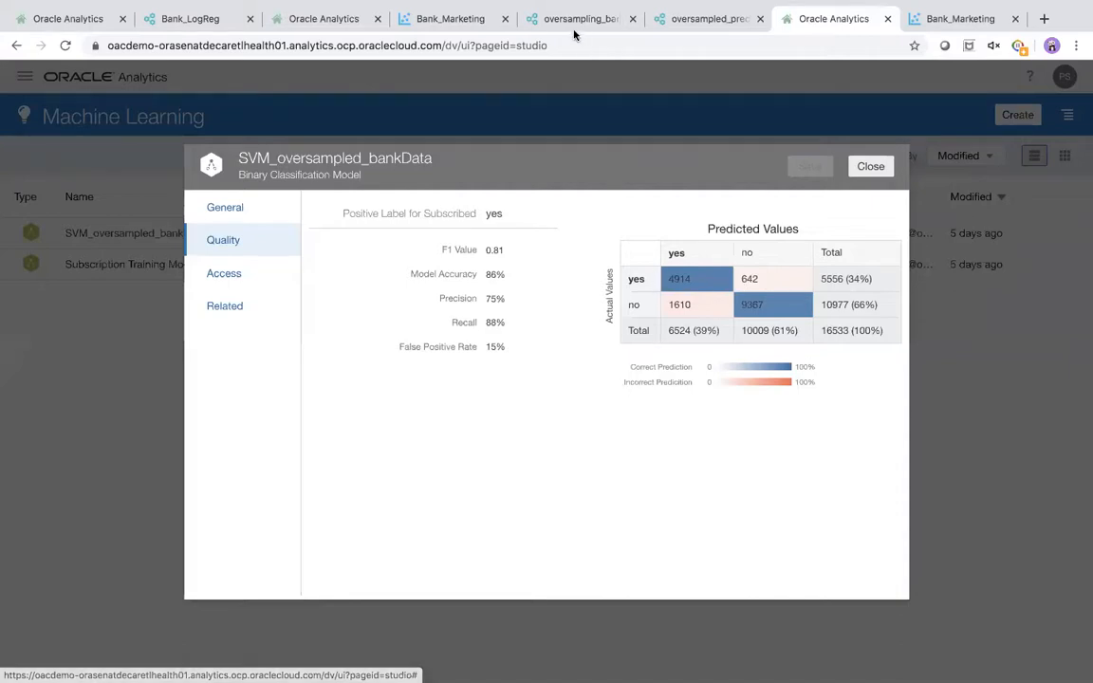
# Trace the Oversampled_bank_data set from the oversampling flow's Save Data step to the prediction flow, then return to the SVM model's quality metrics
pyautogui.click(693, 20)
pyautogui.click(589, 21)
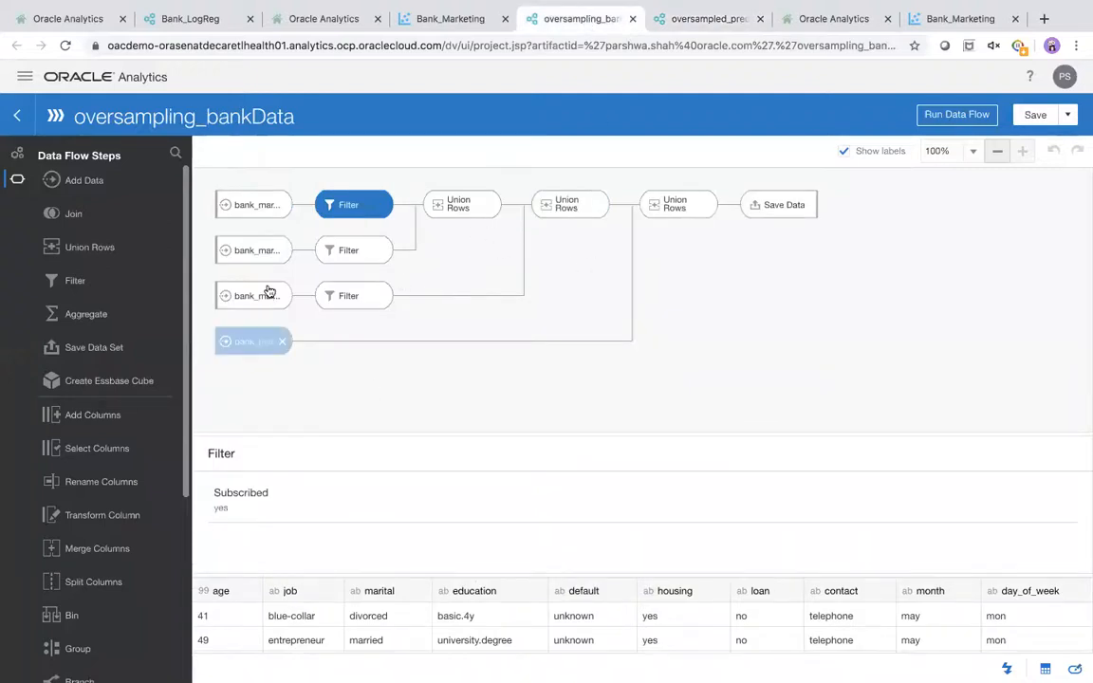
pyautogui.click(764, 207)
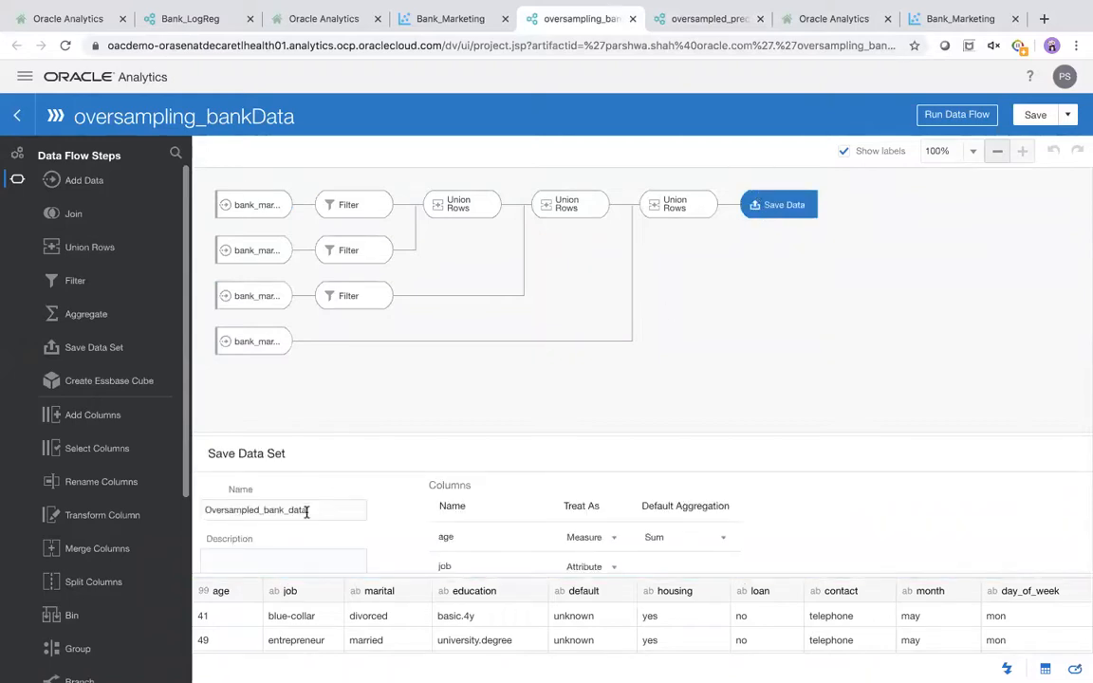
pyautogui.click(708, 18)
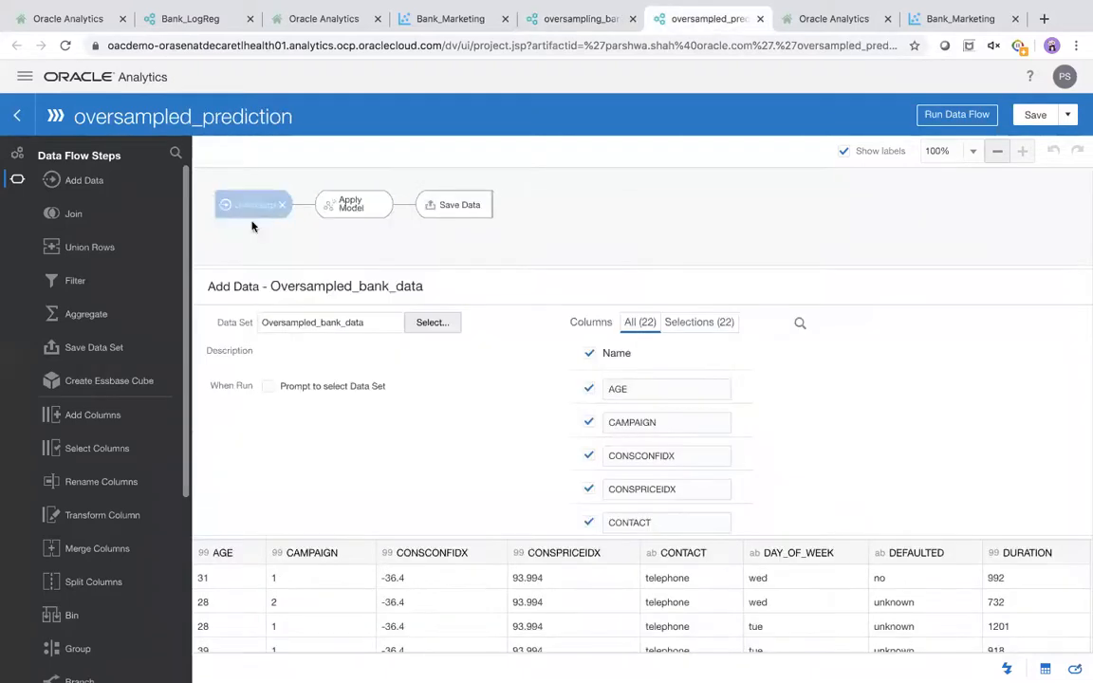
pyautogui.click(820, 18)
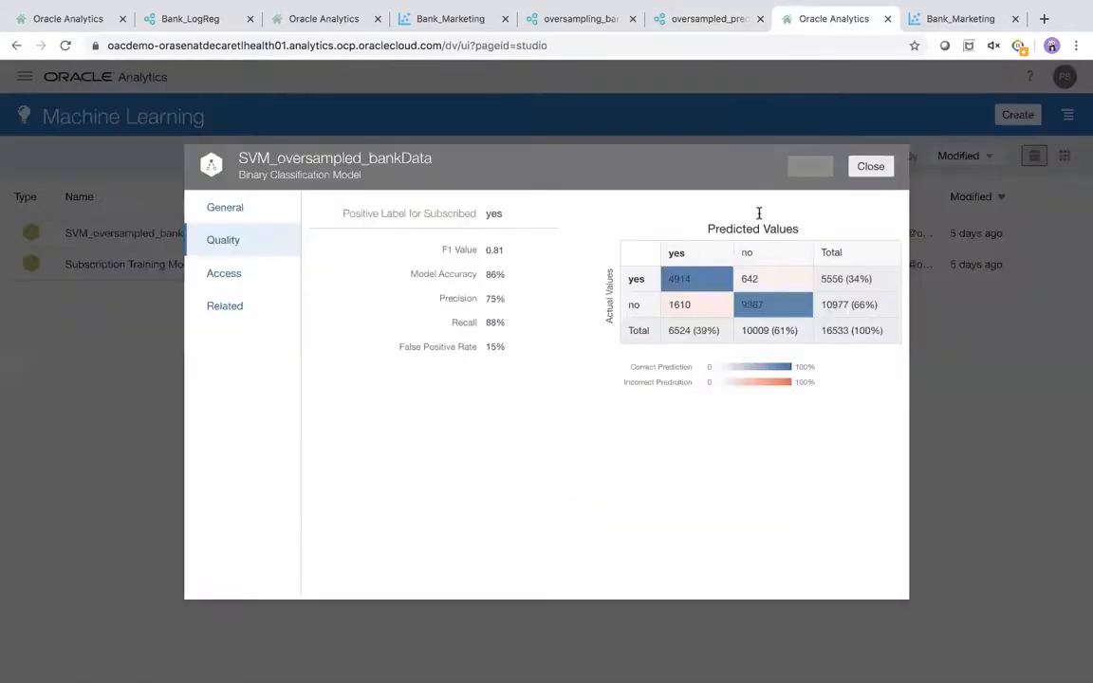
# Review the row count, Subscribed donut shares and model quality on the Balanced data results canvas of Bank_Marketing
pyautogui.click(946, 21)
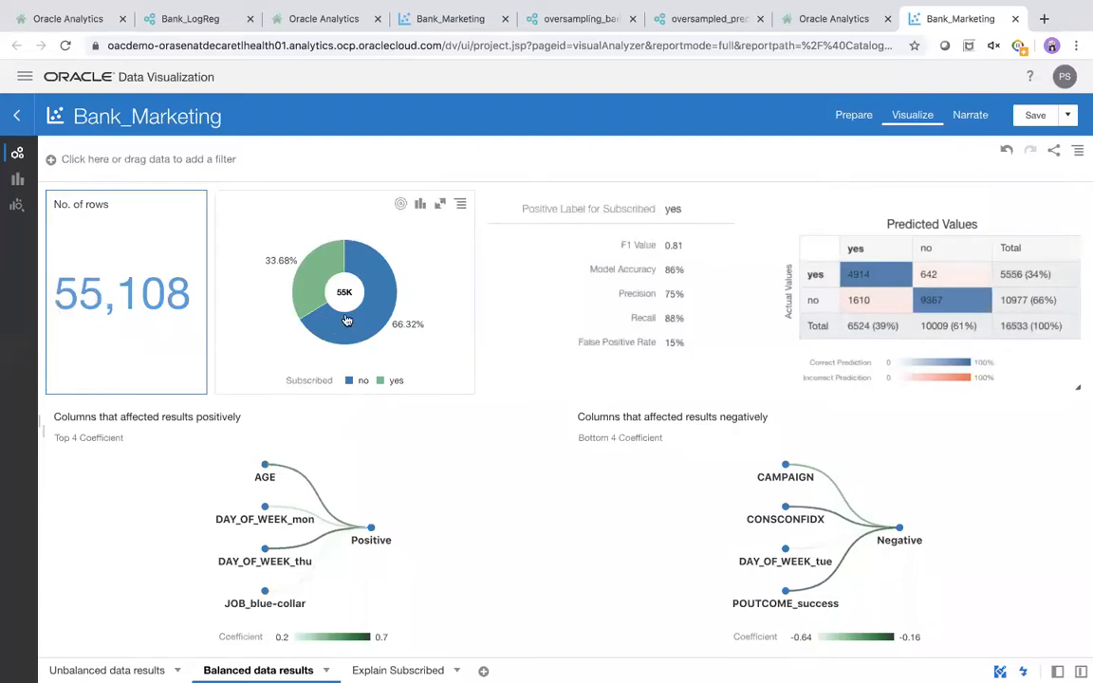
pyautogui.moveTo(358, 295)
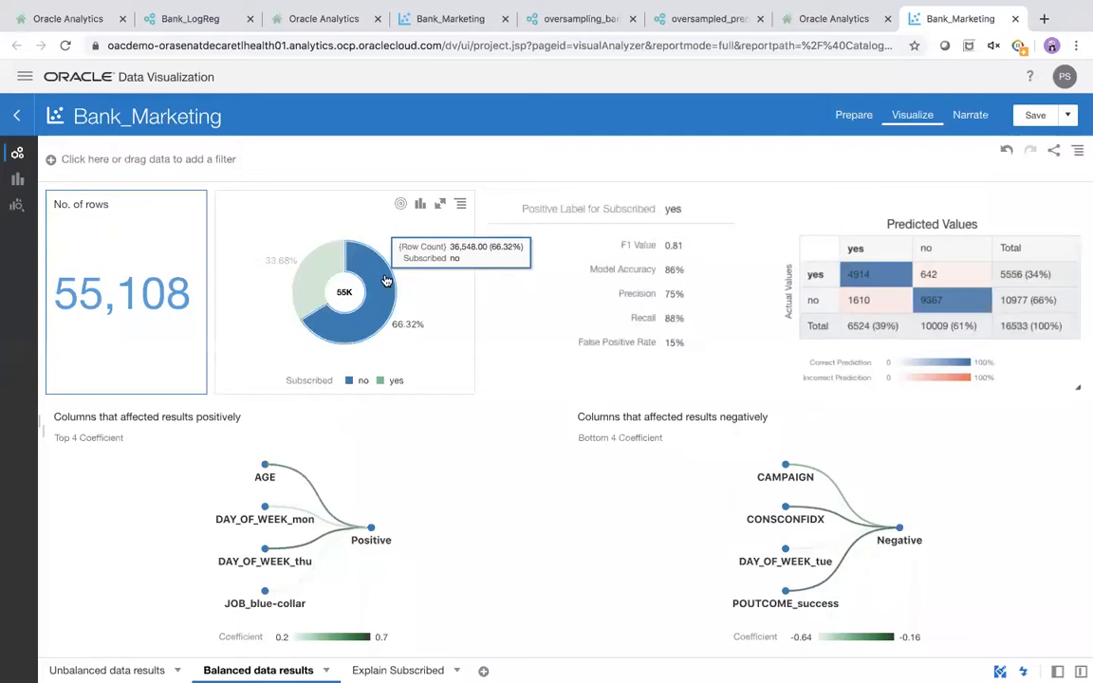
pyautogui.moveTo(310, 274)
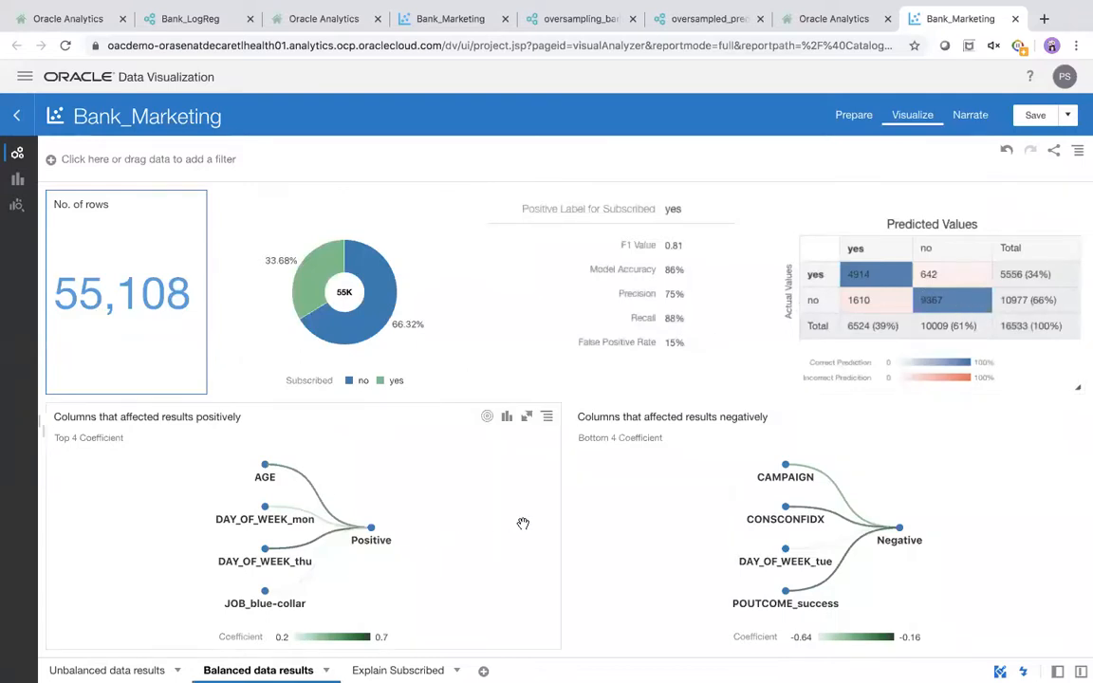
# View the generated data sets related to SVM_oversampled_bankData and return to the driver charts on the Balanced data results canvas
pyautogui.click(826, 19)
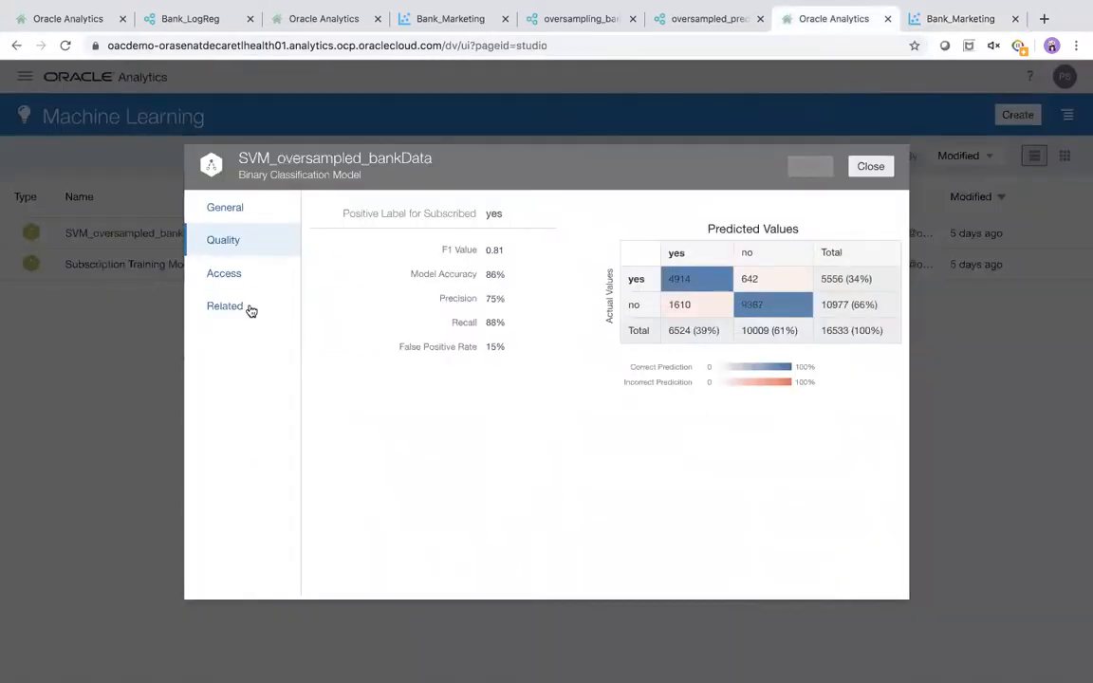
pyautogui.click(248, 309)
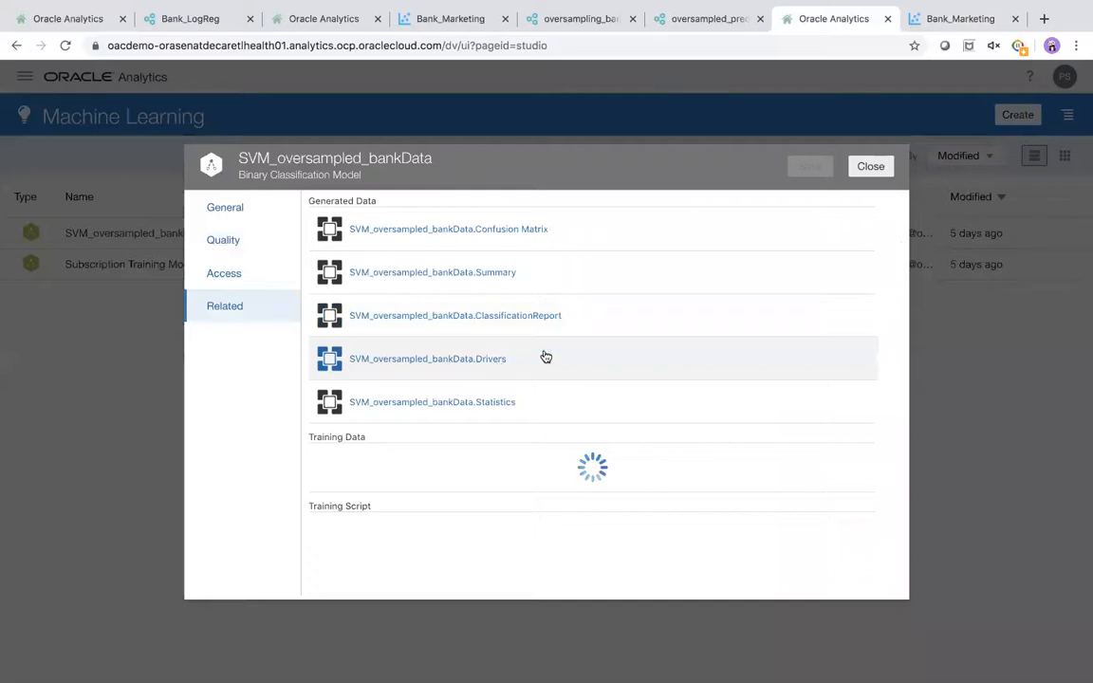
pyautogui.click(913, 19)
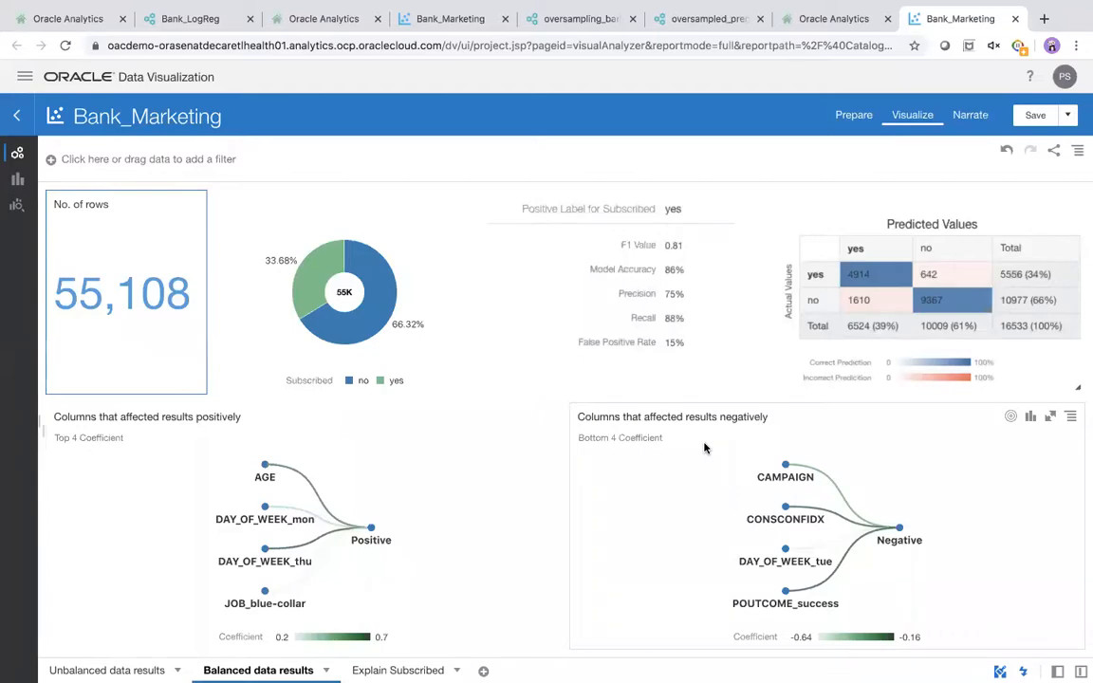
# Revisit the oversampled_prediction and oversampling_bankData data flows between views of the Model Deployment slide in PowerPoint
pyautogui.hotkey('ctrl', 'Left')
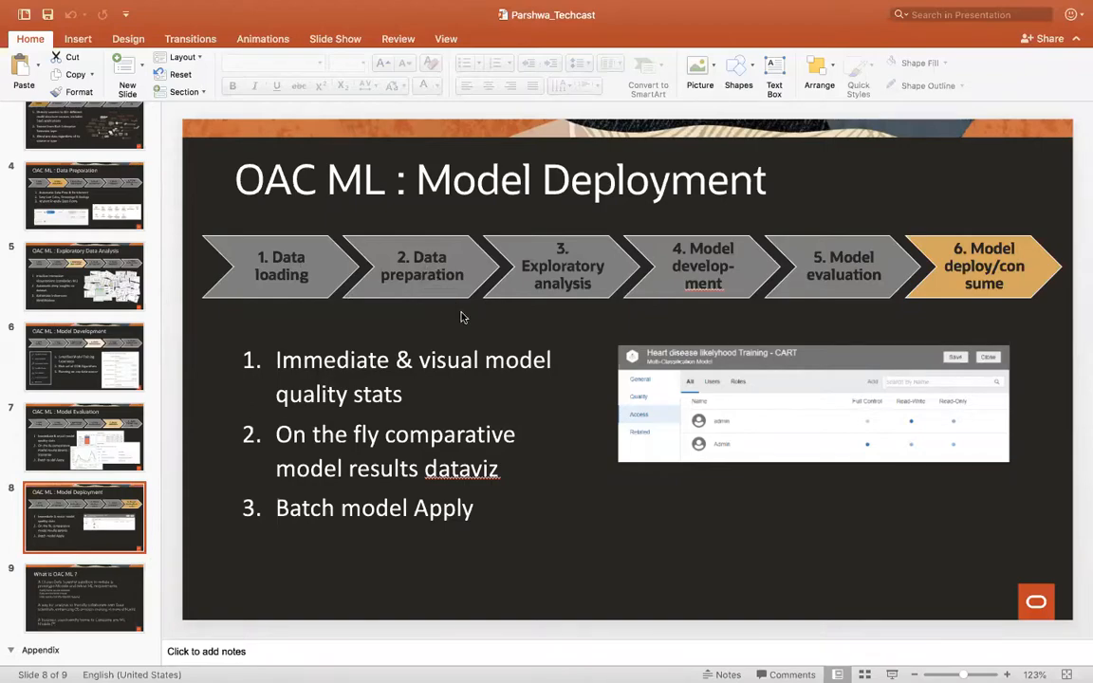
pyautogui.hotkey('ctrl', 'Right')
pyautogui.click(643, 24)
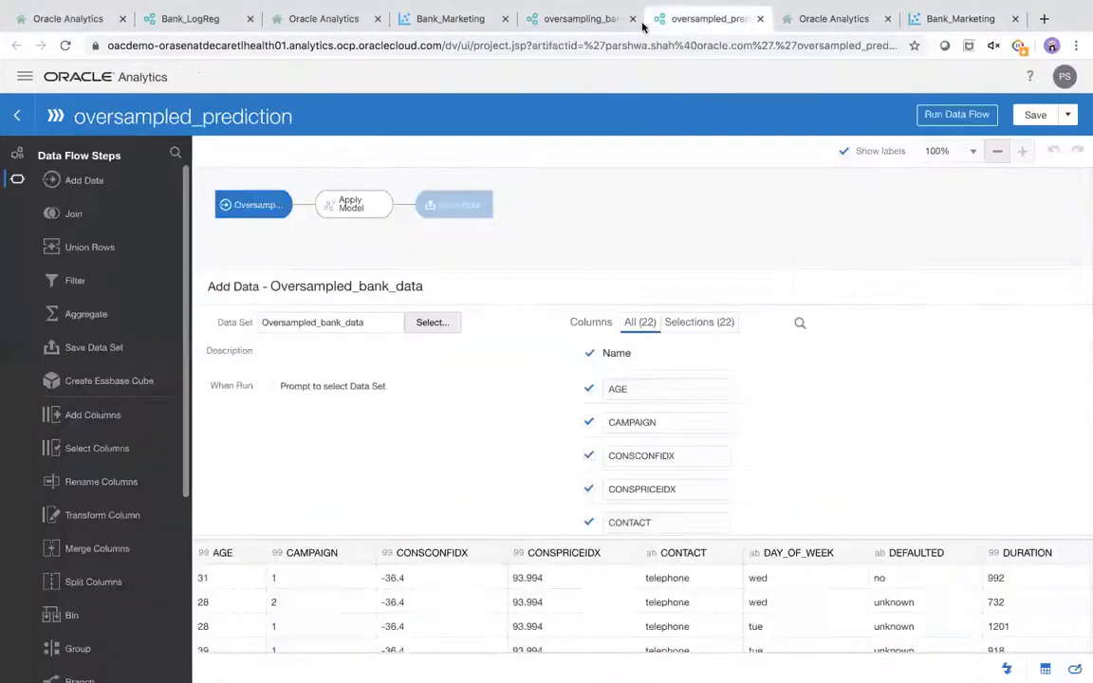
pyautogui.click(537, 30)
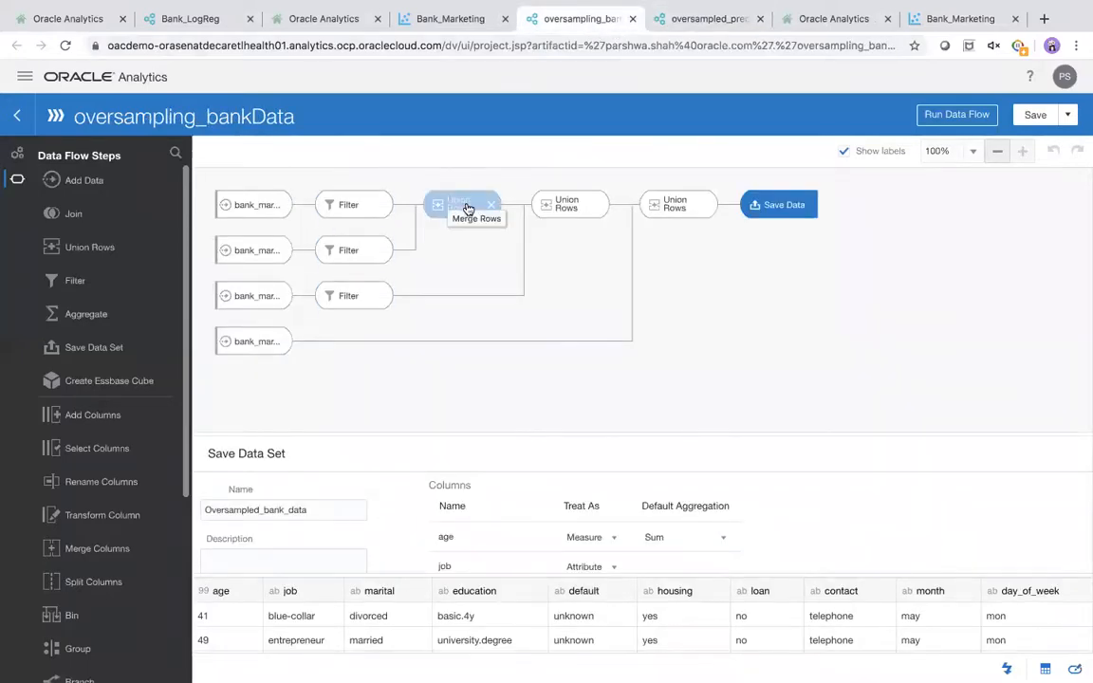
pyautogui.hotkey('ctrl', 'Left')
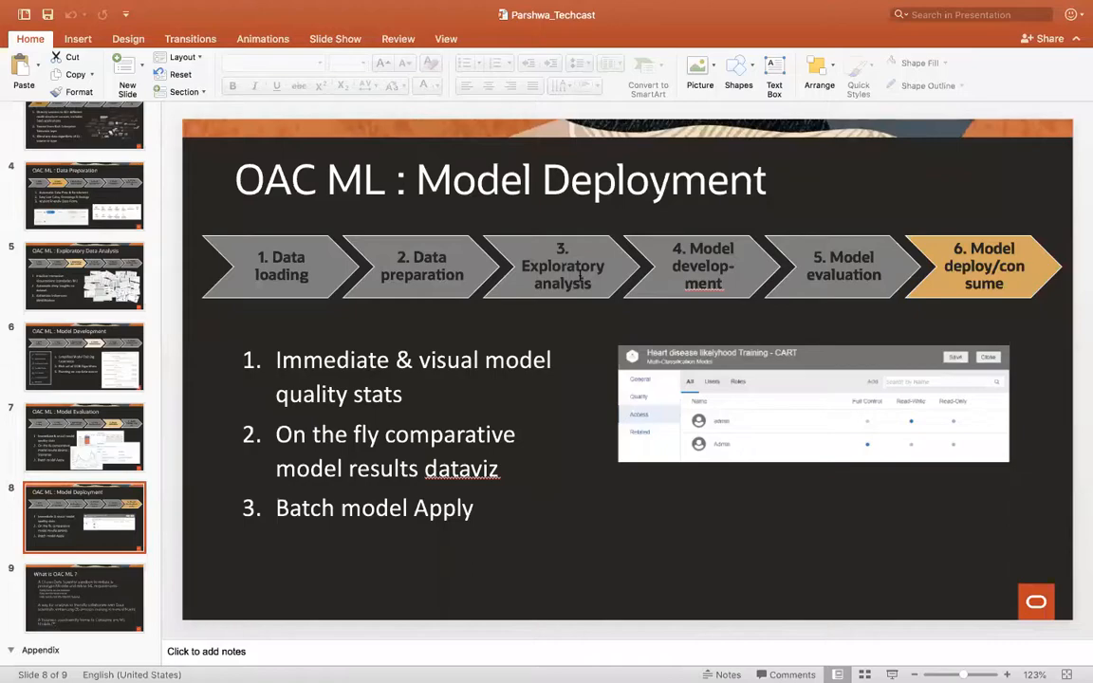
# Switch to Oracle Analytics, close the Subscription Training Model details and start a new project from the bank_marketing data set
pyautogui.hotkey('ctrl', 'Right')
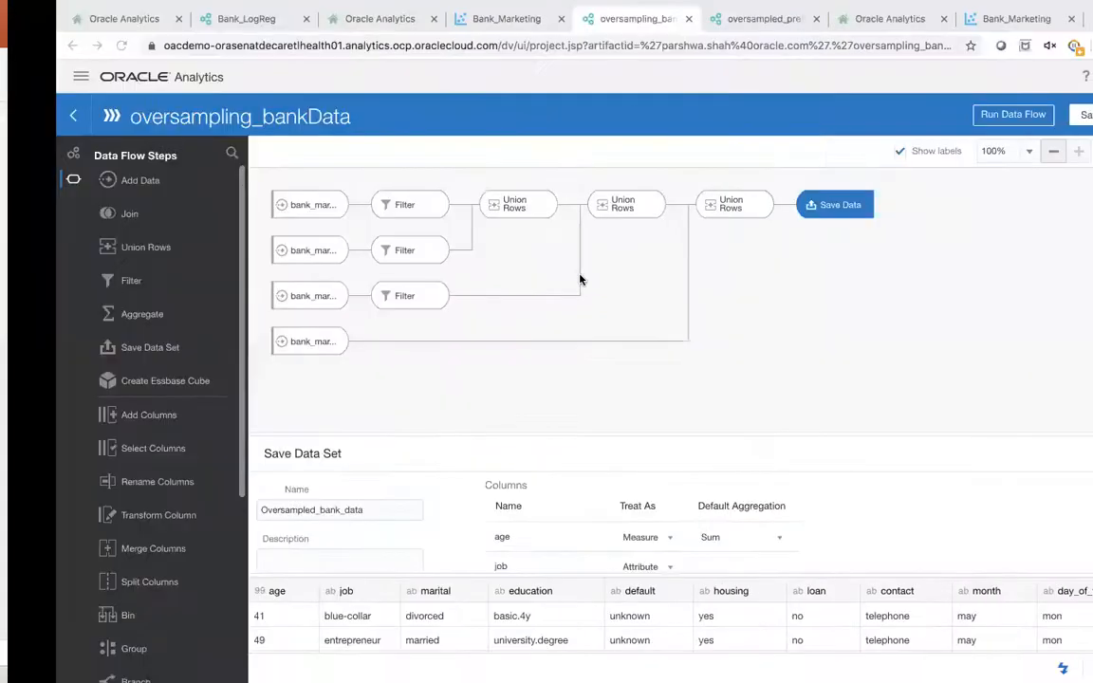
pyautogui.click(88, 19)
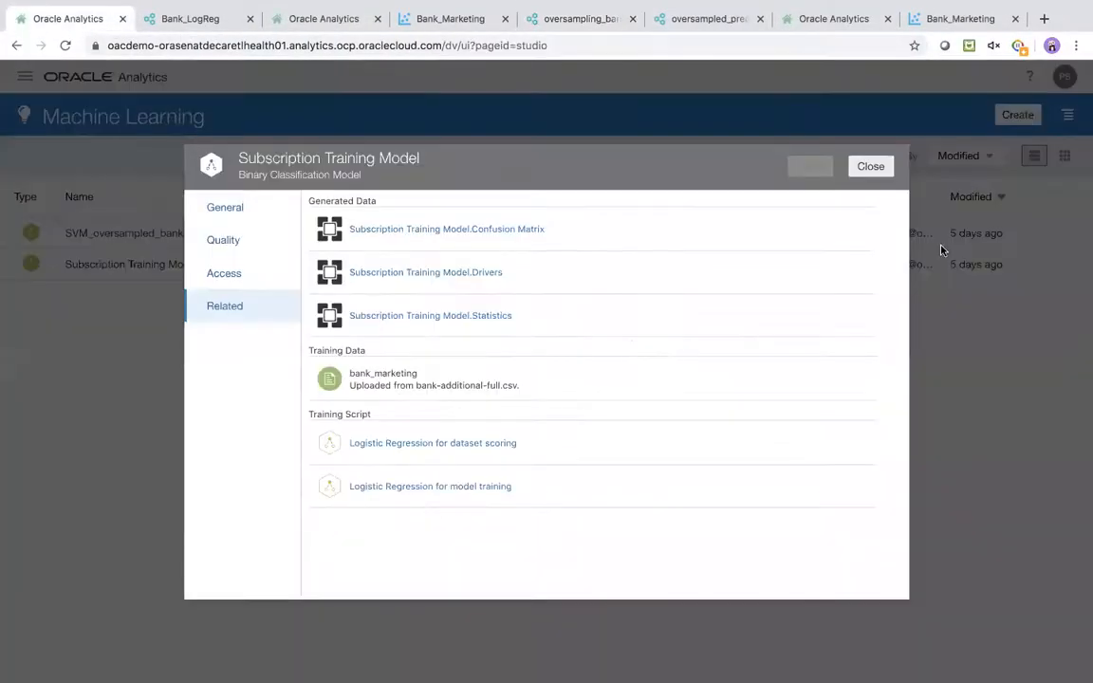
pyautogui.click(868, 167)
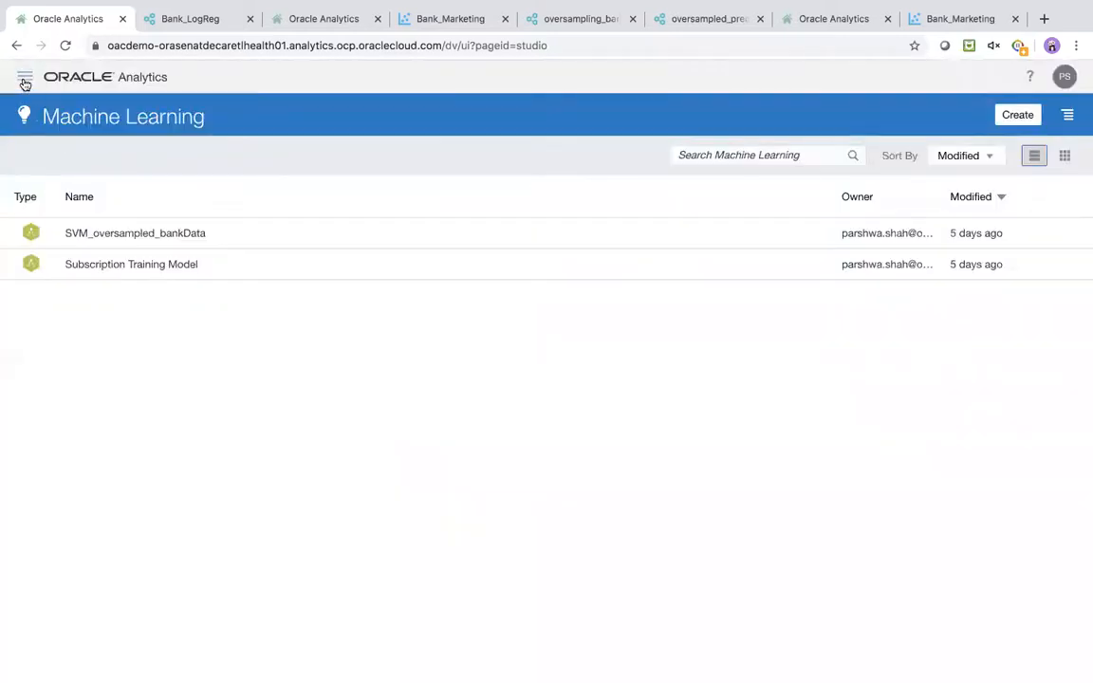
pyautogui.click(24, 77)
pyautogui.click(90, 211)
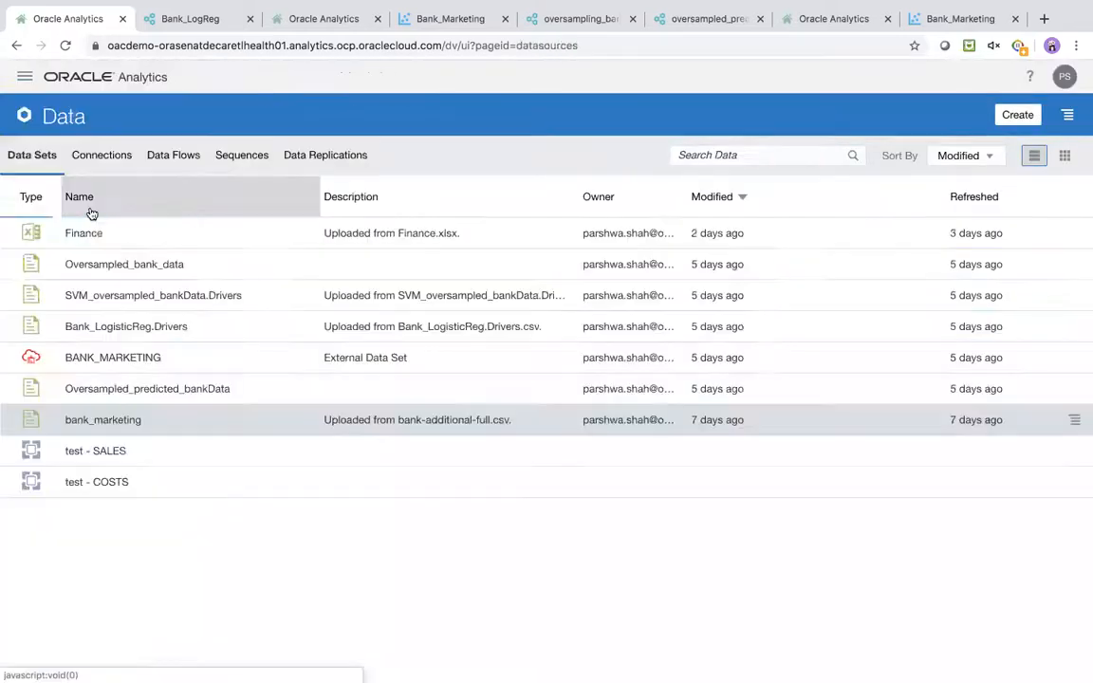
pyautogui.click(121, 423)
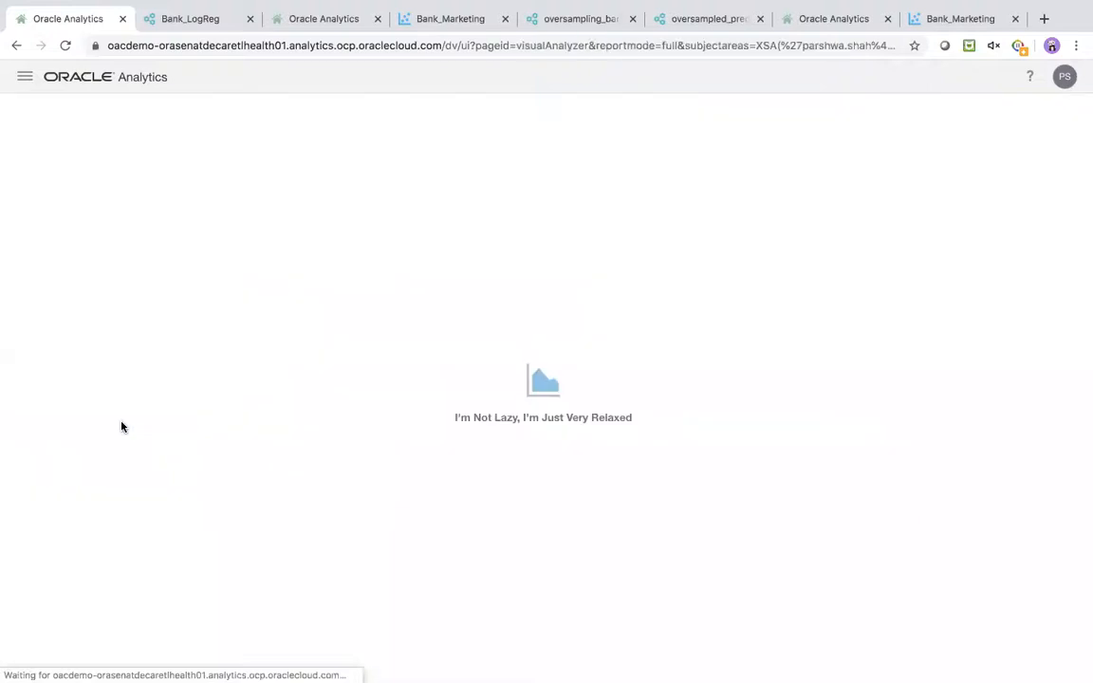
# View the visualization, filter and Explain options offered for the month attribute, and return to the start of the bank_marketing column list
pyautogui.scroll(-5, 120, 424)
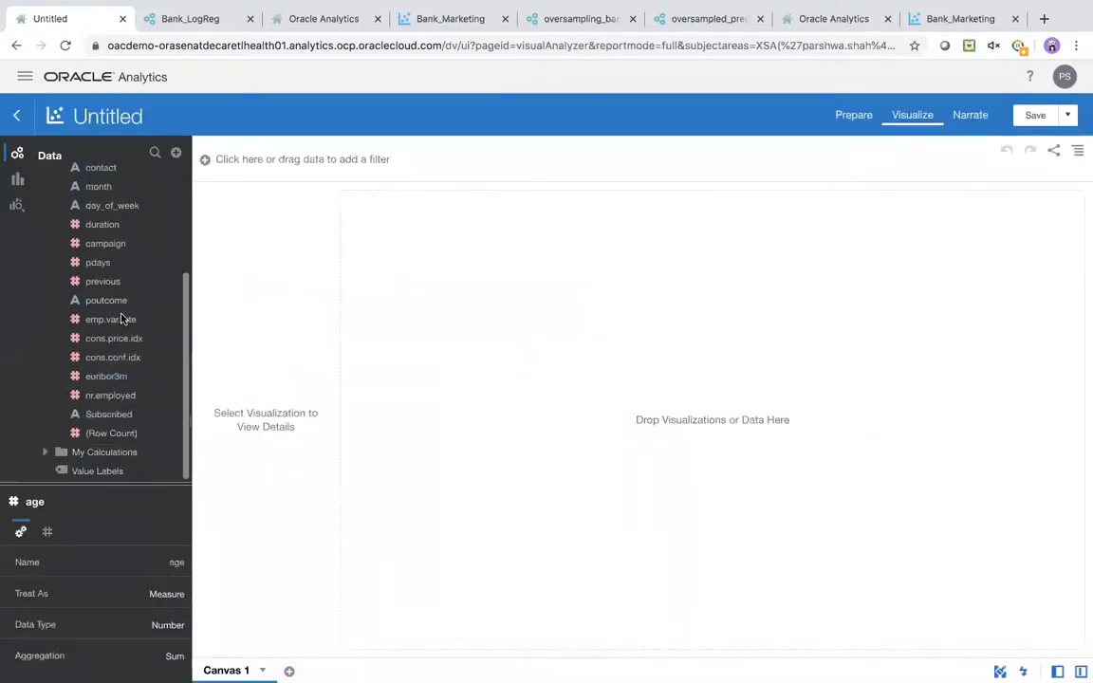
pyautogui.rightClick(118, 190)
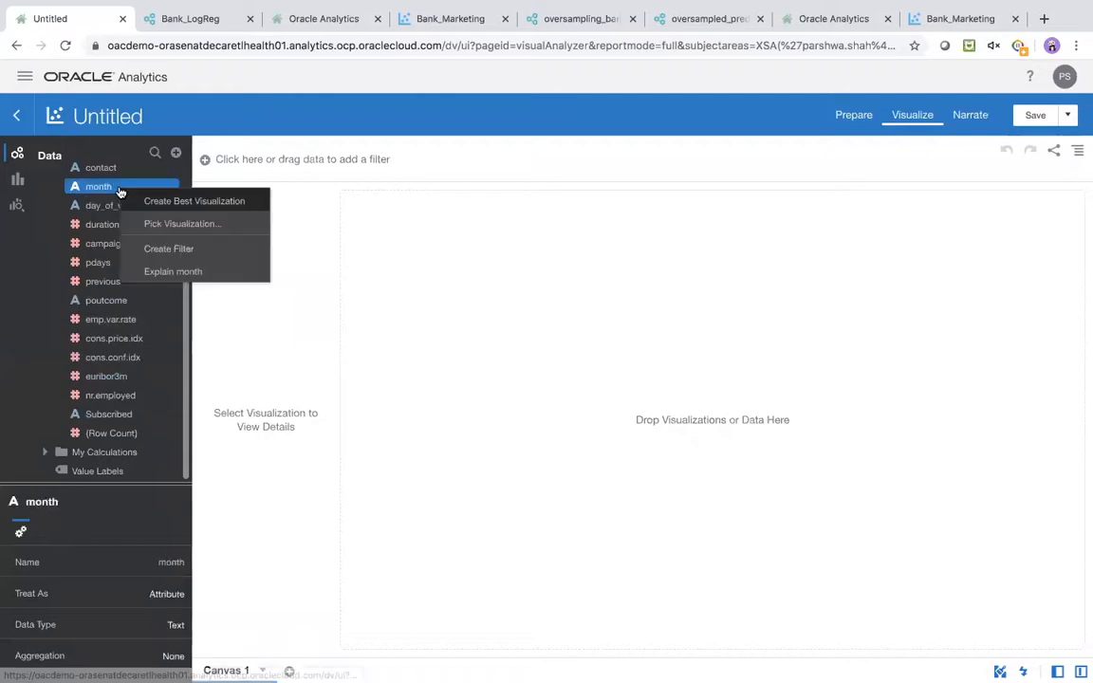
pyautogui.click(235, 307)
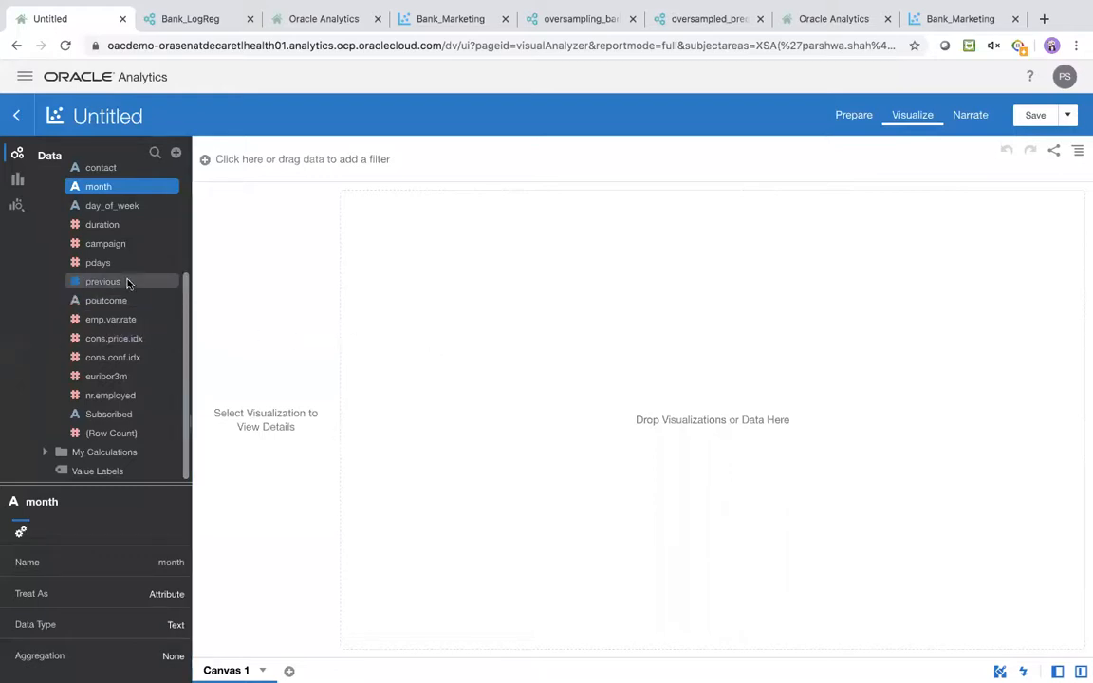
pyautogui.scroll(5, 121, 238)
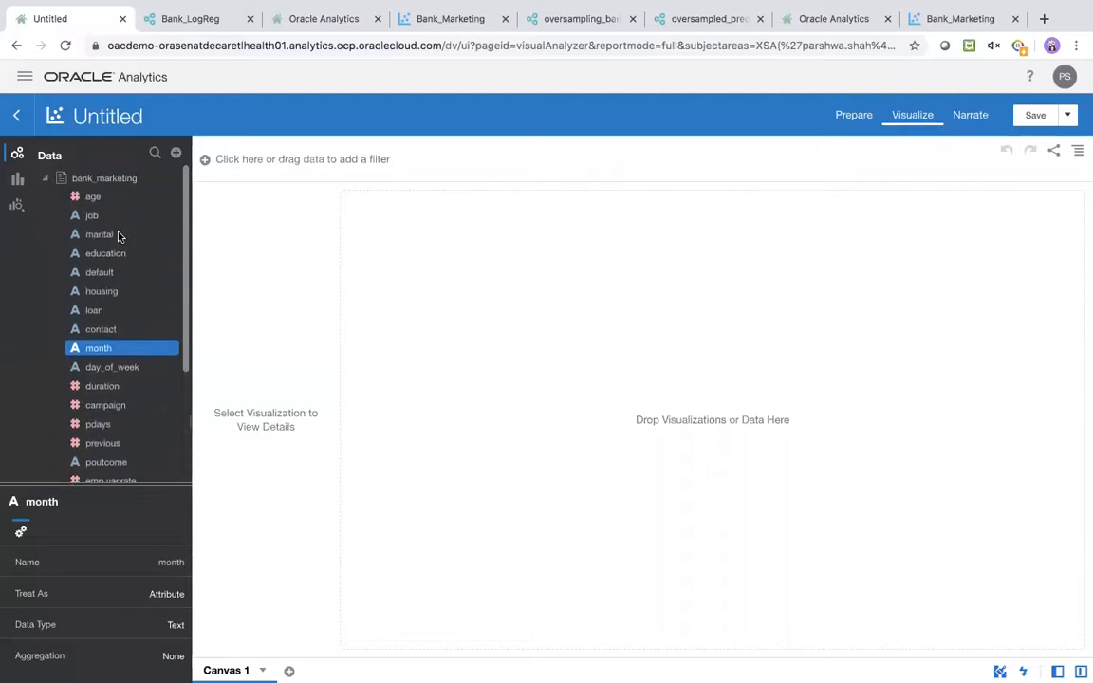
# Create an automatic visualization of duration by marital on Canvas 1
pyautogui.click(107, 235)
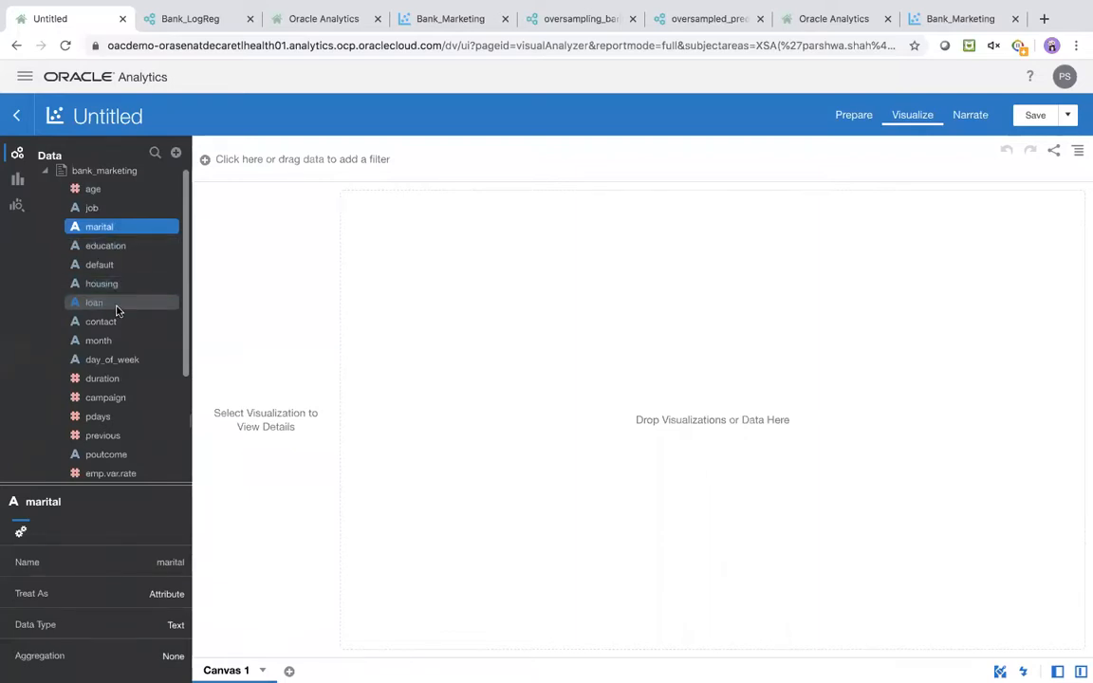
pyautogui.click(131, 379)
pyautogui.keyDown('ctrl'); pyautogui.click(126, 381); pyautogui.keyUp('ctrl')
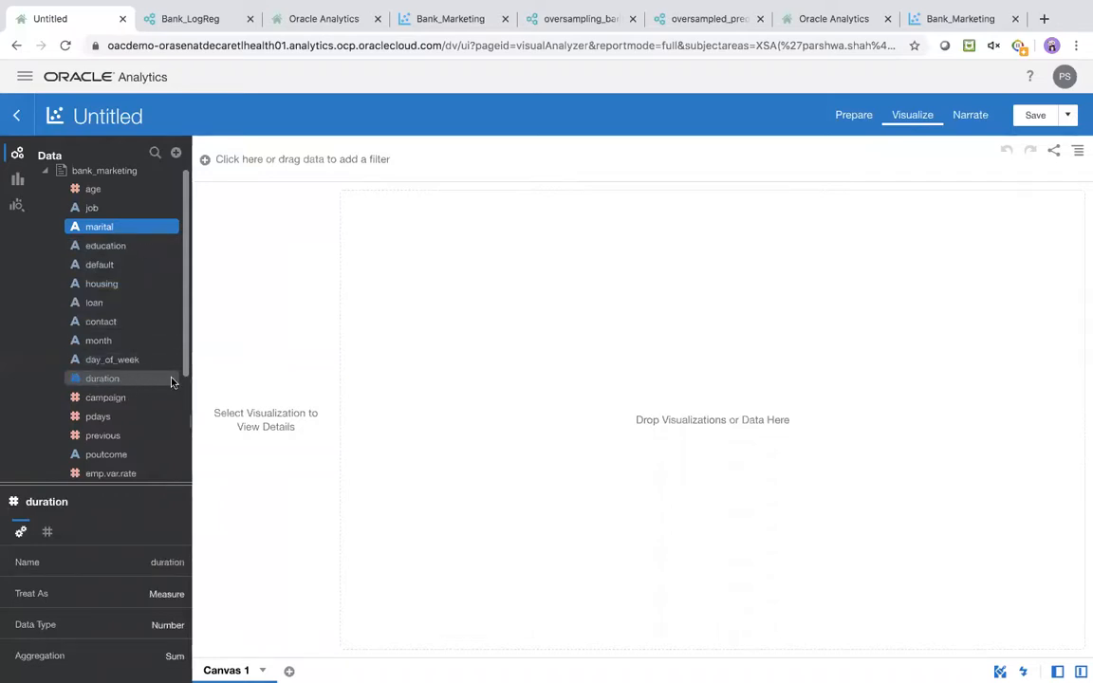
pyautogui.moveTo(126, 381); pyautogui.dragTo(471, 351)
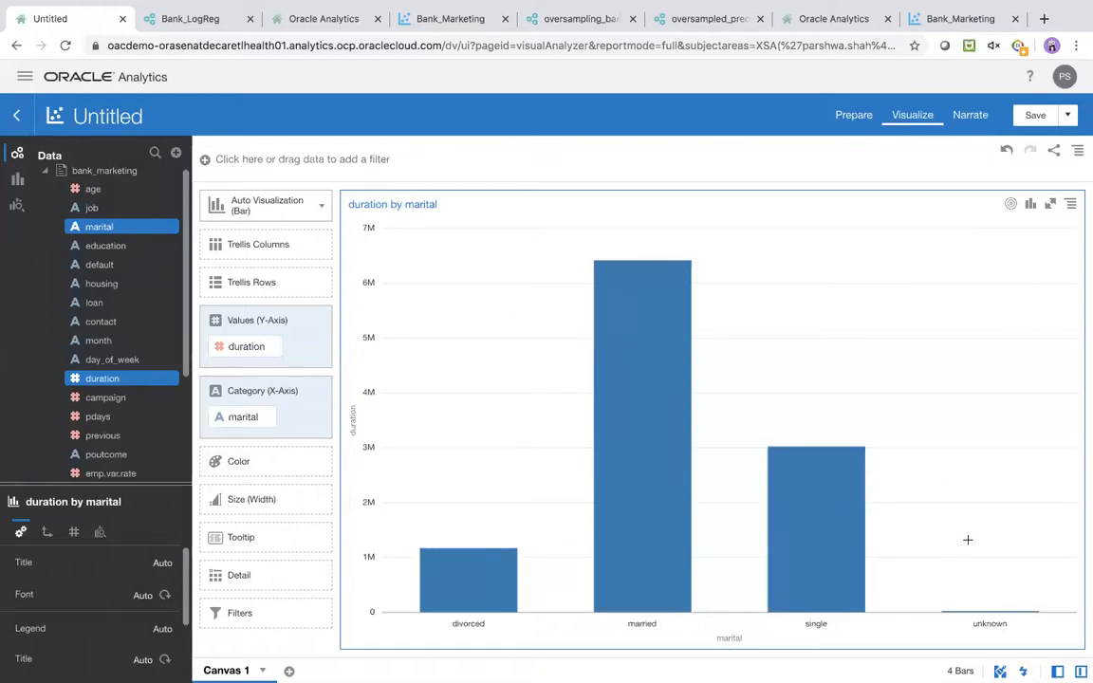
# Duplicate the duration by marital chart and change the copy to a Language Narrative visualization
pyautogui.click(286, 212)
pyautogui.click(1071, 205)
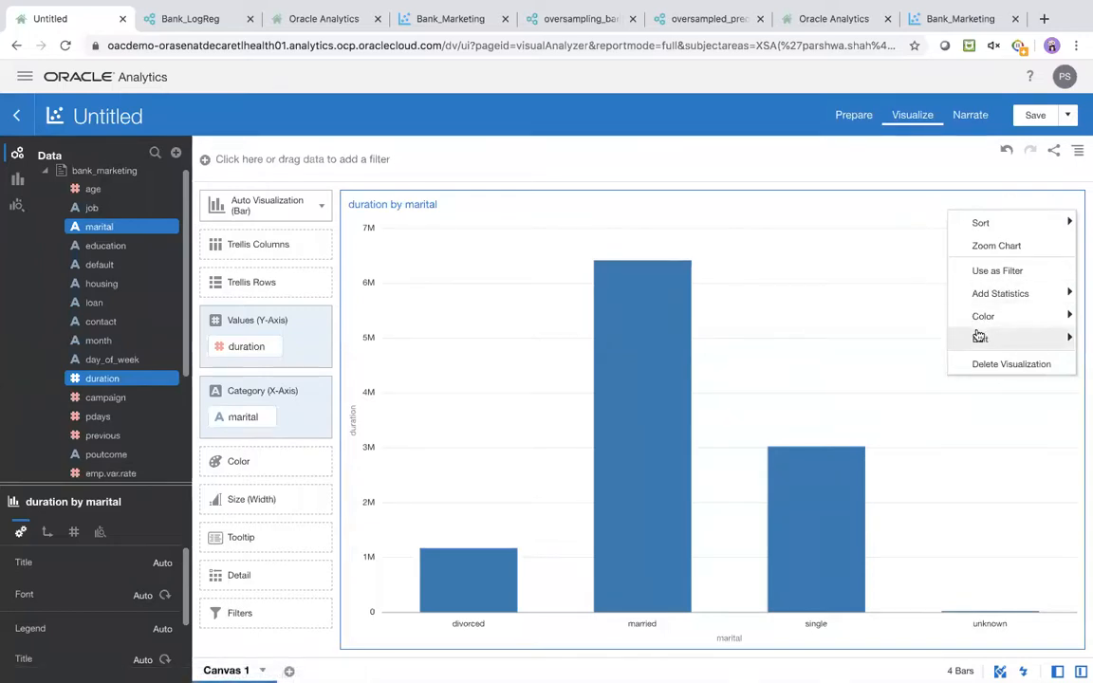
pyautogui.moveTo(978, 338)
pyautogui.click(878, 340)
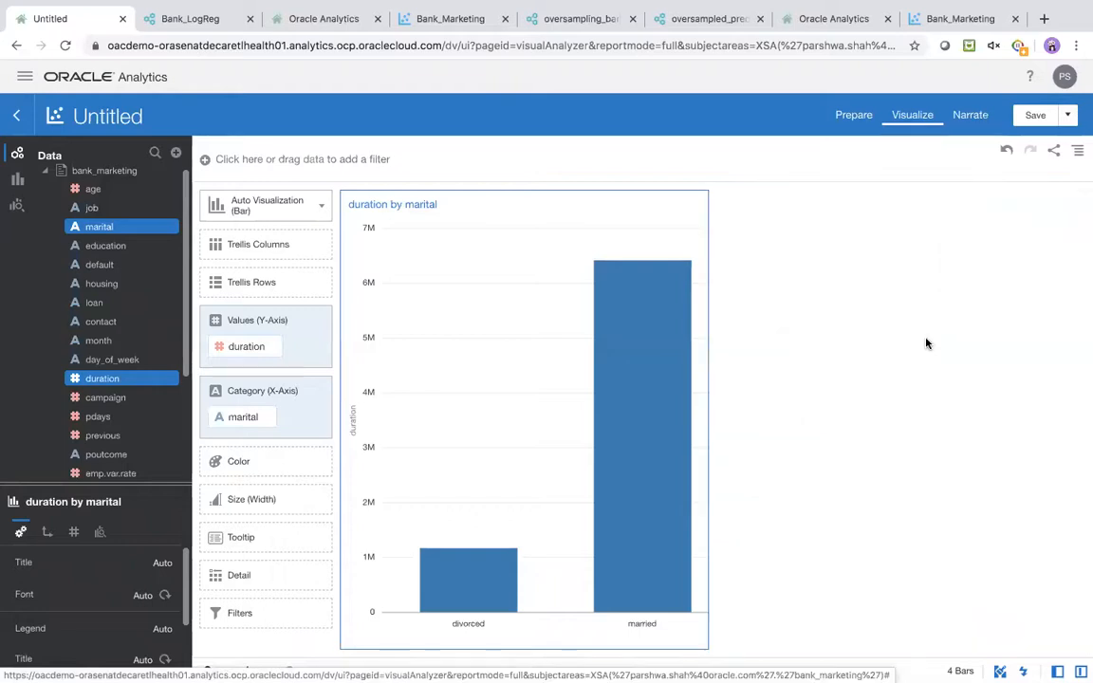
pyautogui.click(312, 215)
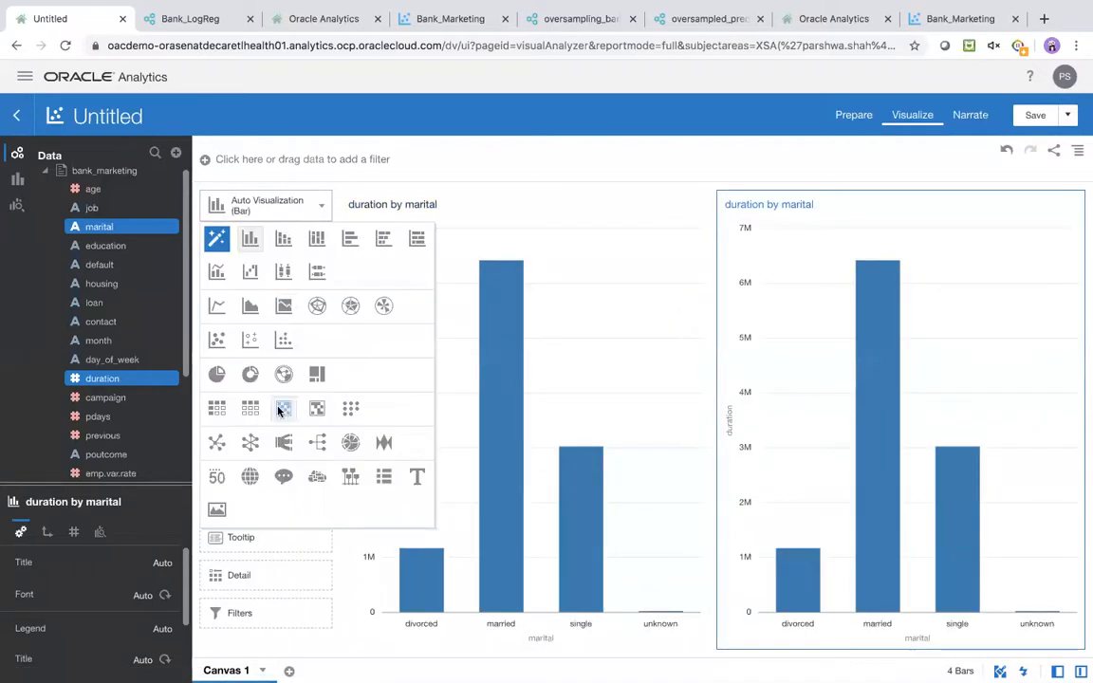
pyautogui.click(284, 476)
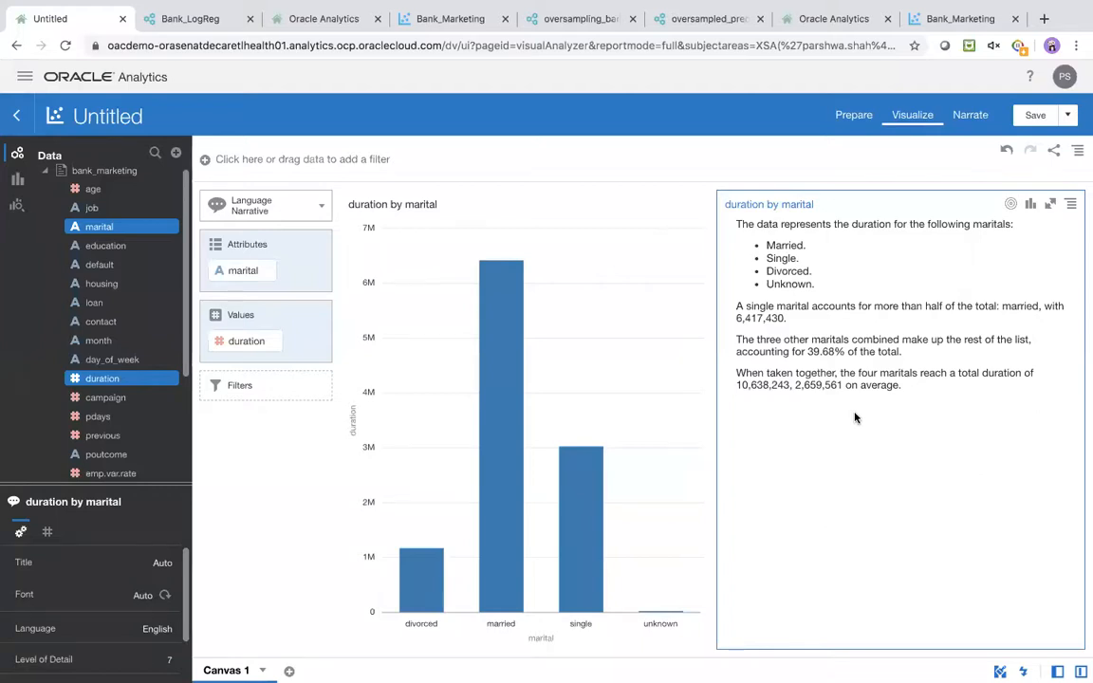
# Switch to PowerPoint and show the What is OAC ML ? slide
pyautogui.hotkey('ctrl', 'Left')
pyautogui.click(98, 593)
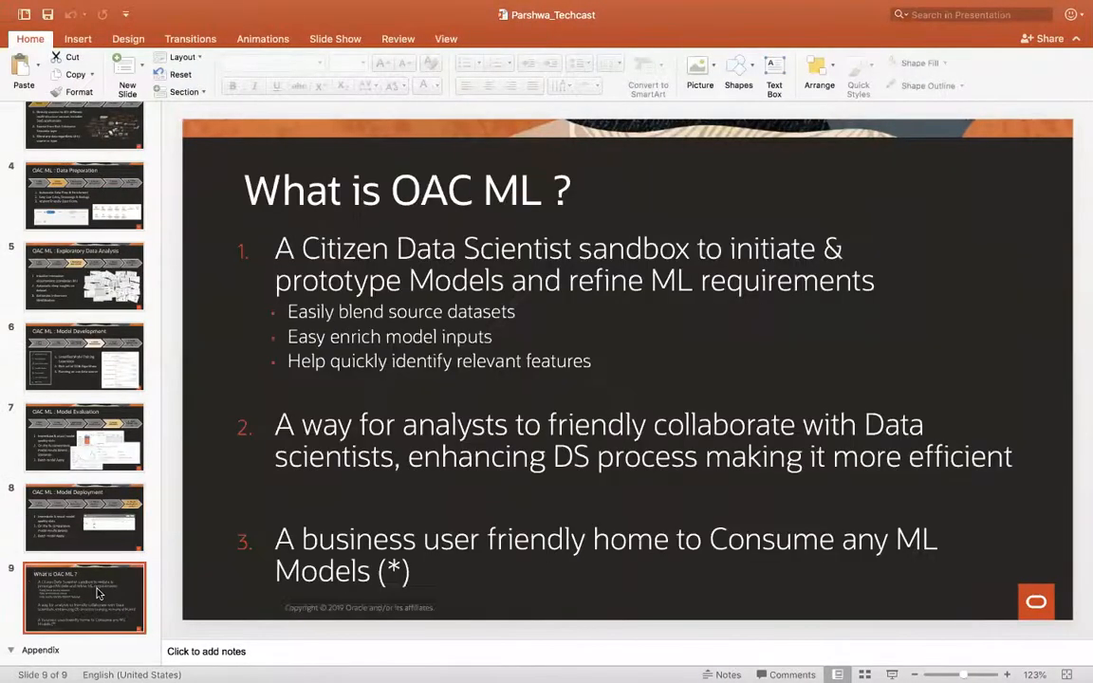
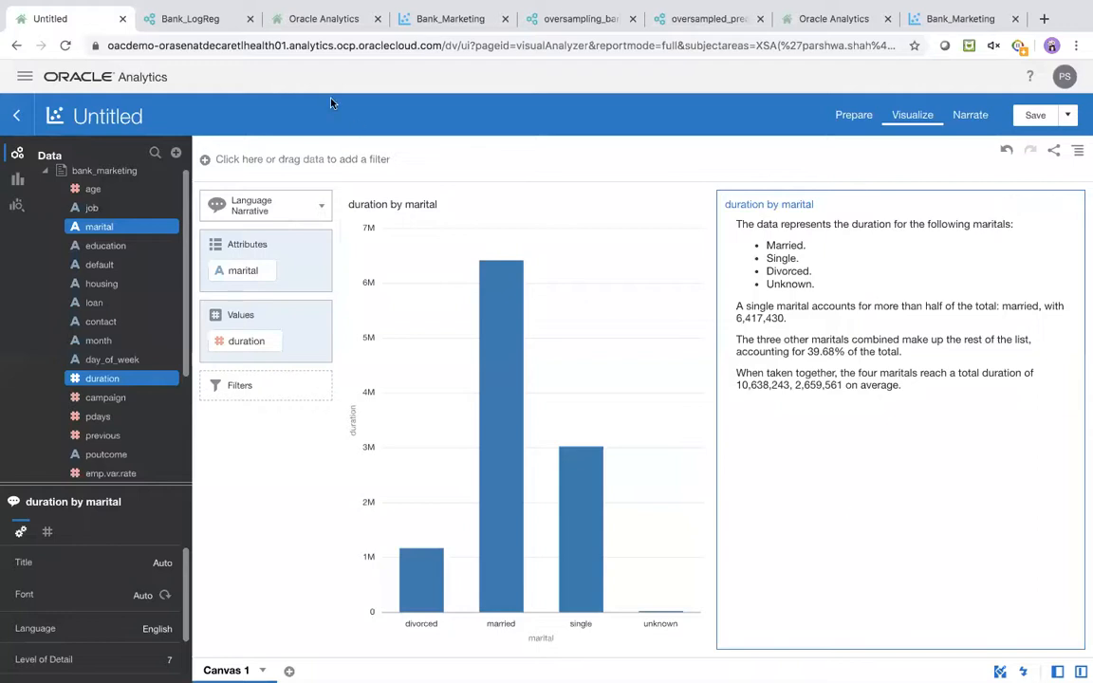
# In Oracle Analytics, view the Schedule settings of the oversampling_bankData data flow and leave them without scheduling a run
pyautogui.click(302, 21)
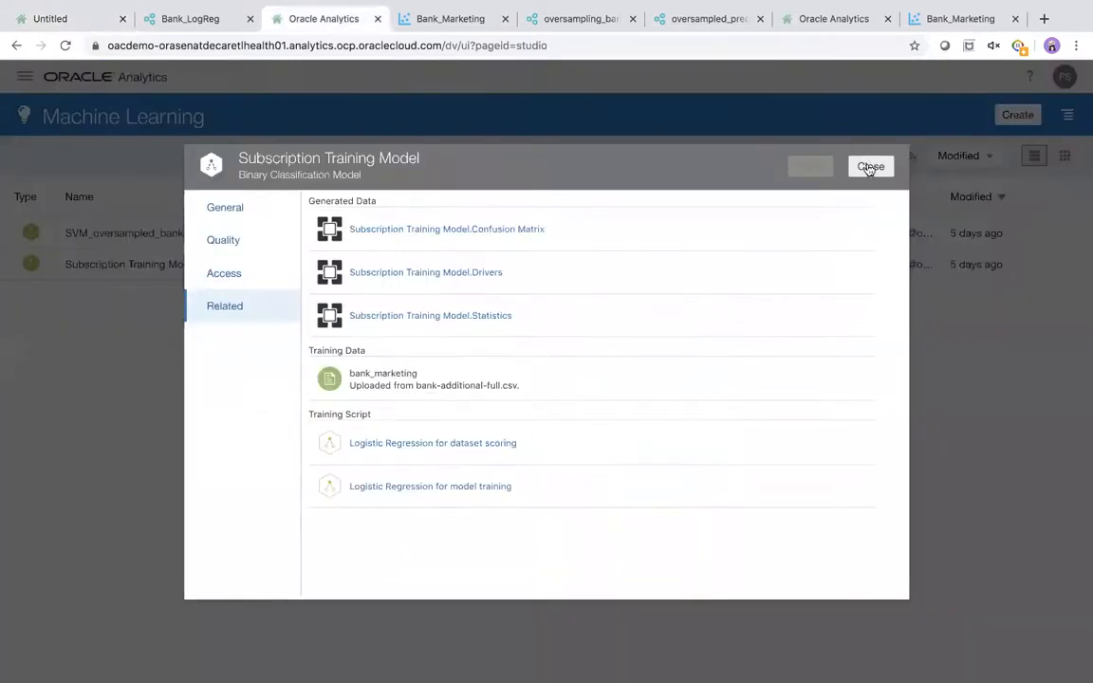
pyautogui.click(859, 166)
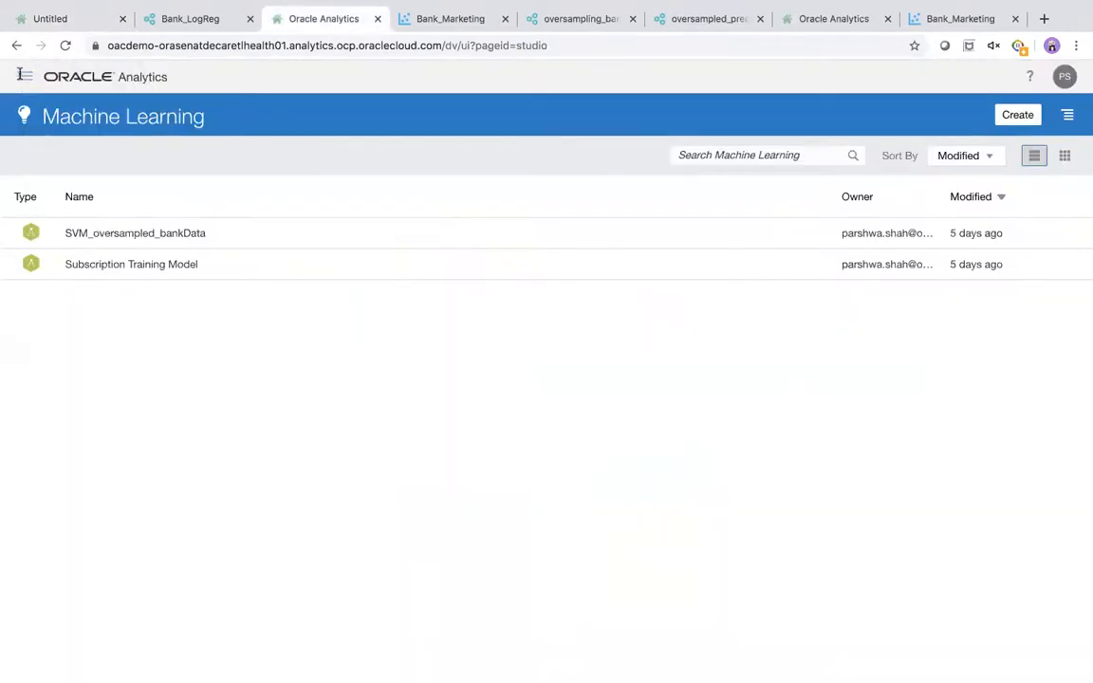
pyautogui.click(23, 76)
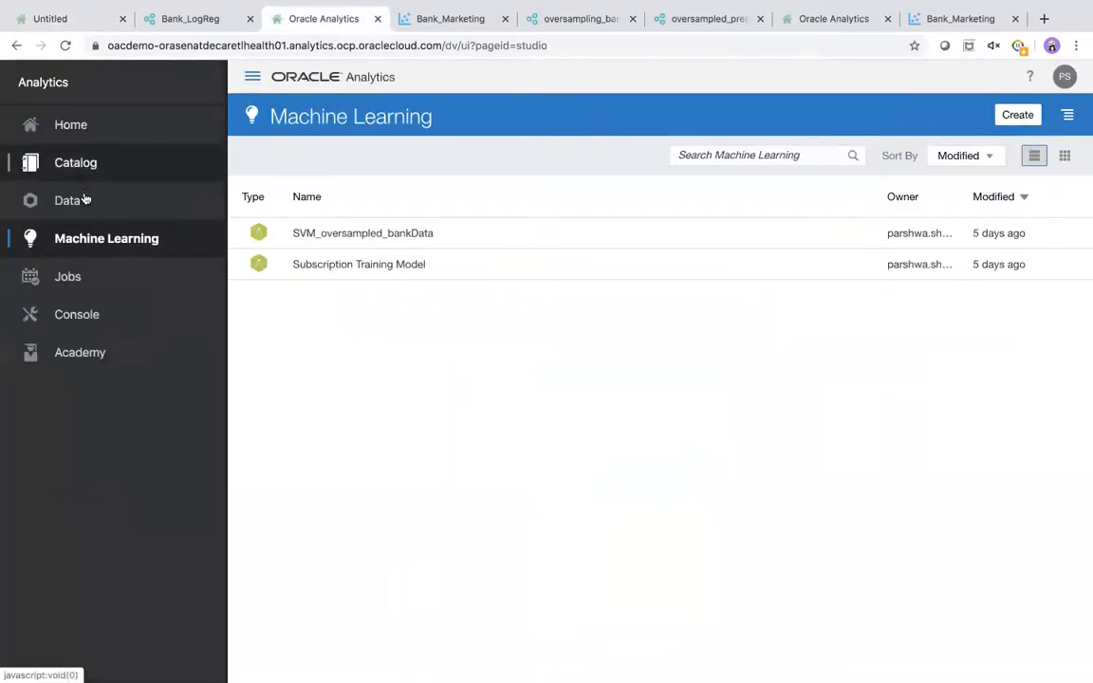
pyautogui.click(81, 196)
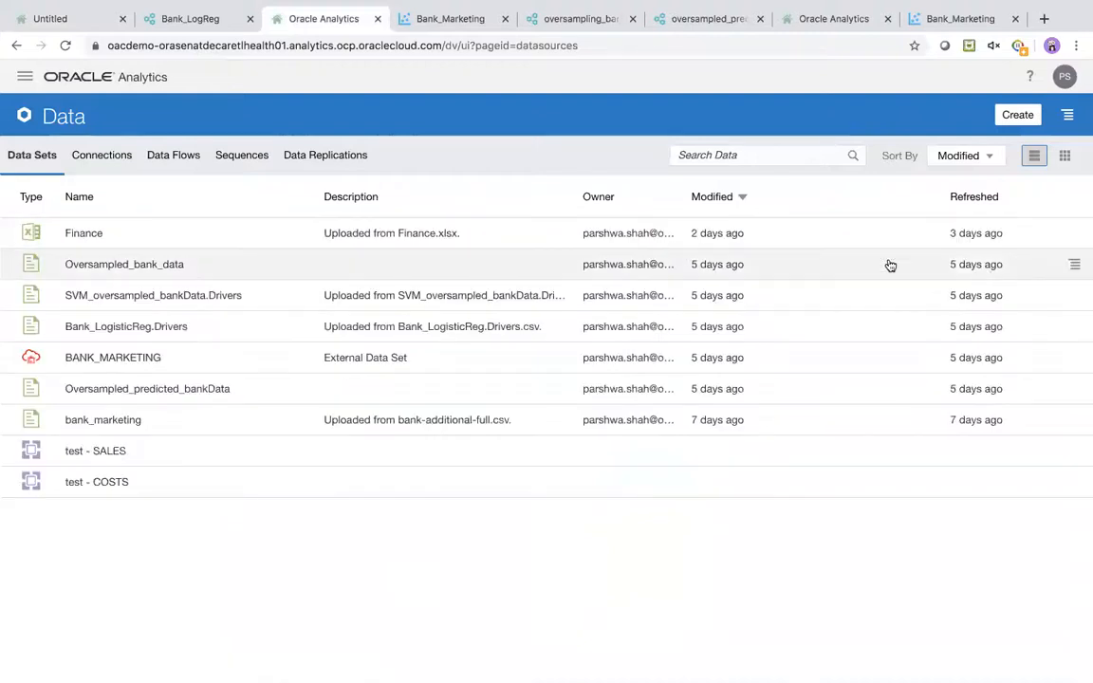
pyautogui.click(172, 159)
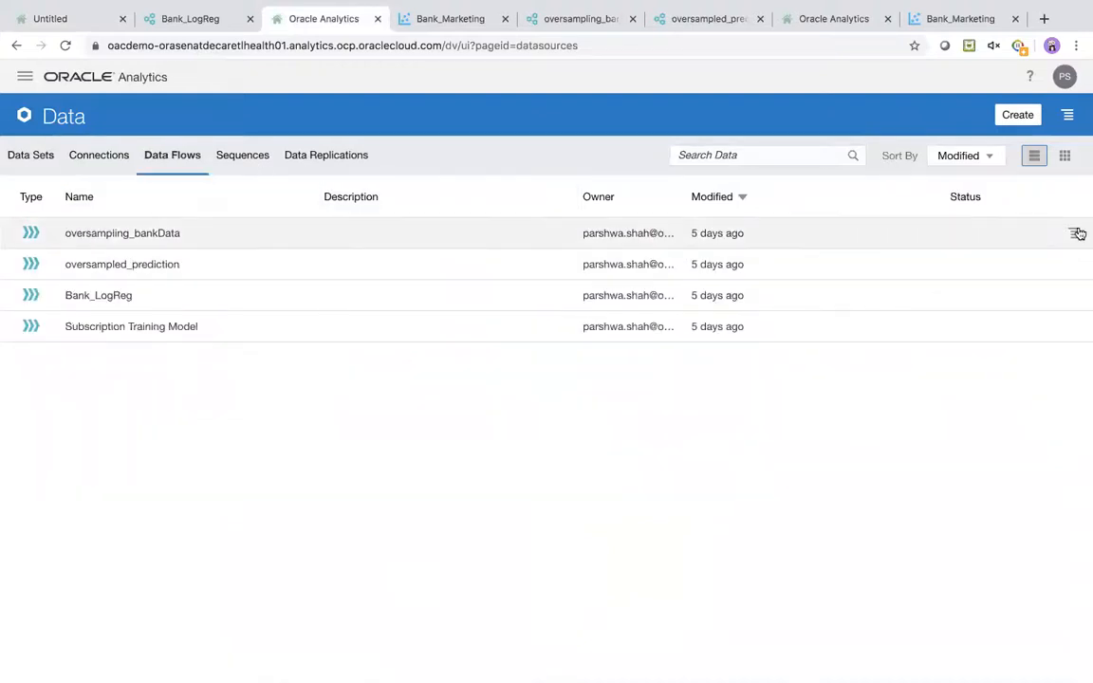
pyautogui.click(1076, 233)
pyautogui.click(1028, 311)
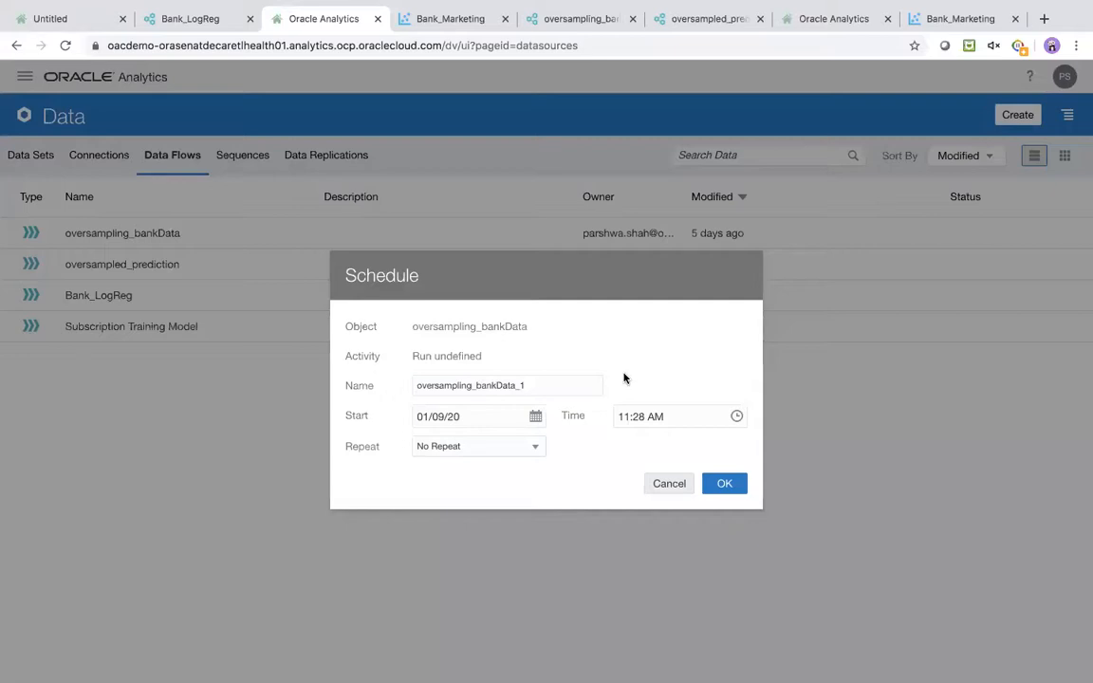
pyautogui.click(664, 483)
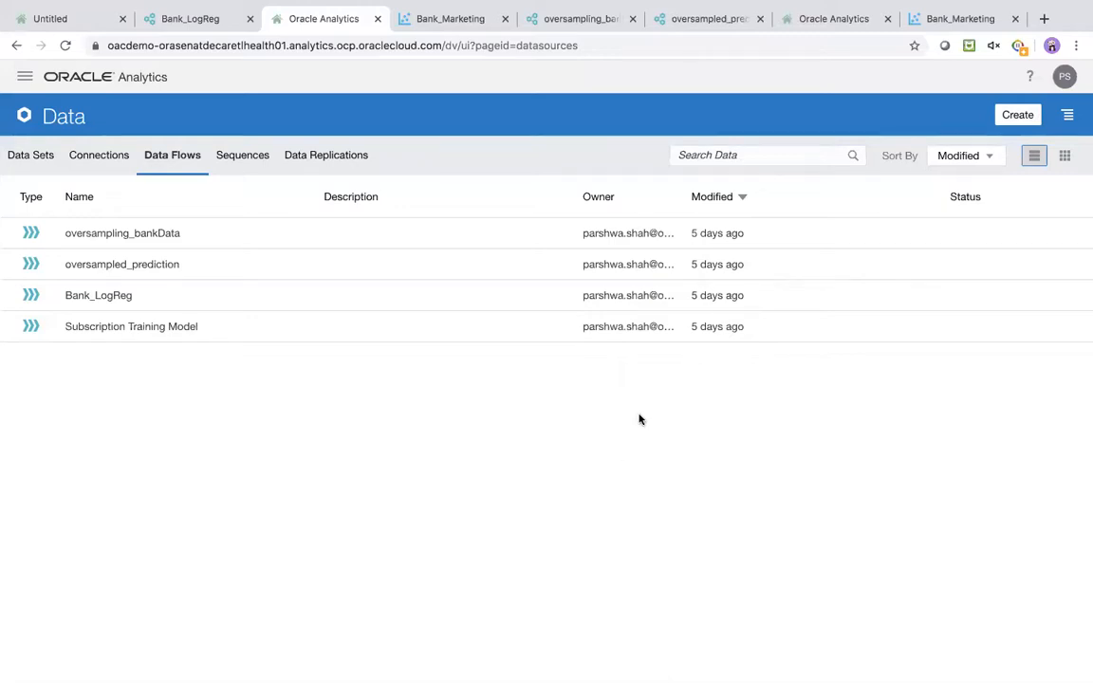
# Inspect the Finance data set's access permissions and close its details
pyautogui.click(43, 158)
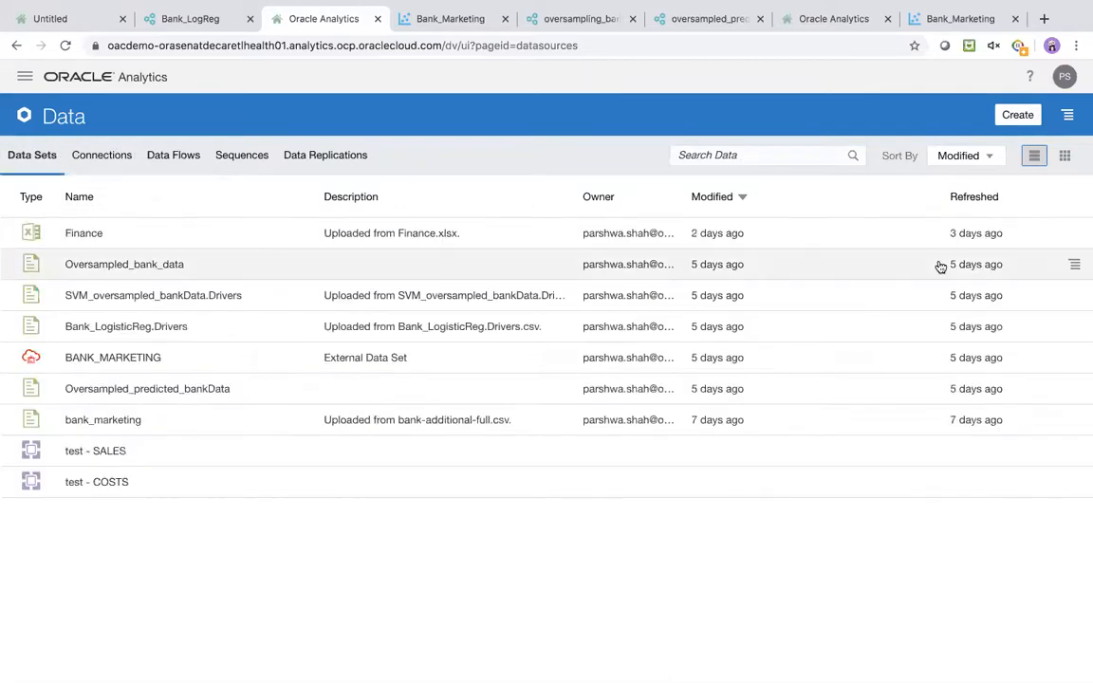
pyautogui.click(1075, 235)
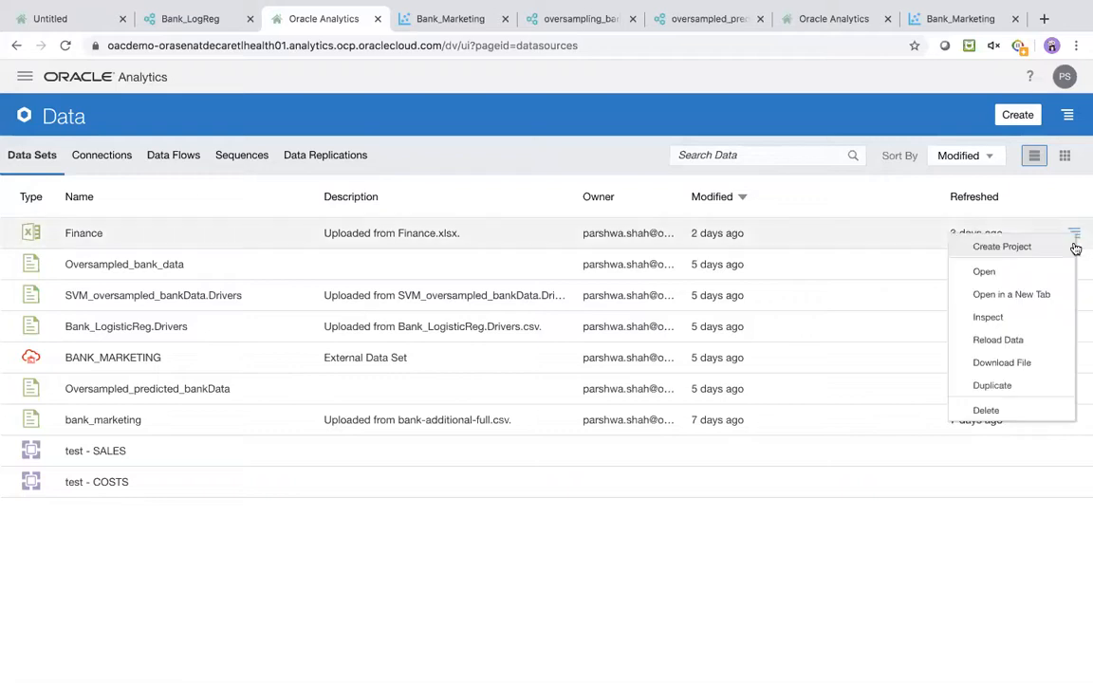
pyautogui.click(1001, 320)
pyautogui.click(303, 291)
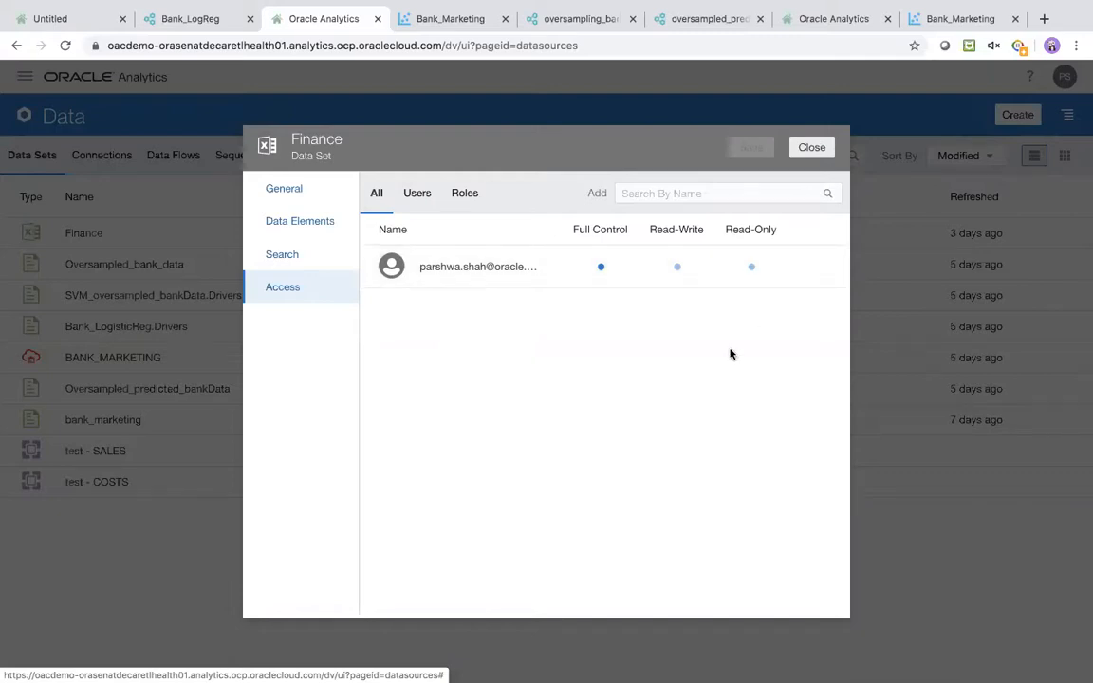
pyautogui.click(811, 147)
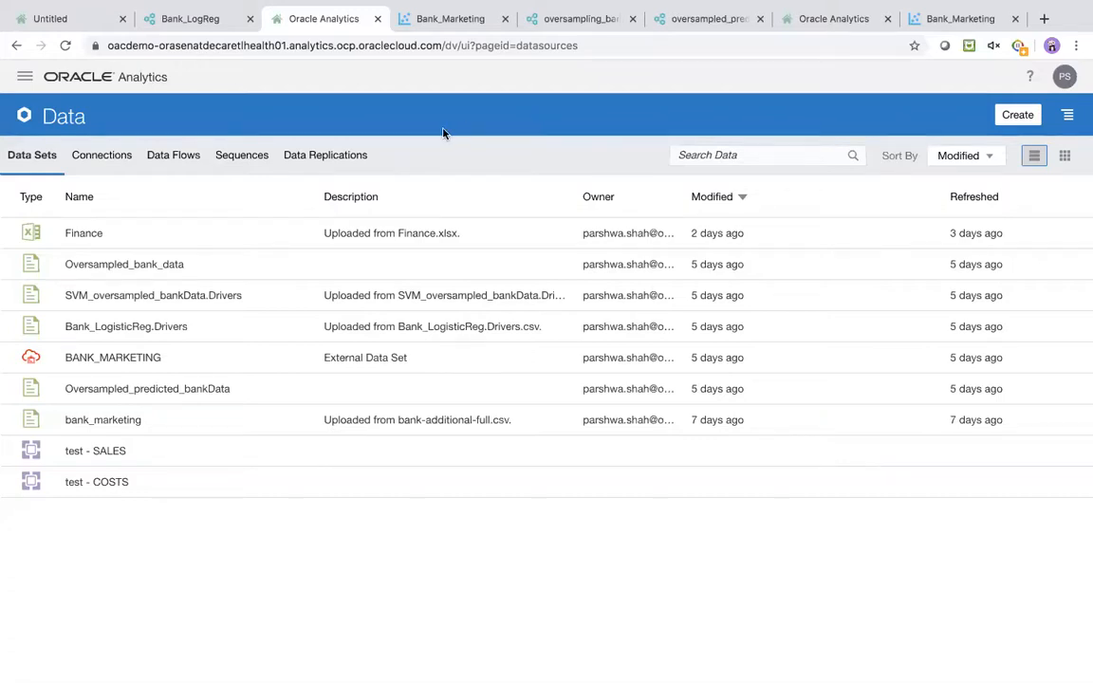
# List the data flows and examine the second and third Filter steps of the oversampling_bankData flow
pyautogui.click(196, 159)
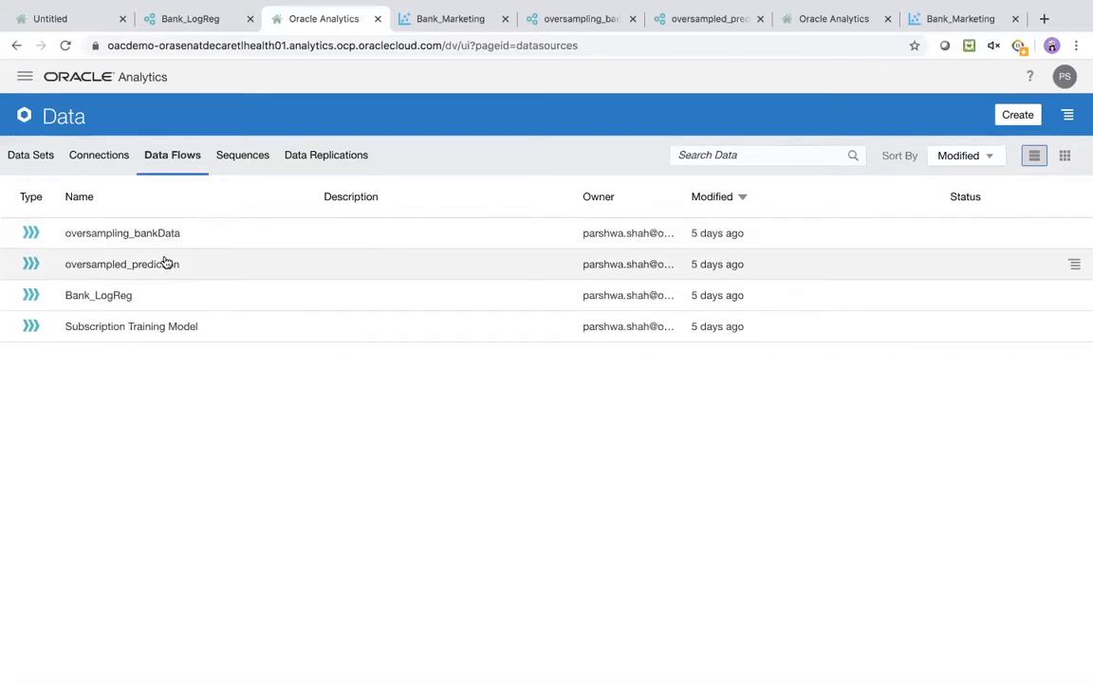
pyautogui.click(581, 19)
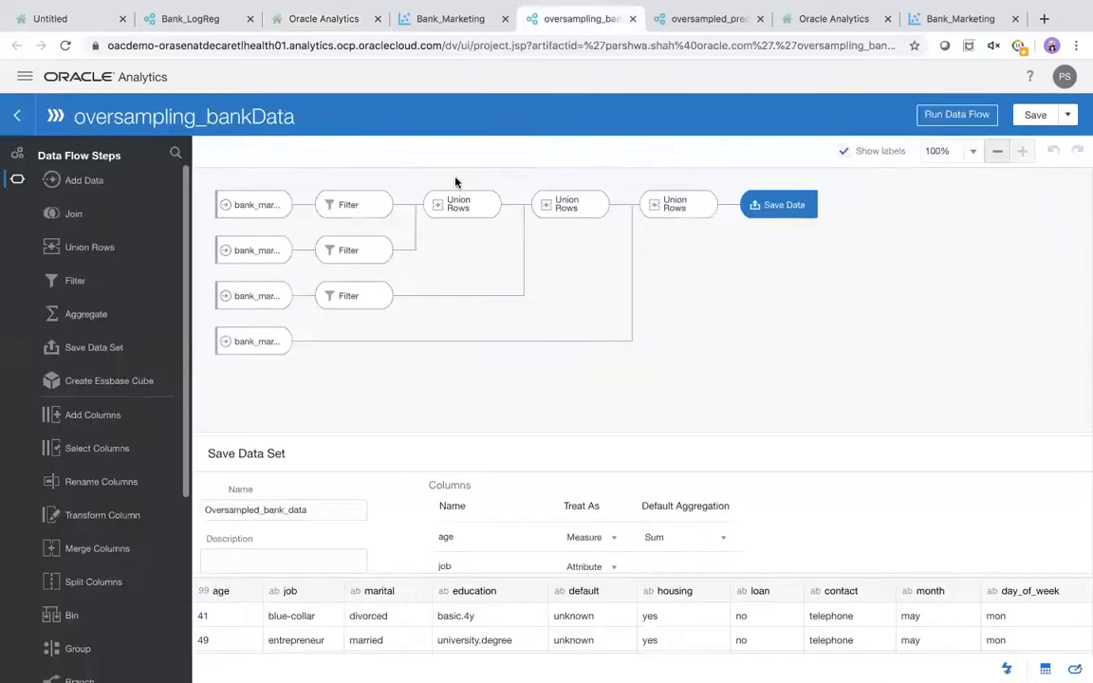
pyautogui.click(347, 254)
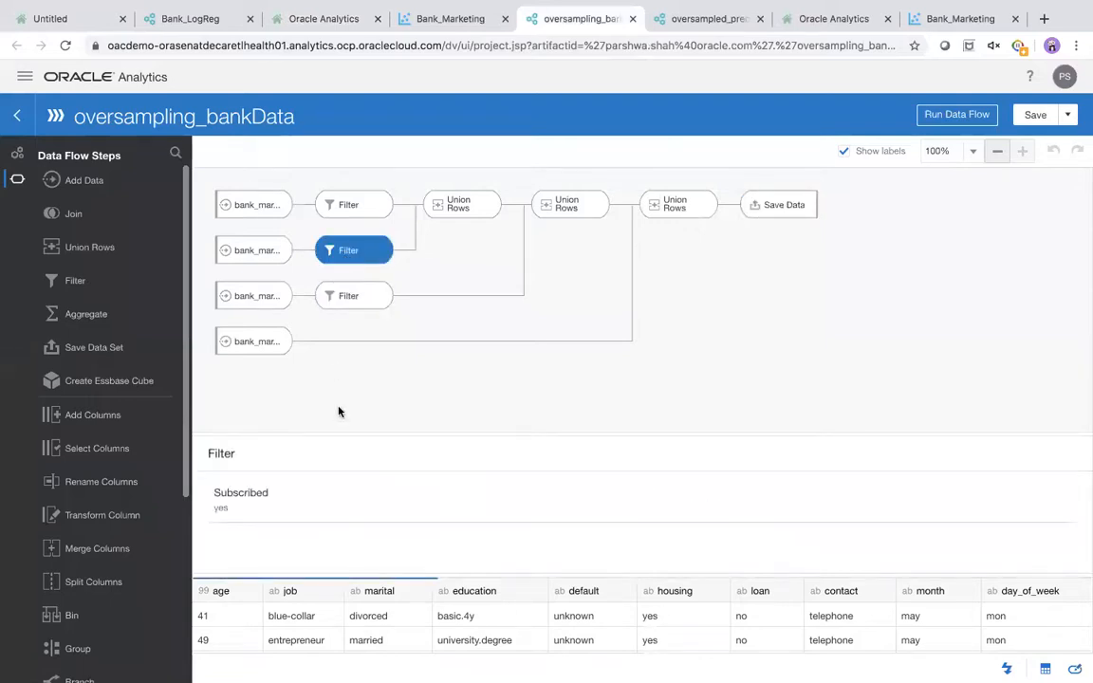
pyautogui.click(354, 295)
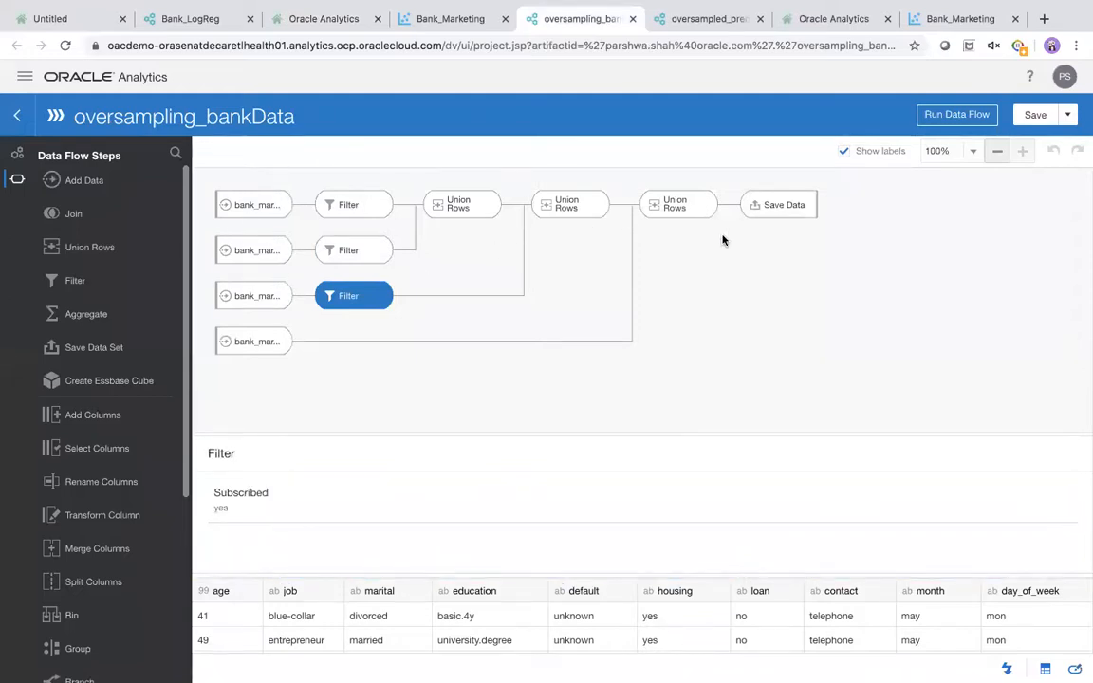
# Pass by the SVM_oversampled_bankData related data to revisit the Balanced data results canvas of Bank_Marketing
pyautogui.click(841, 21)
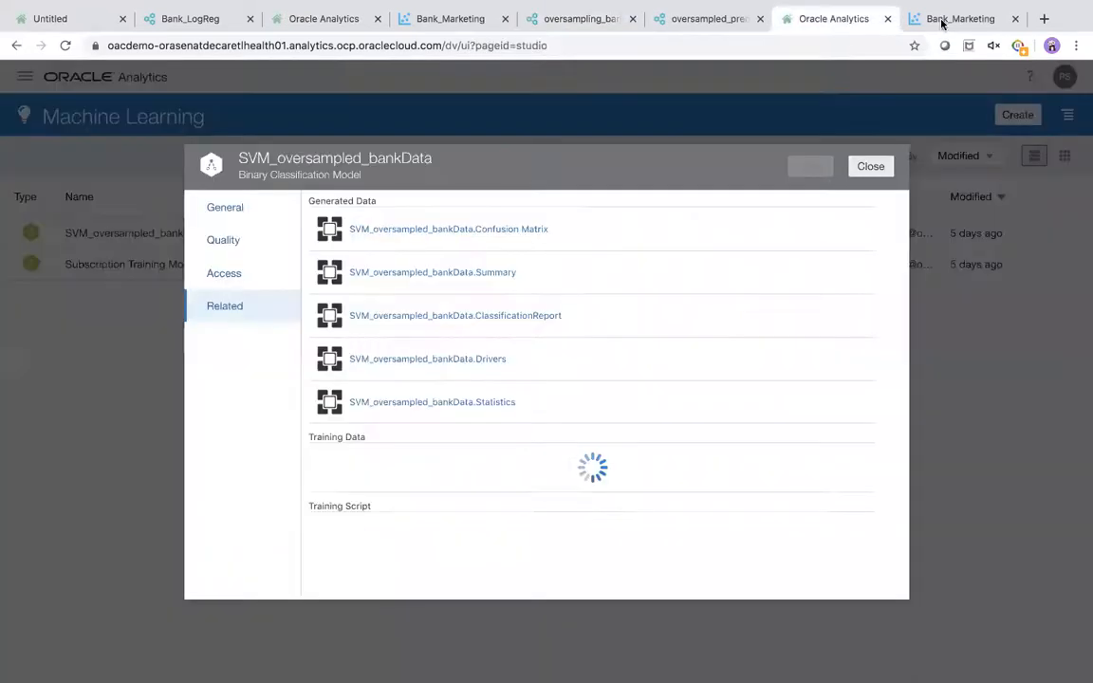
pyautogui.click(945, 21)
pyautogui.moveTo(323, 251)
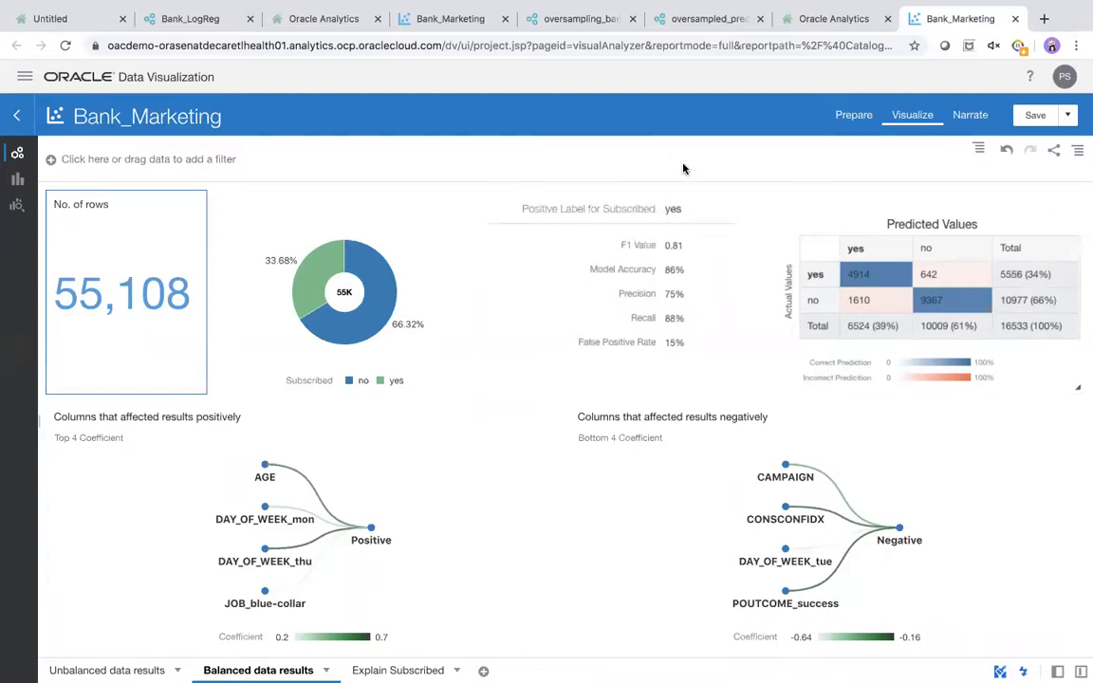
# Switch to the TechCast deck in PowerPoint and present the Analytics and Data Summit and Future and past TechCasts slides
pyautogui.click(702, 209)
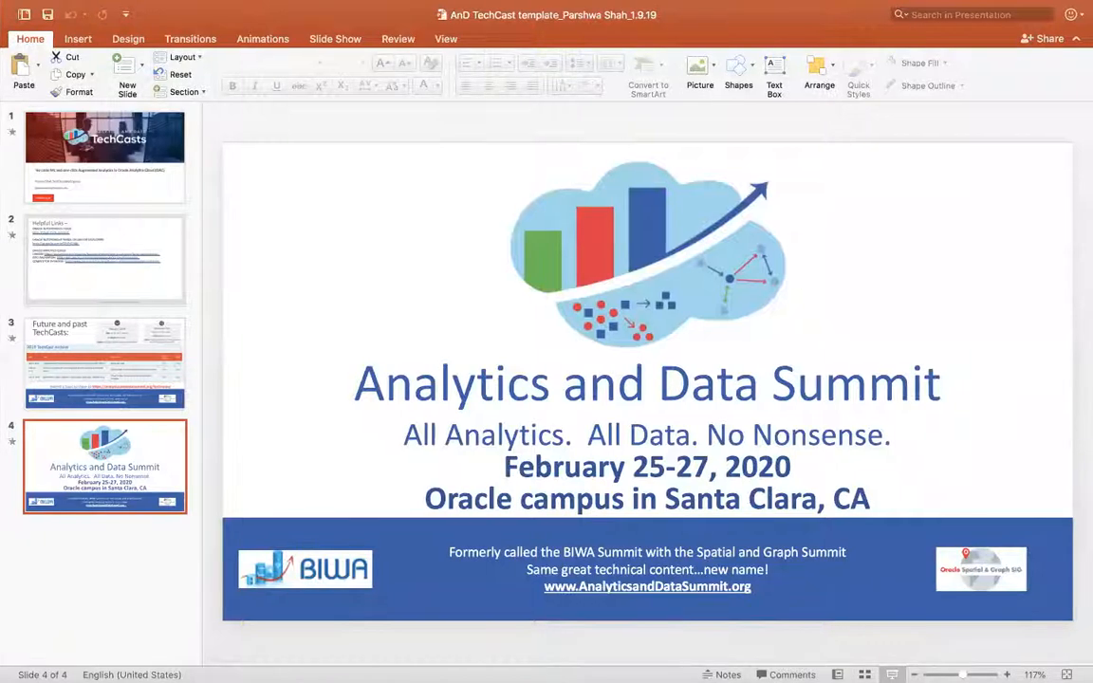
pyautogui.click(892, 675)
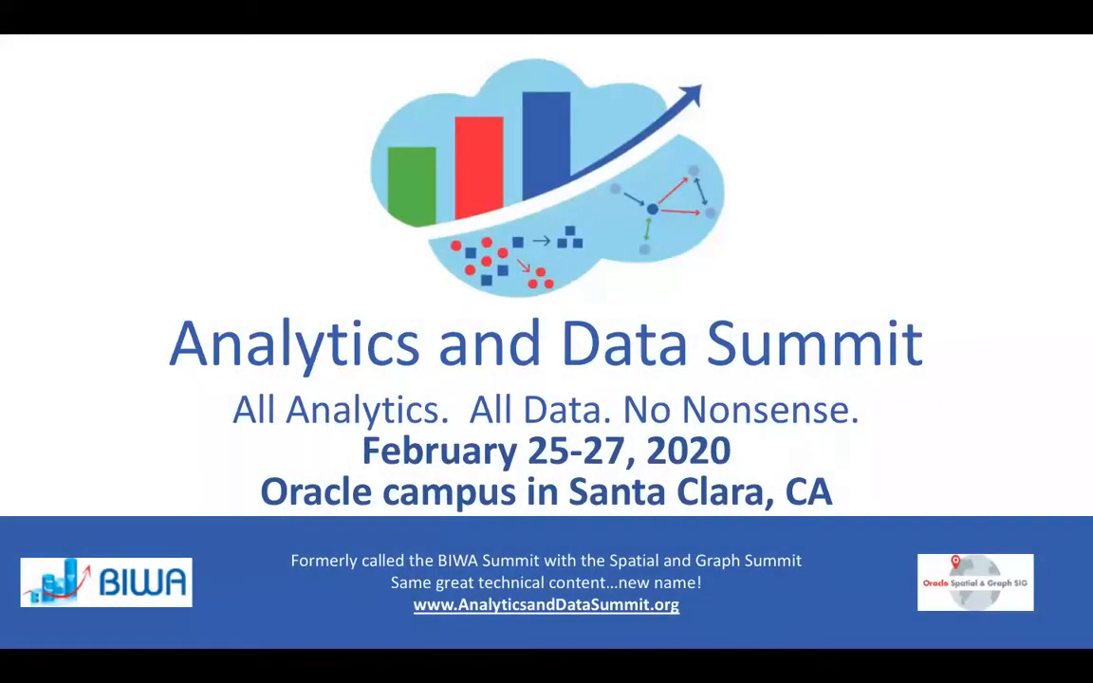
pyautogui.click(481, 328)
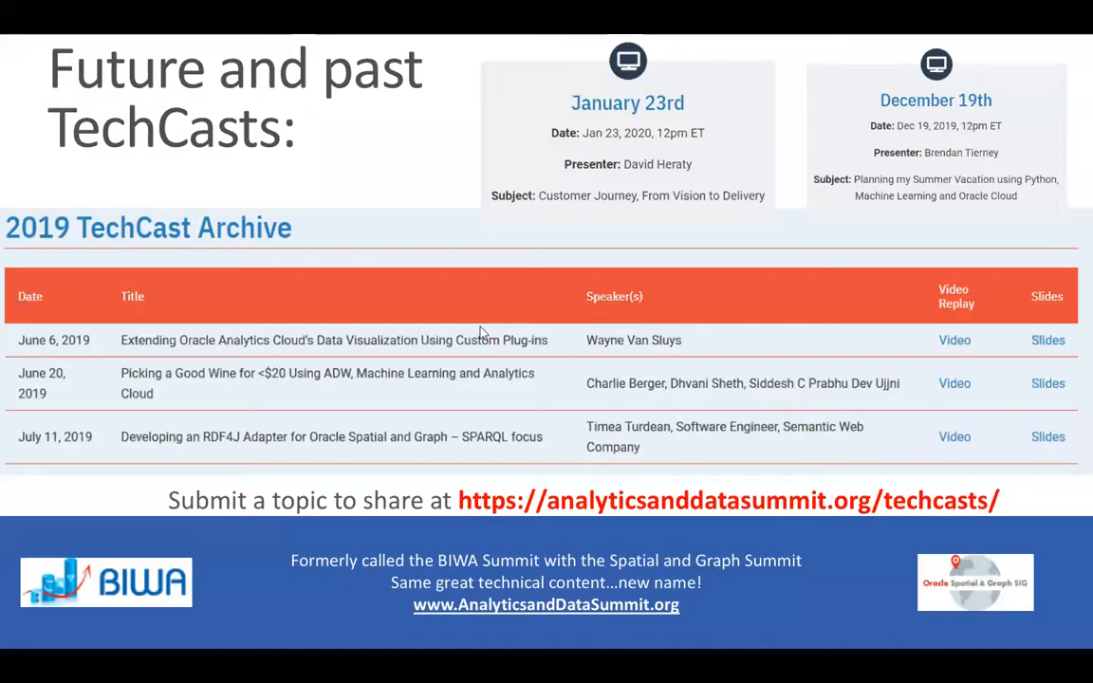
pyautogui.press('Right')
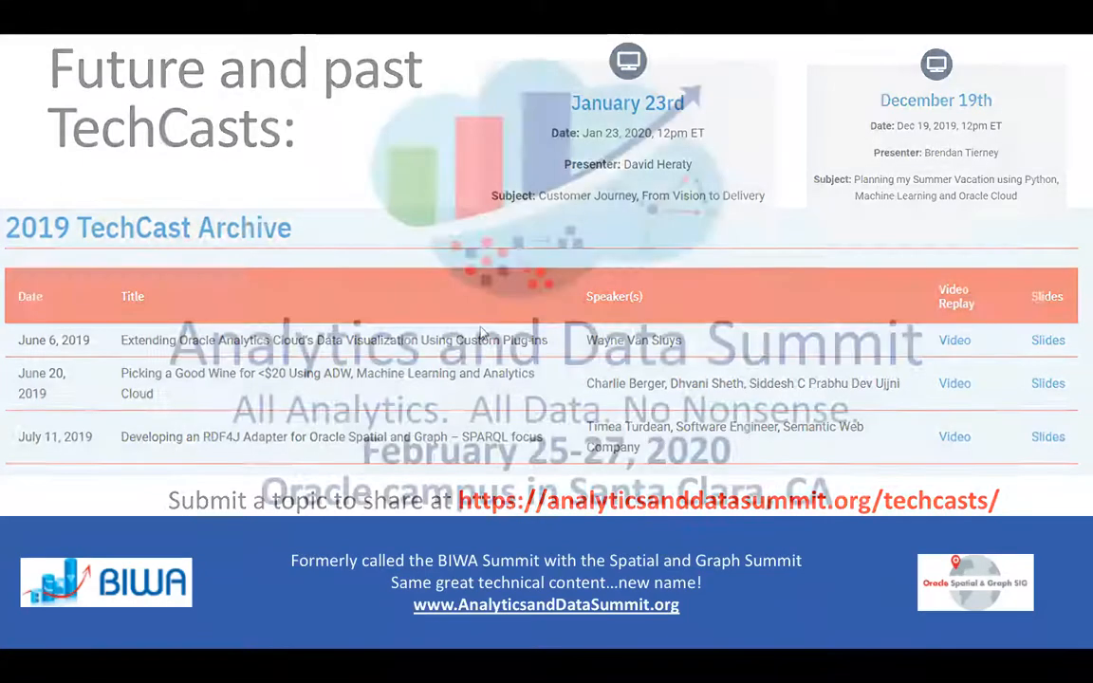